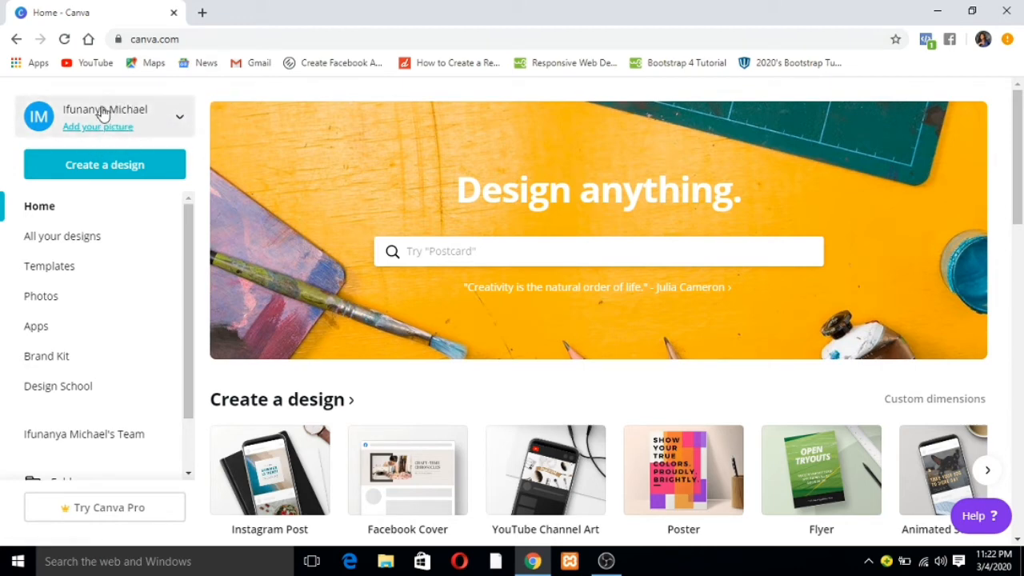
- Look through the account options and the complete site navigation list down to Folders and Trash
left_click(170, 130)
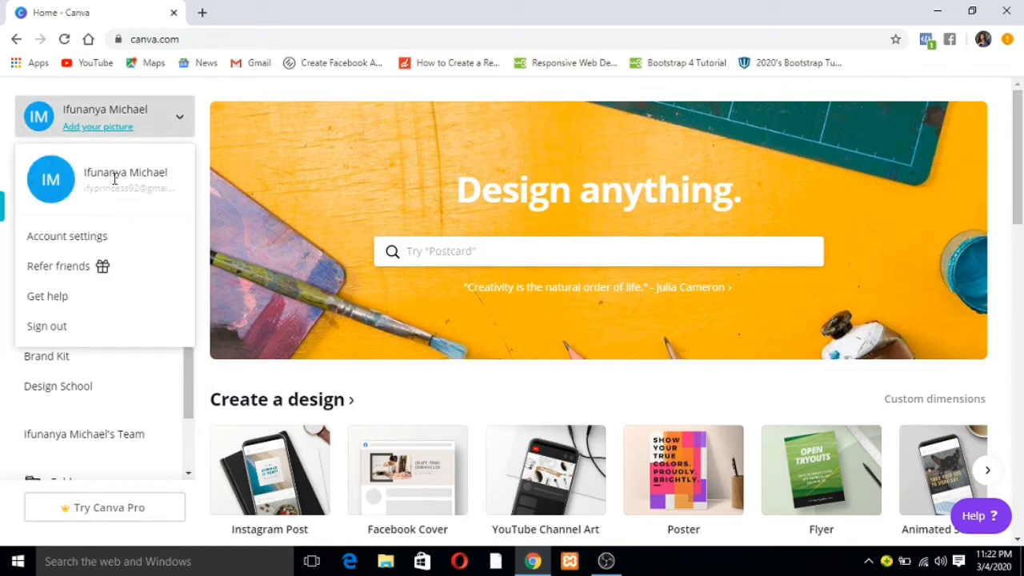
left_click(181, 114)
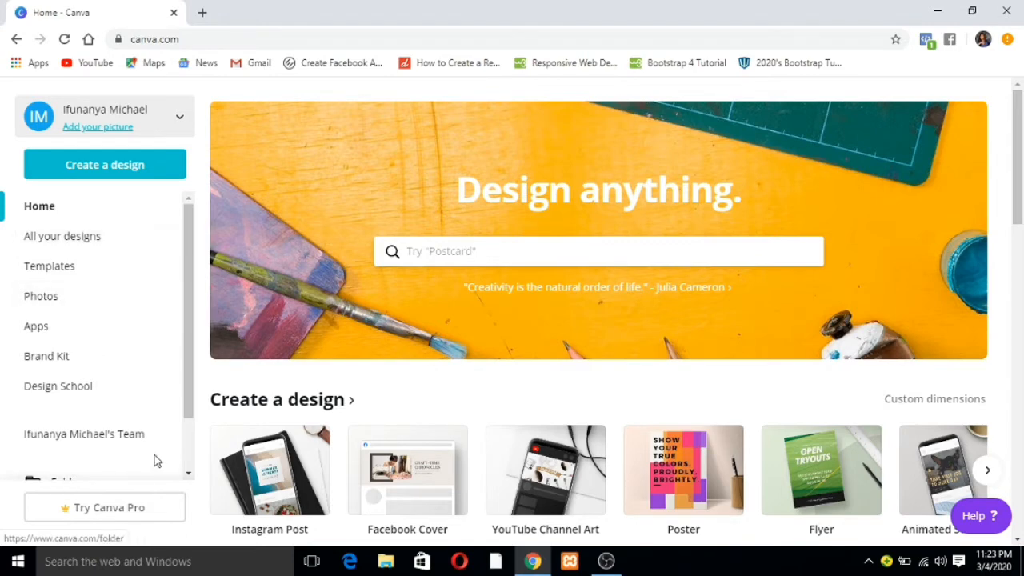
left_click(189, 478)
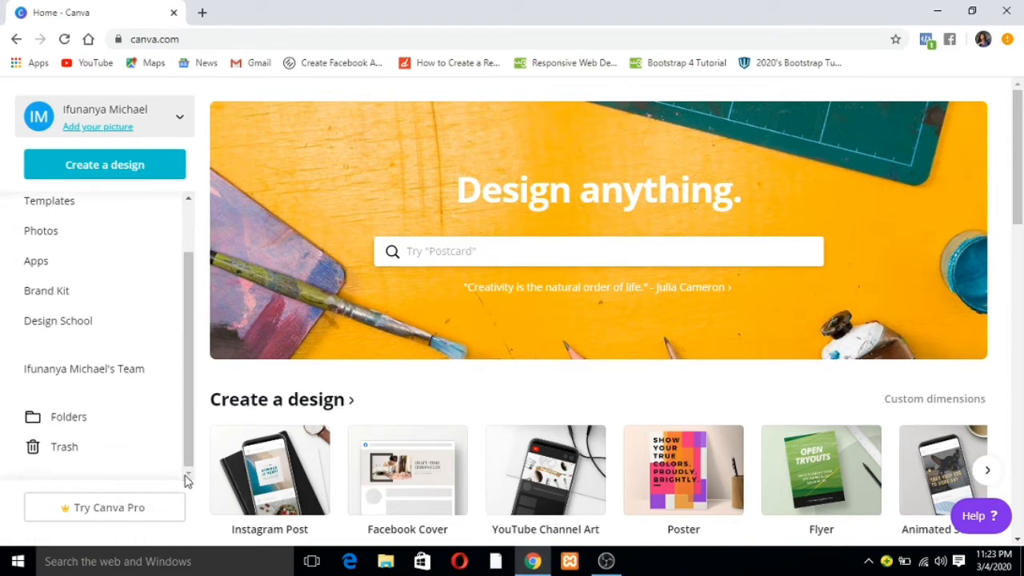
left_click(189, 200)
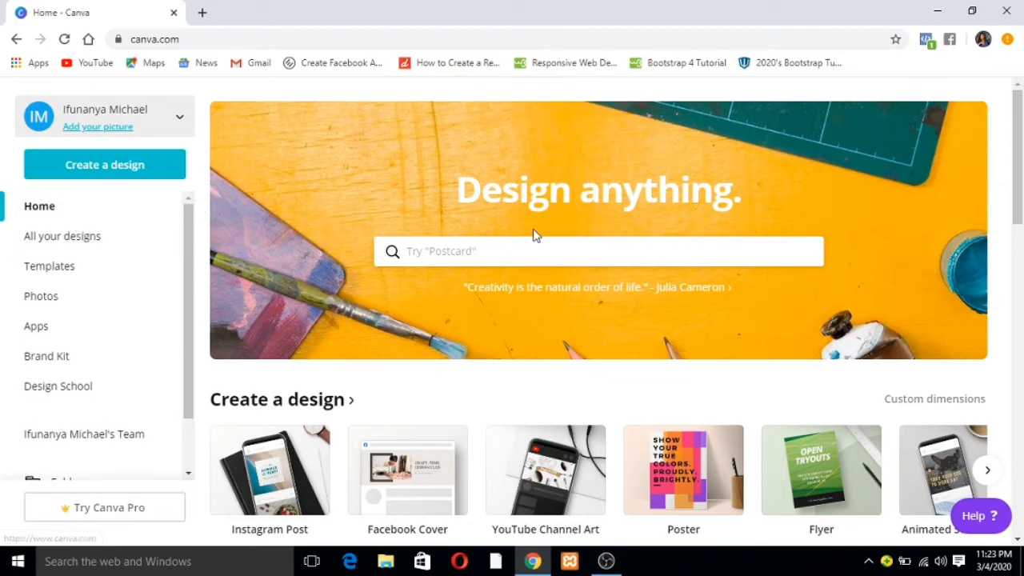
- Look over the home page's design types, recent designs and Instagram post templates
scroll(713, 263, "down", 1)
scroll(713, 263, "down", 5)
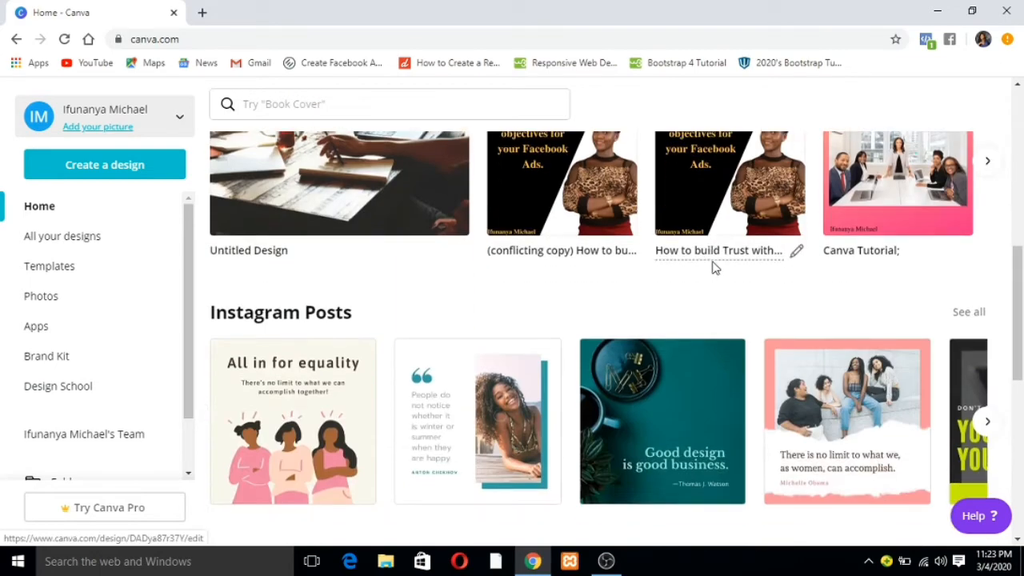
scroll(712, 264, "up", 5)
scroll(712, 269, "up", 1)
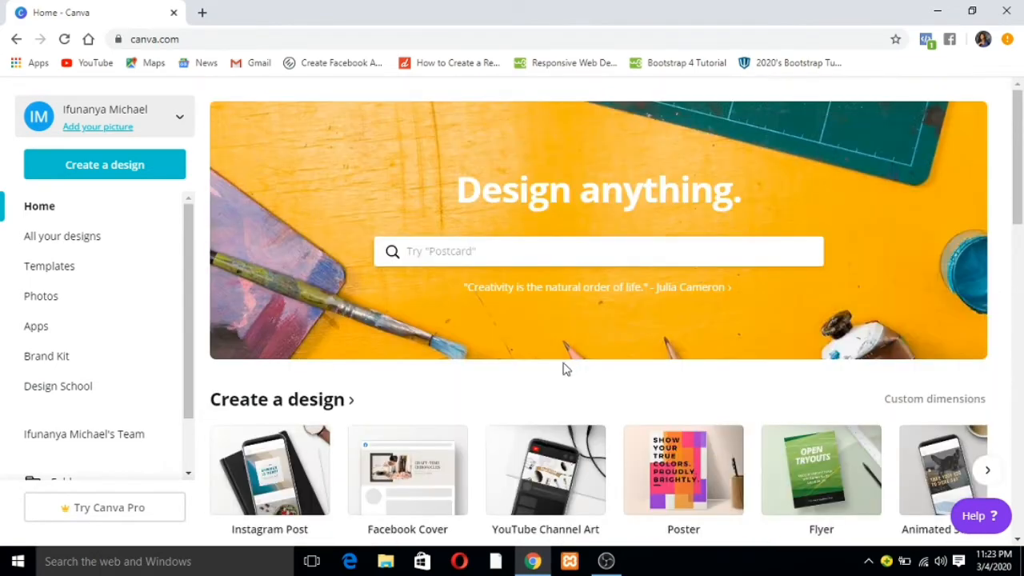
scroll(523, 421, "down", 2)
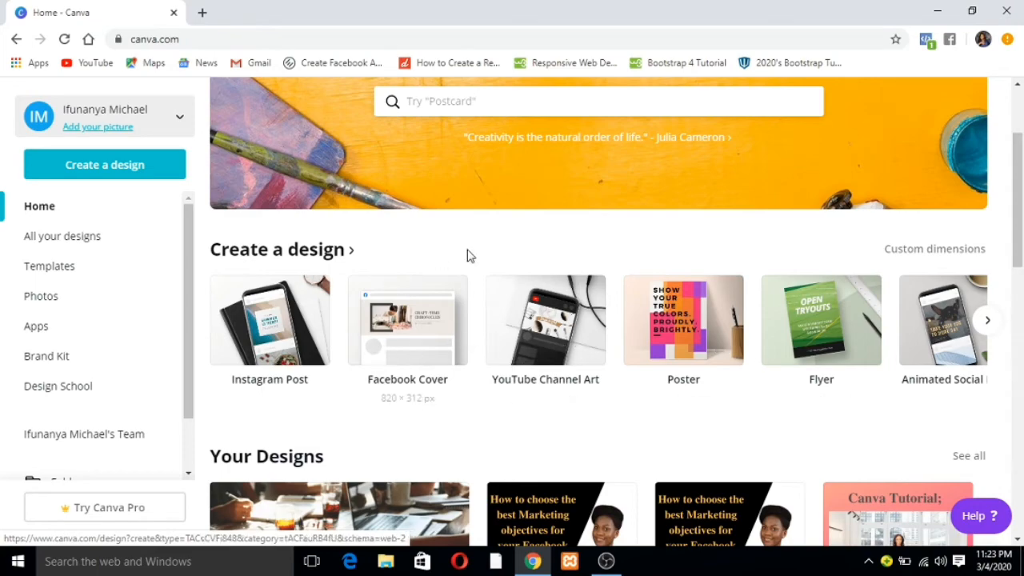
scroll(485, 366, "down", 3)
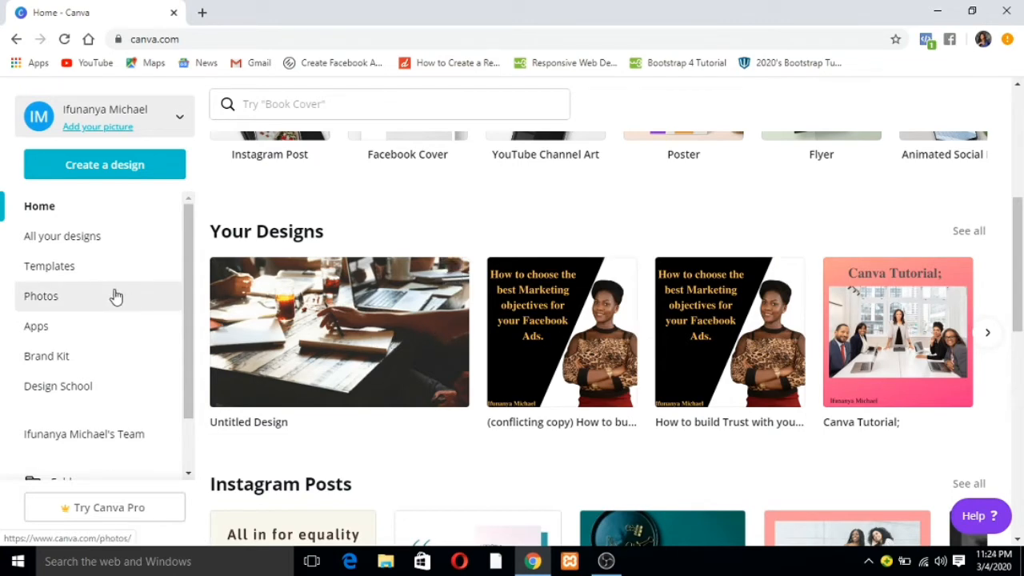
- Open the collection of all your designs and look through the saved designs
left_click(83, 243)
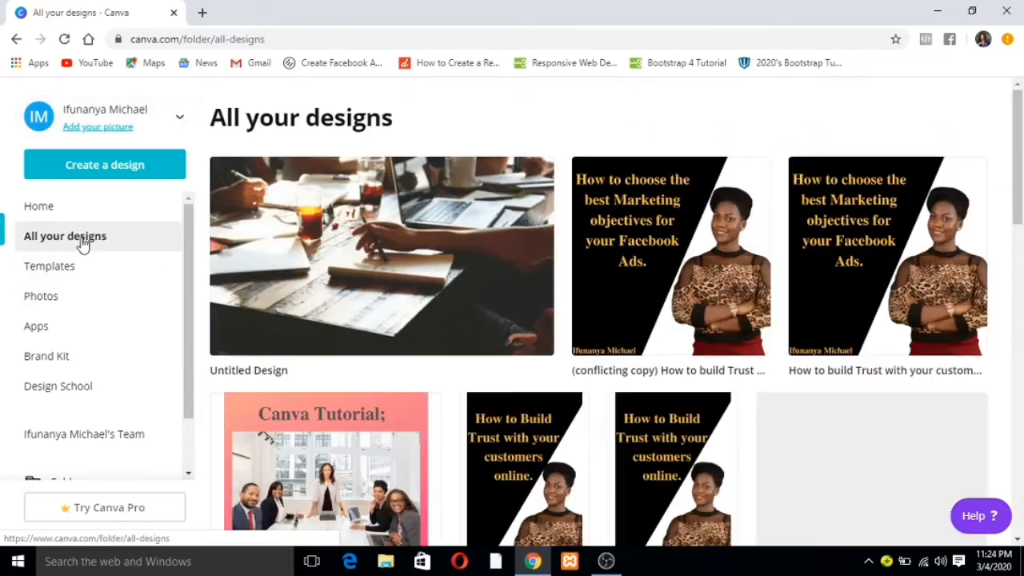
scroll(574, 350, "down", 1)
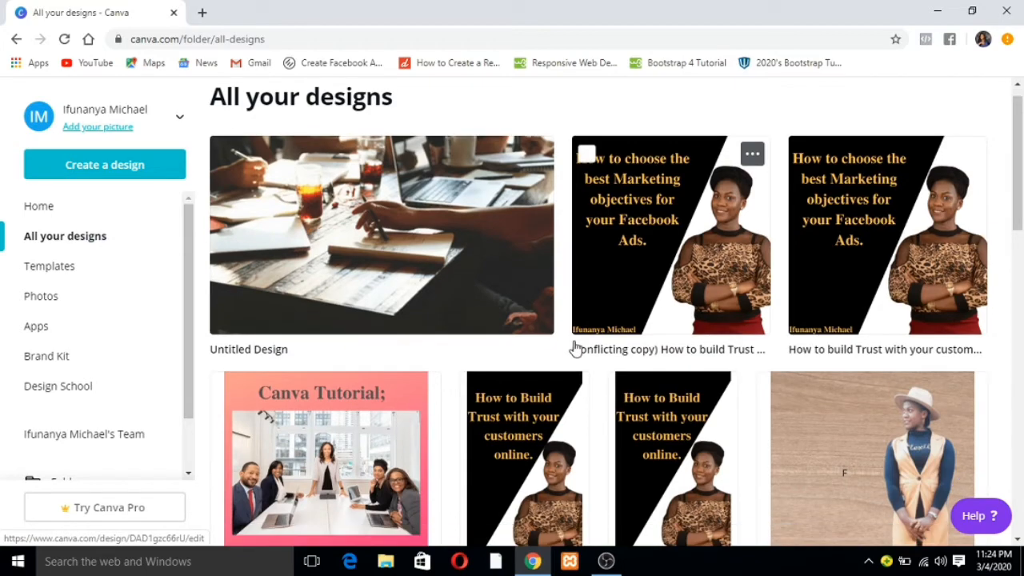
scroll(574, 350, "down", 5)
scroll(574, 349, "down", 5)
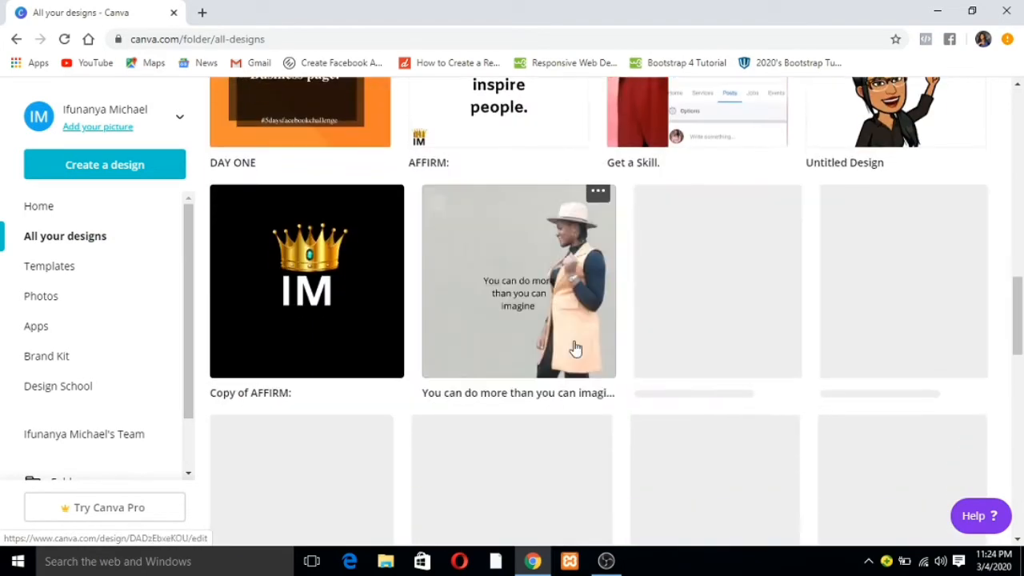
scroll(575, 350, "up", 2)
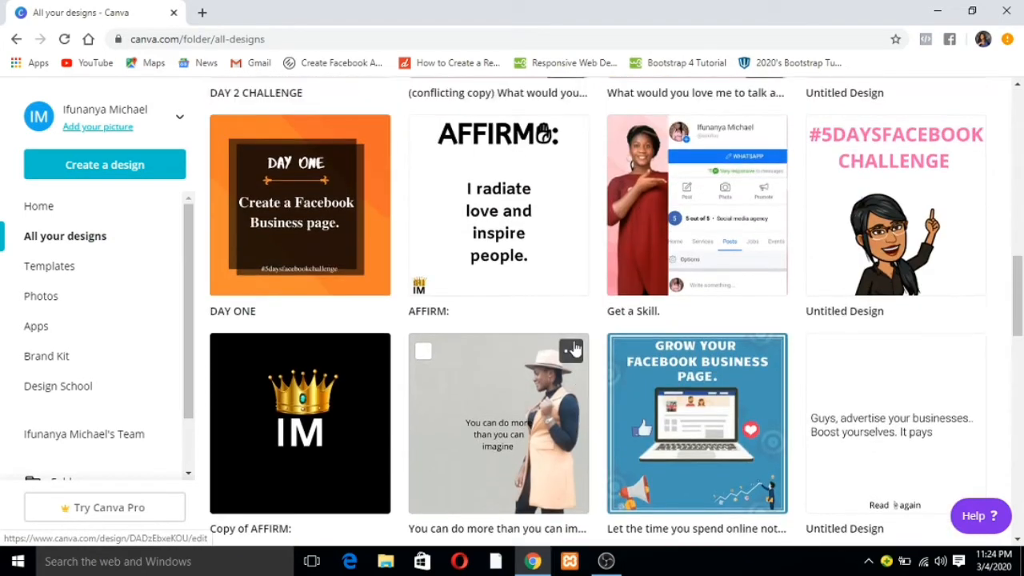
scroll(574, 350, "down", 5)
scroll(575, 350, "down", 1)
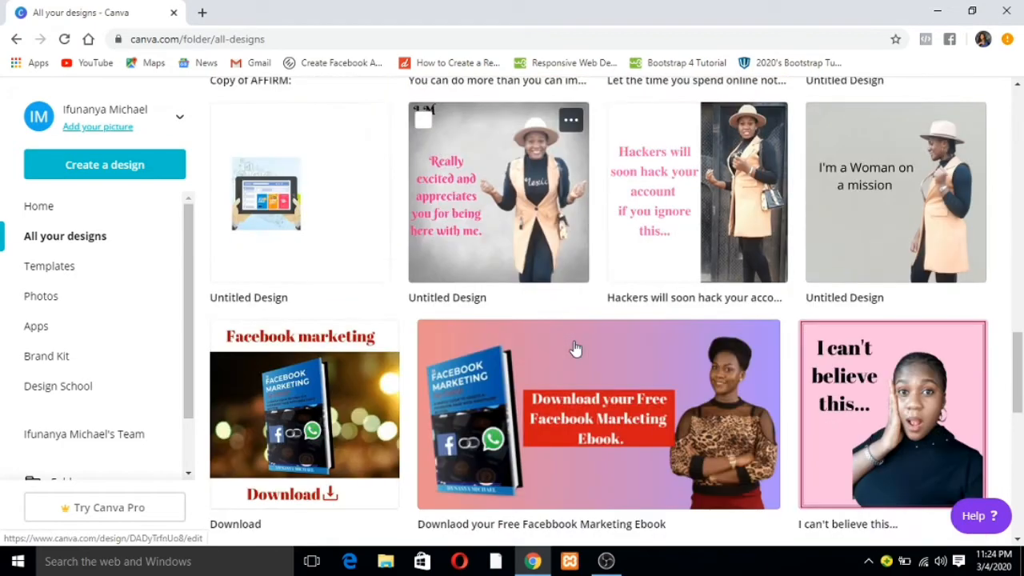
scroll(574, 349, "down", 4)
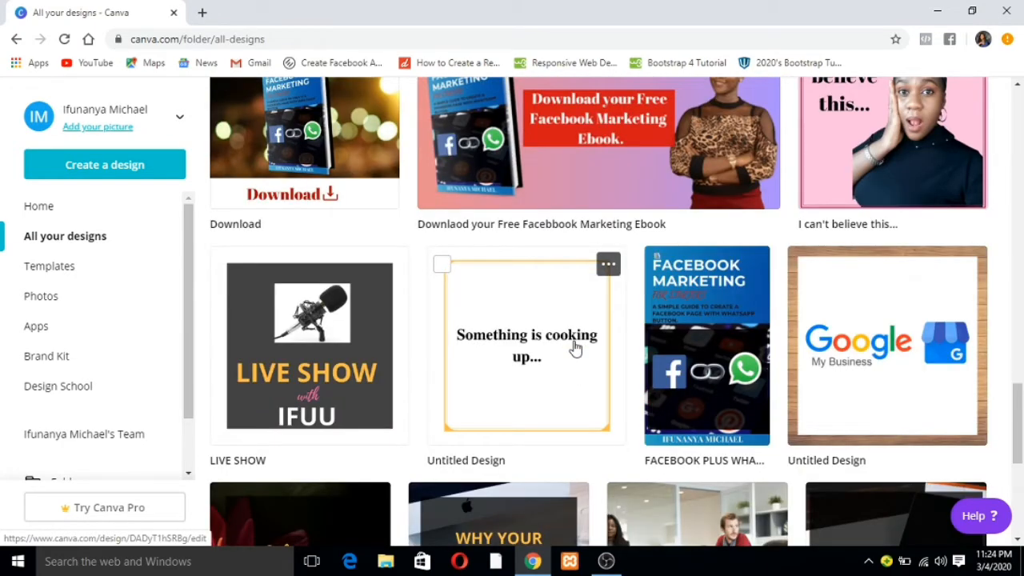
scroll(575, 349, "up", 5)
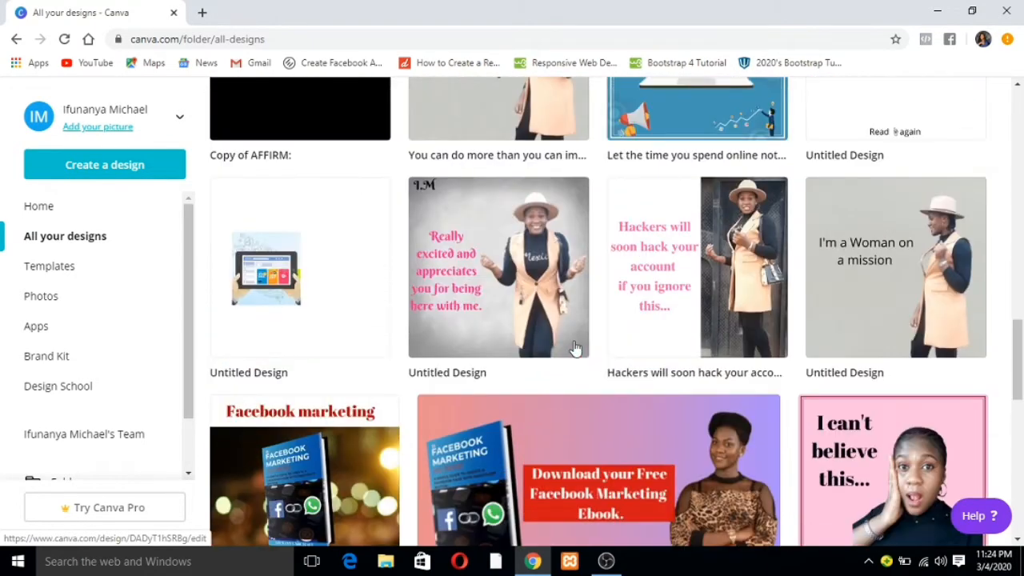
scroll(574, 350, "down", 7)
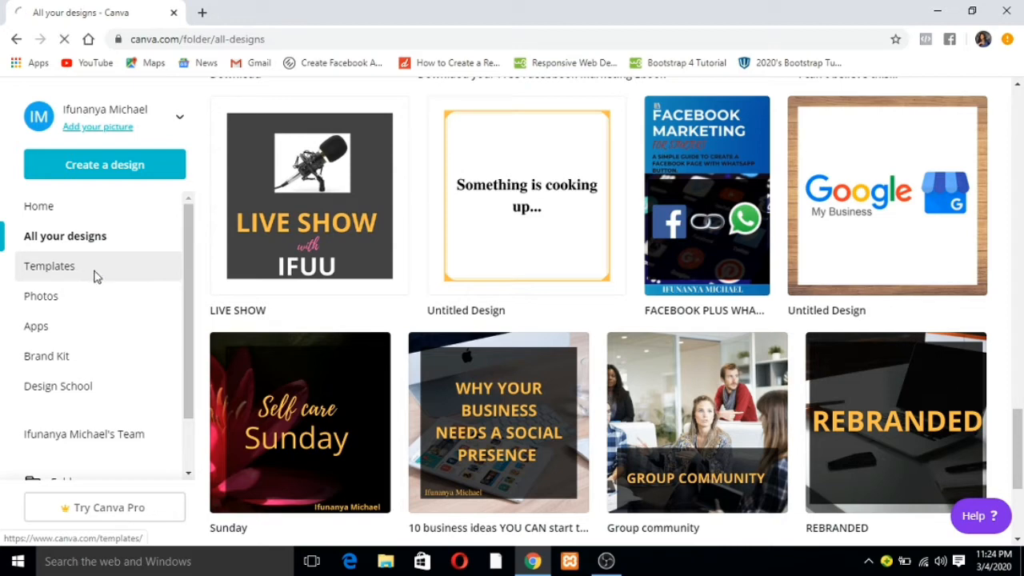
- Open the Templates page and look over its categories and the poster and logo templates
left_click(95, 276)
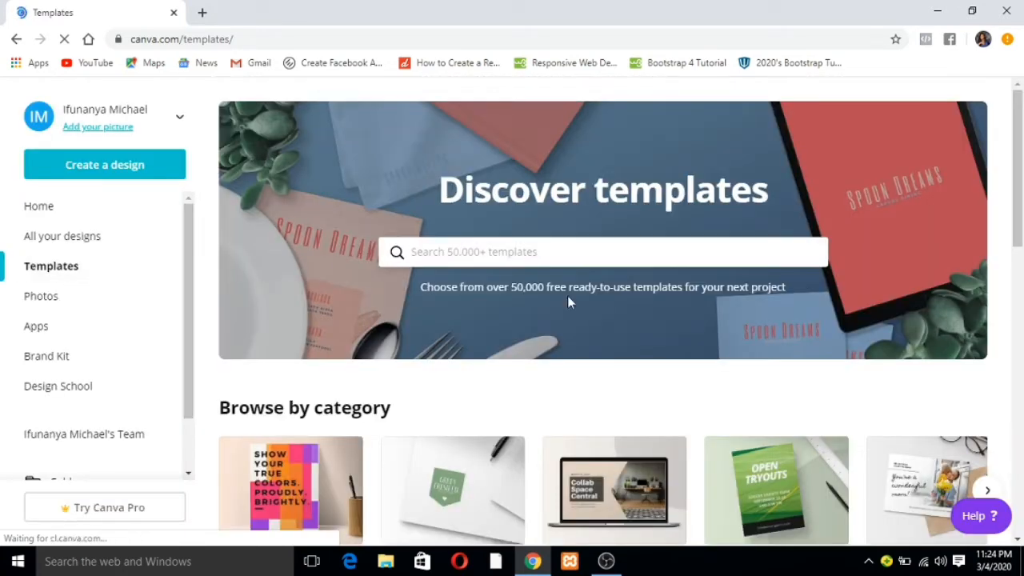
scroll(568, 302, "down", 5)
scroll(570, 301, "down", 1)
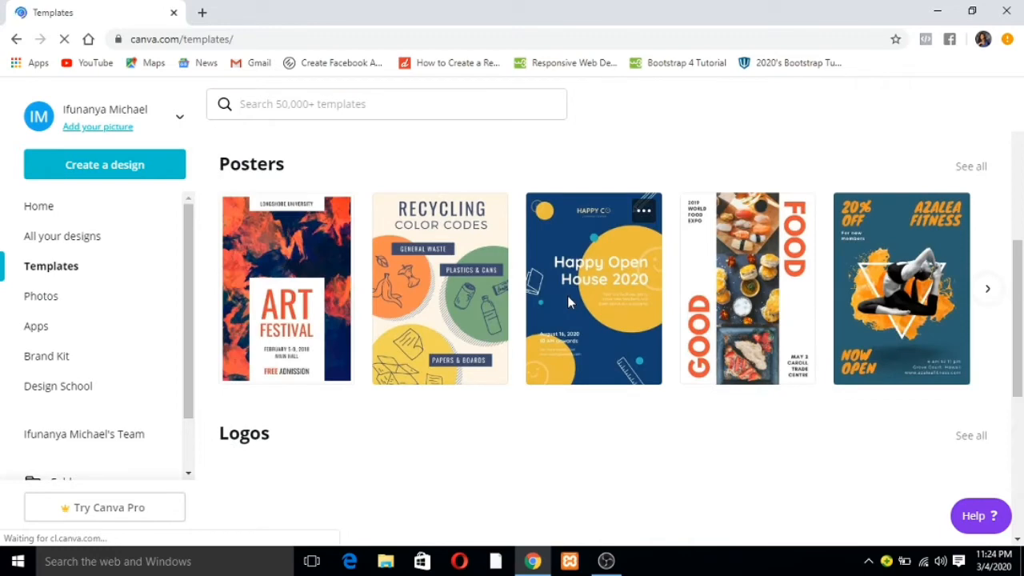
scroll(568, 298, "down", 3)
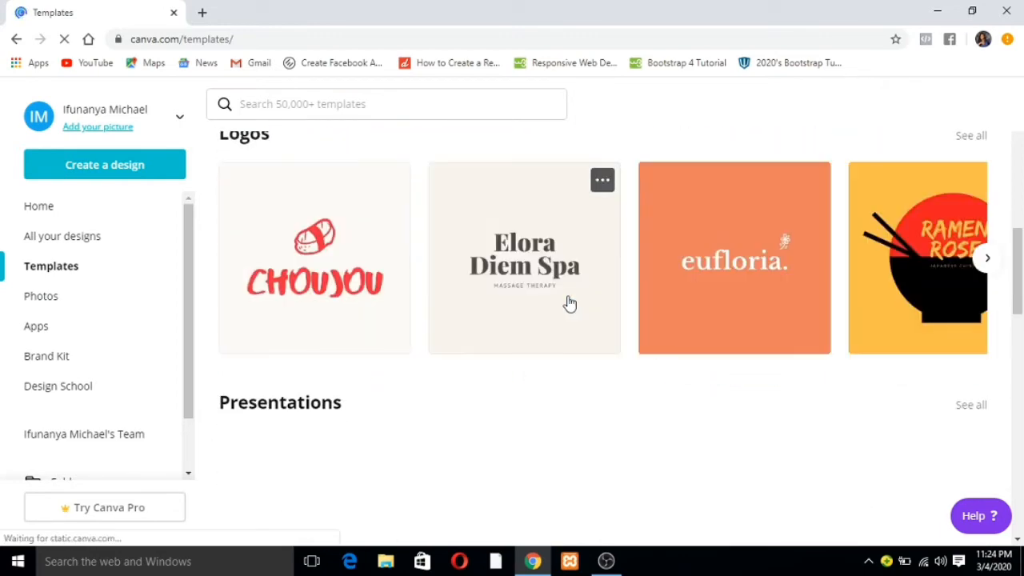
scroll(569, 301, "up", 4)
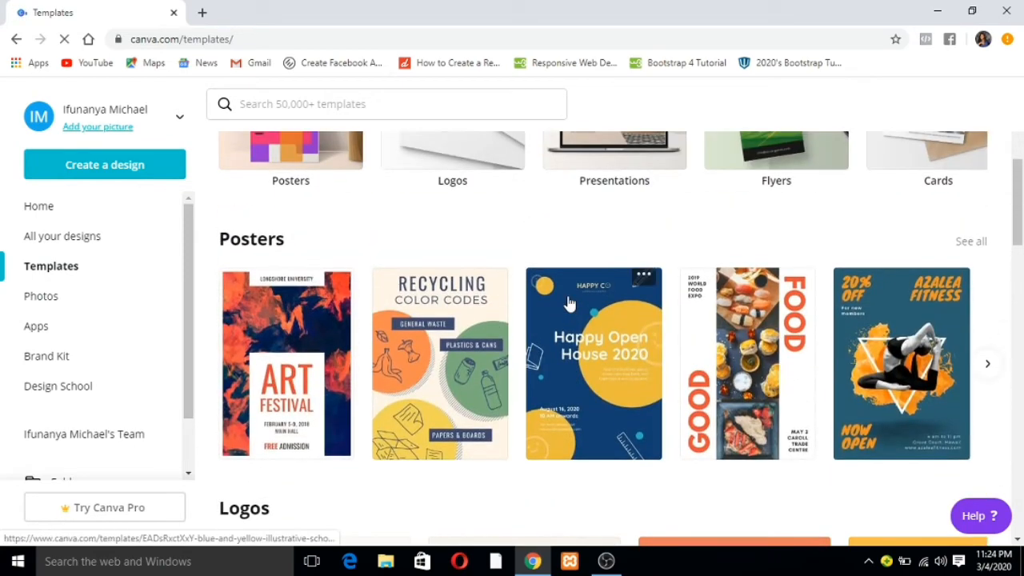
left_click(570, 302)
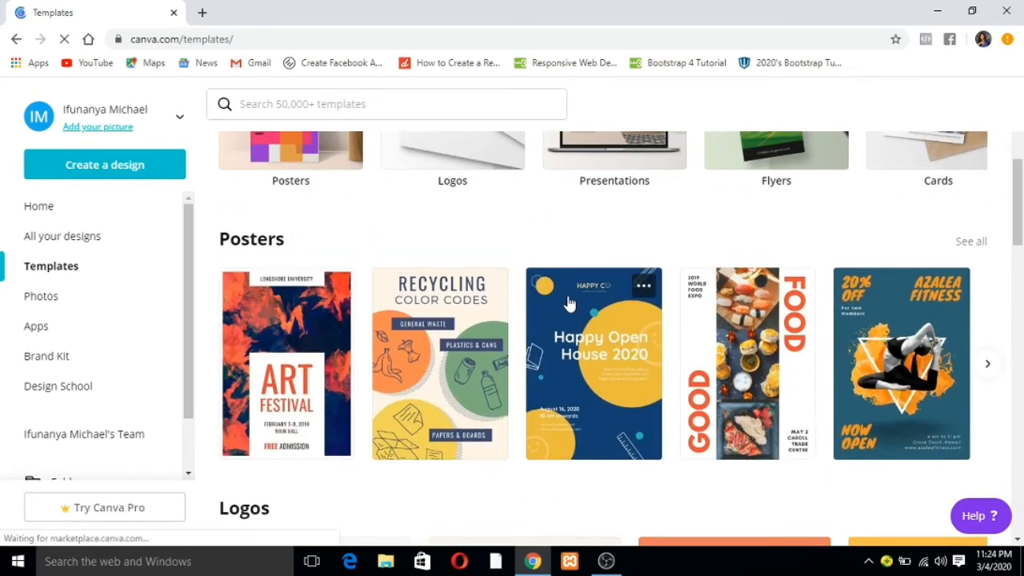
scroll(570, 302, "up", 2)
scroll(569, 303, "down", 3)
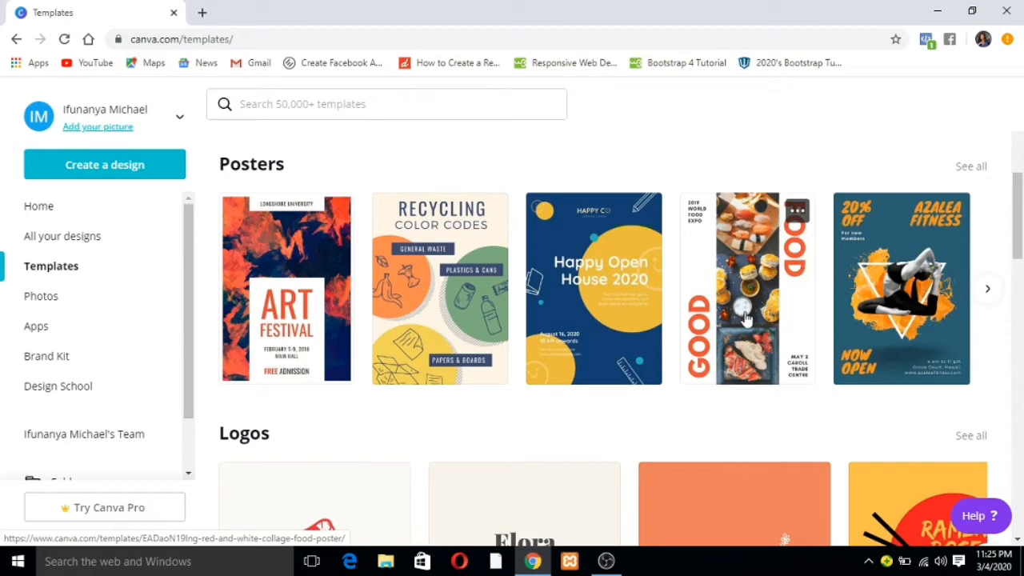
- Browse further templates in the Logos and Presentations rows
scroll(752, 321, "down", 1)
scroll(751, 321, "down", 4)
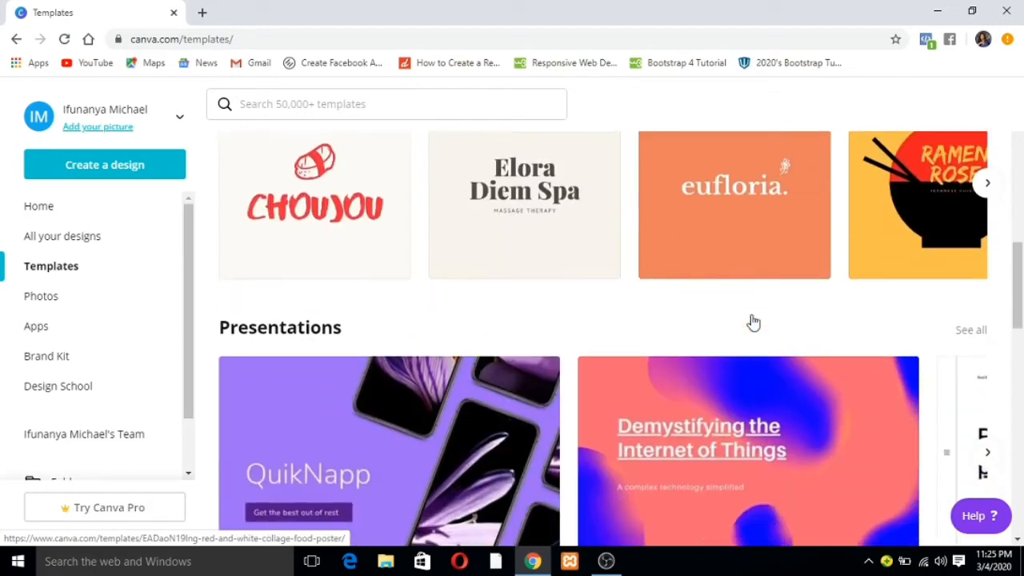
scroll(752, 315, "up", 2)
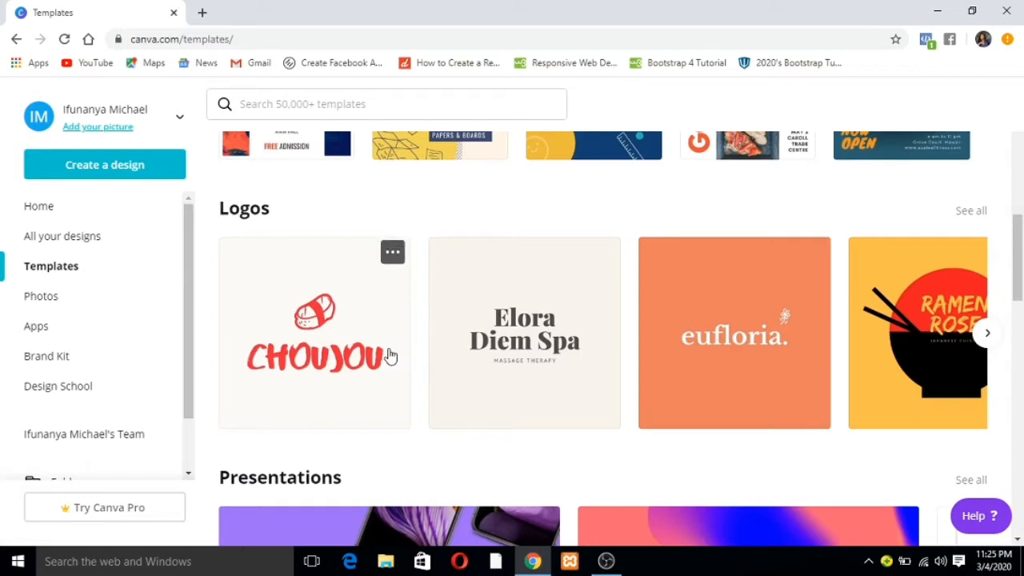
left_click(988, 334)
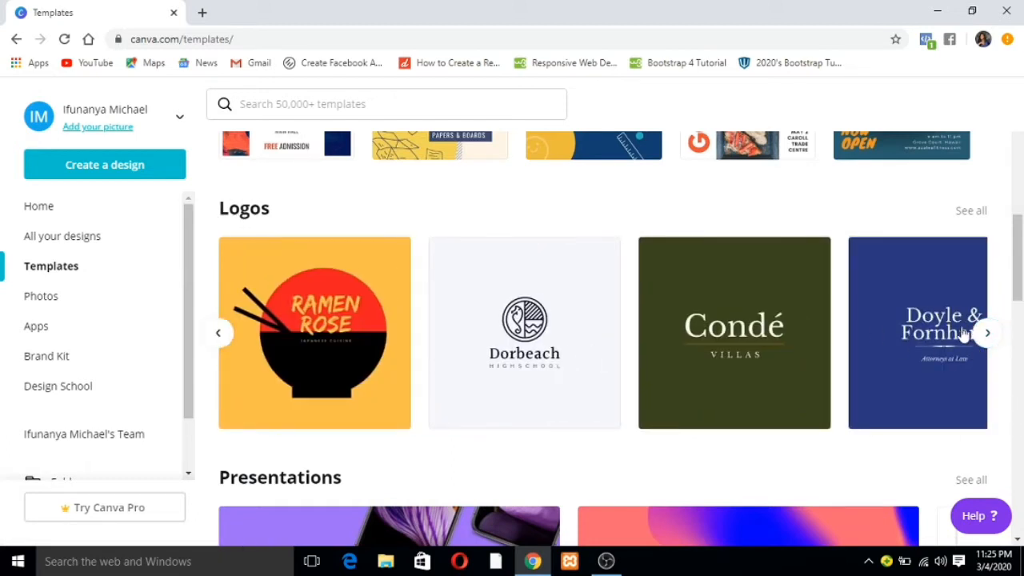
left_click(986, 333)
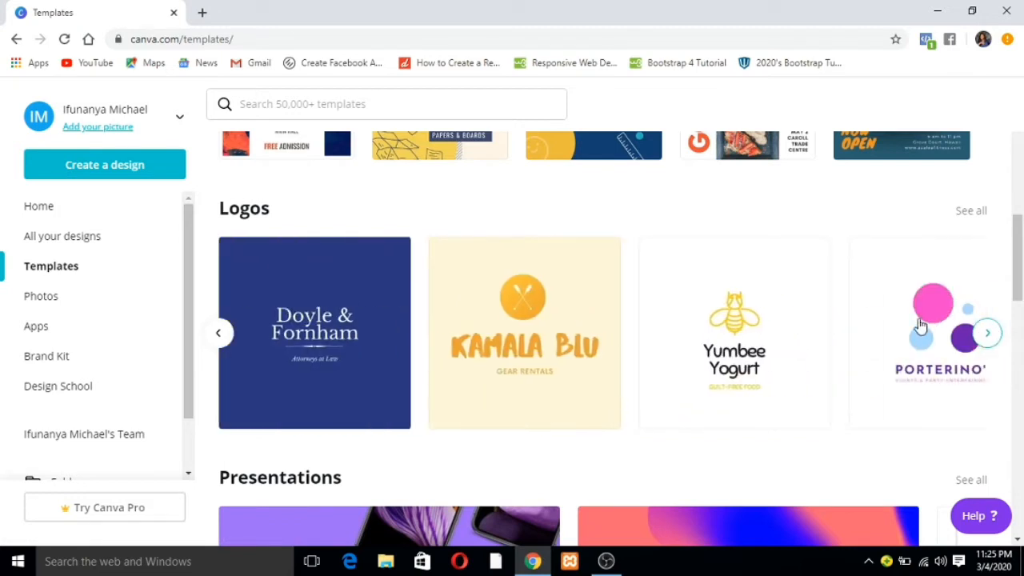
scroll(747, 359, "down", 3)
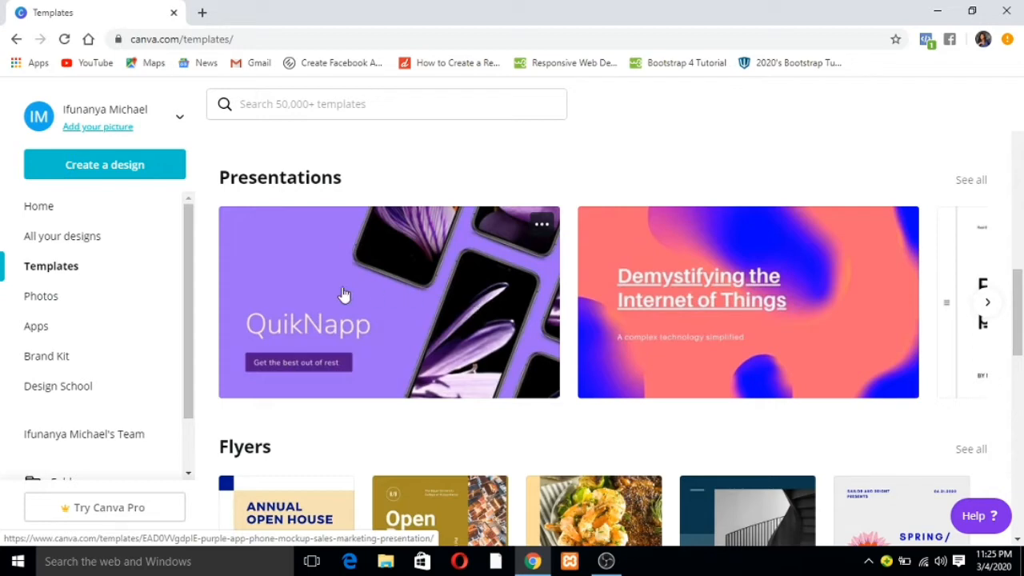
left_click(989, 303)
left_click(988, 303)
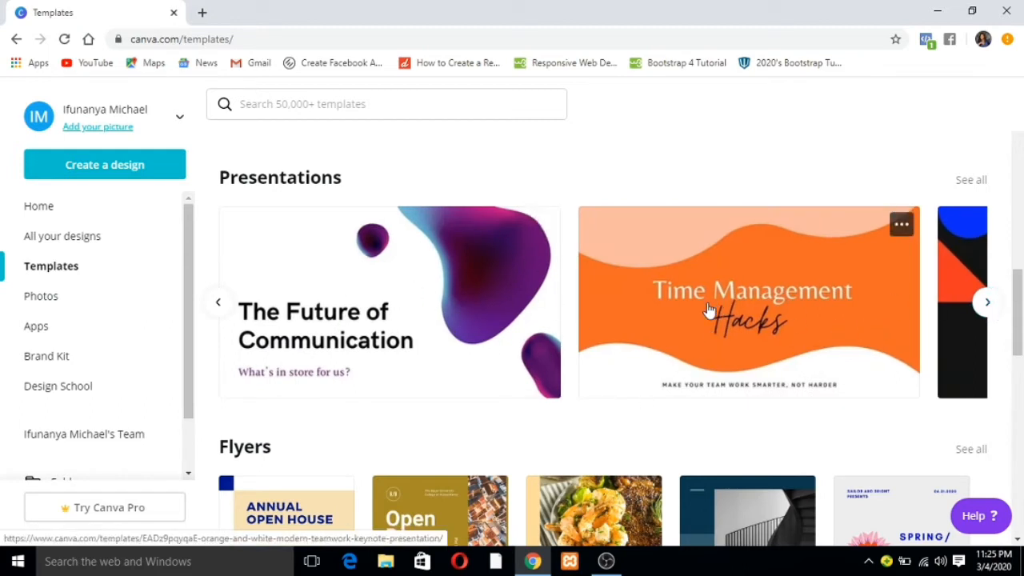
- Open the Photos page and browse the trending photos, checking which are free or premium
left_click(56, 298)
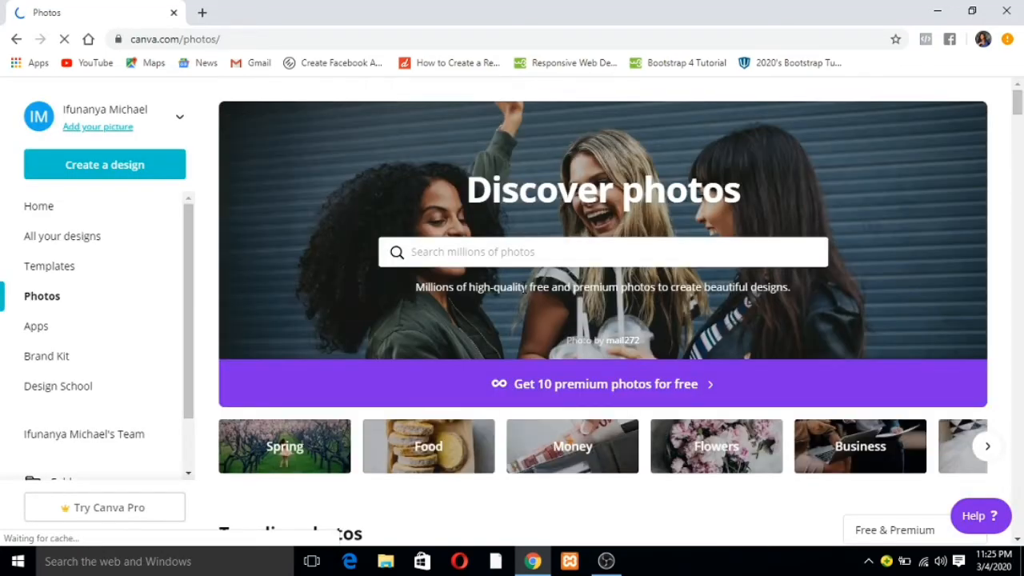
scroll(522, 292, "down", 6)
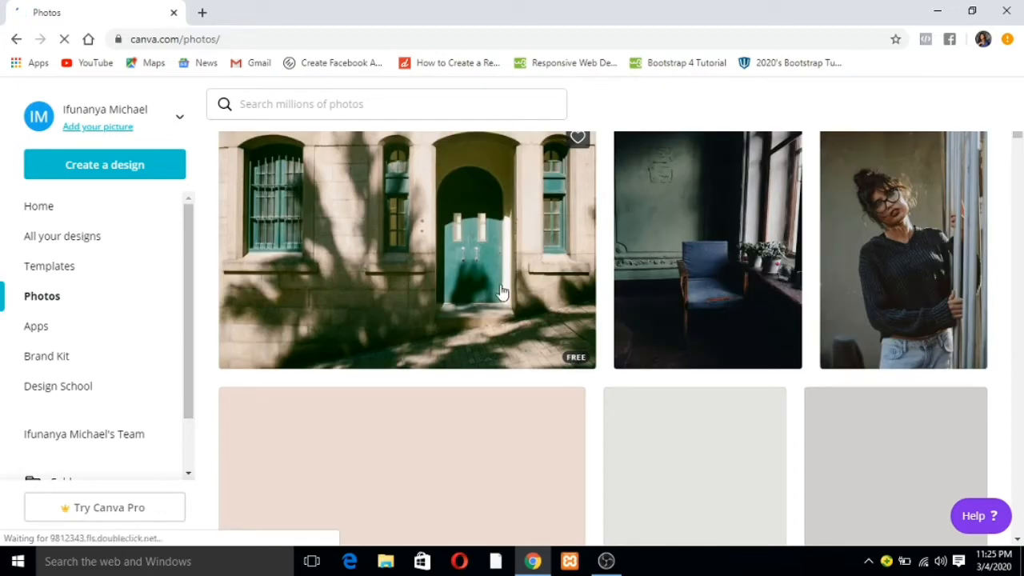
scroll(502, 292, "up", 1)
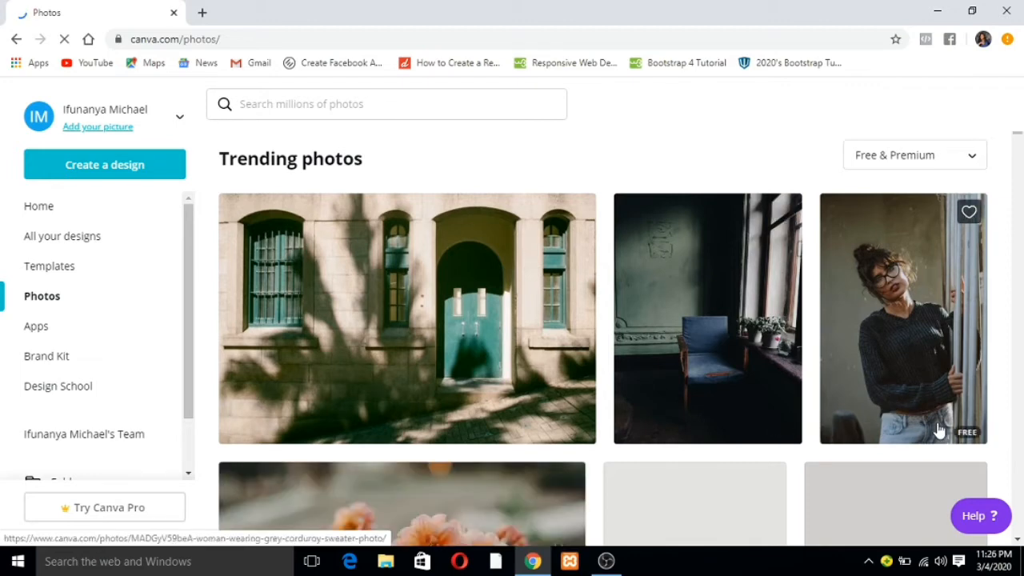
scroll(679, 299, "down", 5)
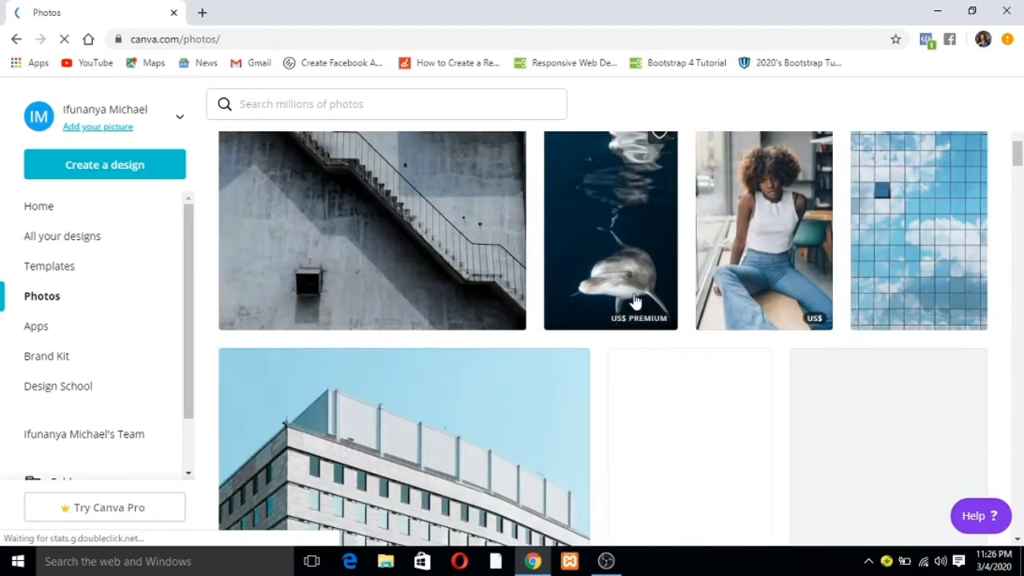
mouse_move(635, 323)
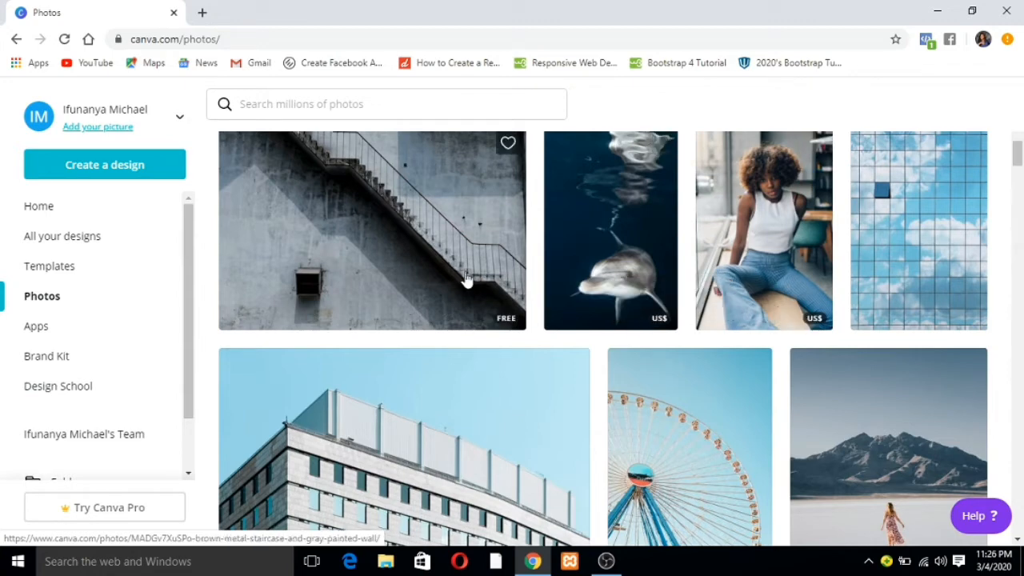
scroll(603, 324, "down", 3)
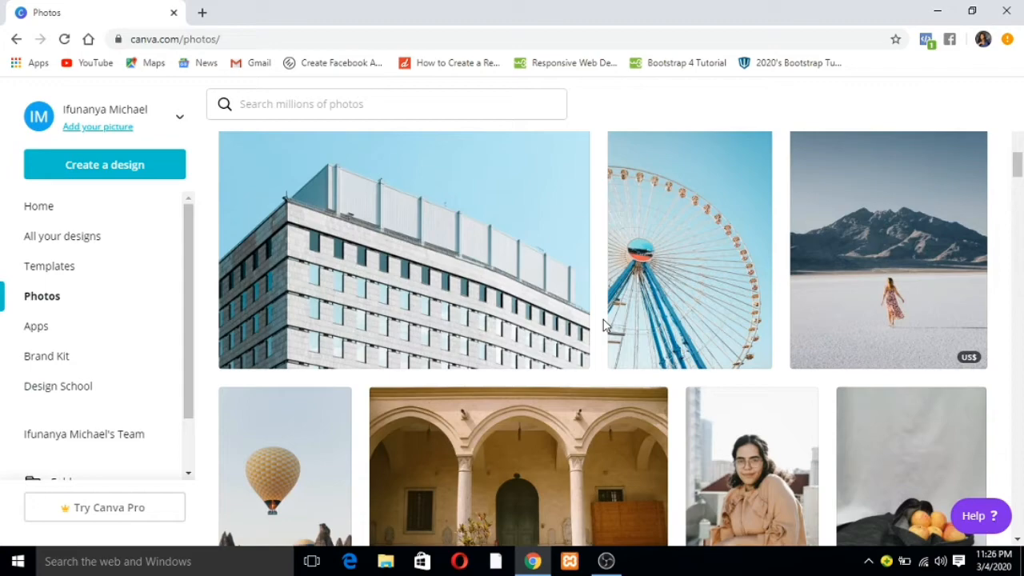
scroll(605, 324, "down", 2)
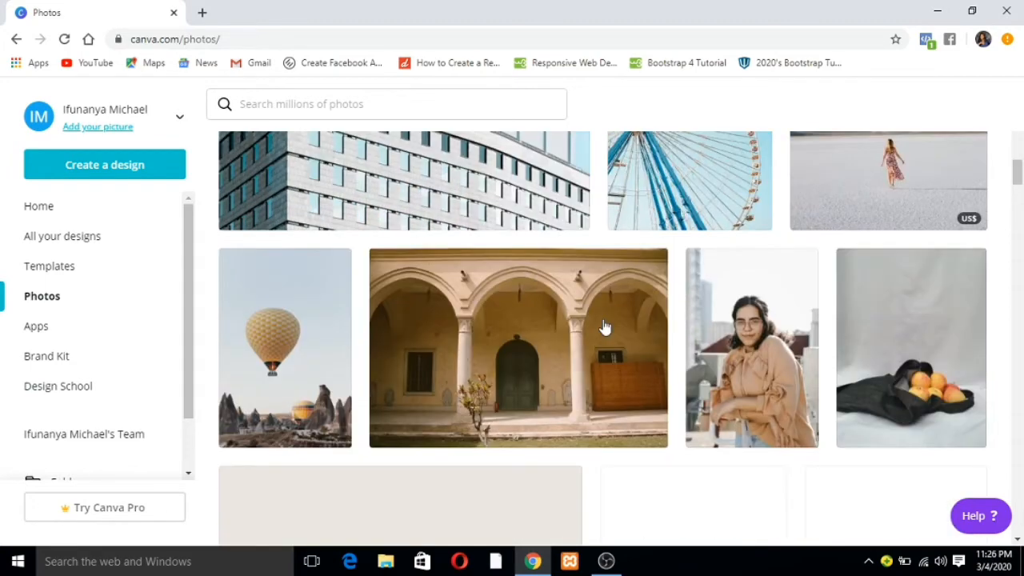
- Look through a few more photos and open the Apps page to browse its media and image-enhancing apps
scroll(605, 326, "down", 2)
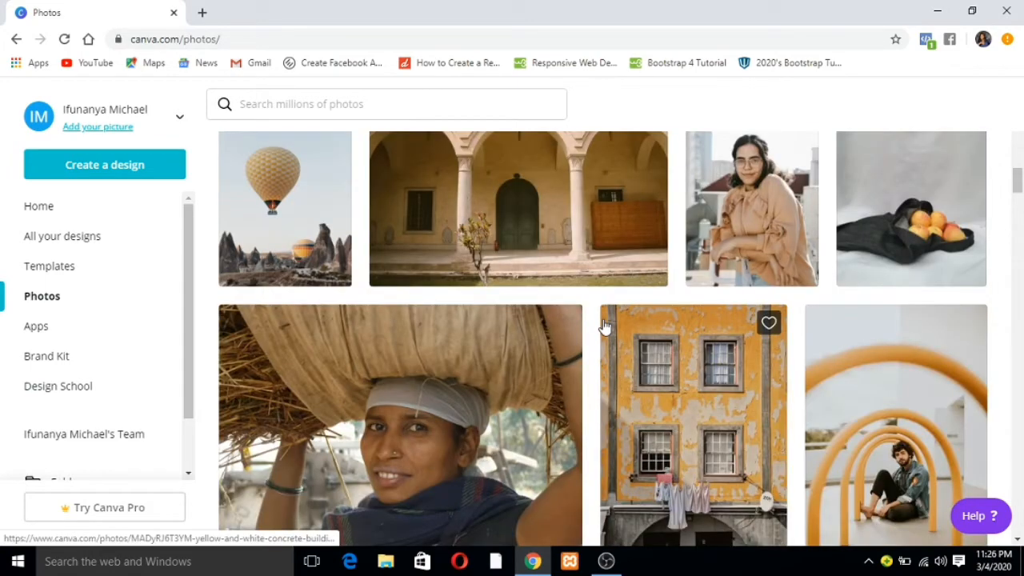
scroll(605, 326, "up", 1)
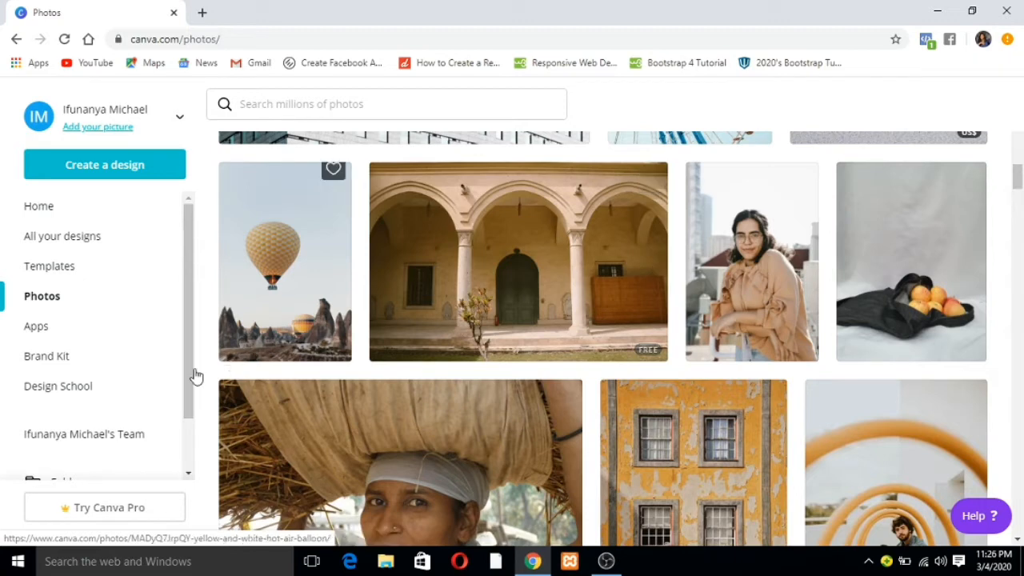
left_click(122, 337)
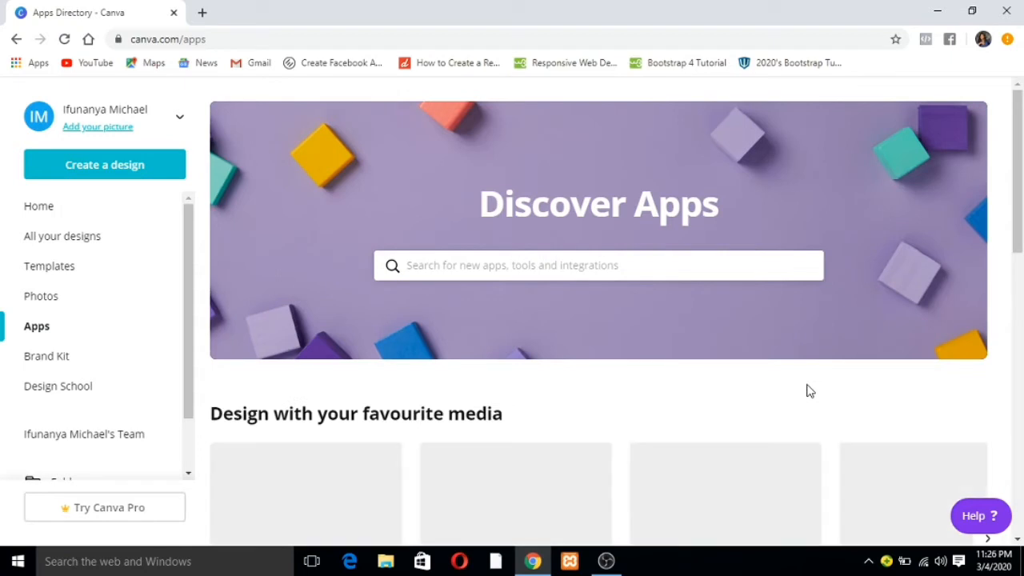
scroll(809, 391, "down", 3)
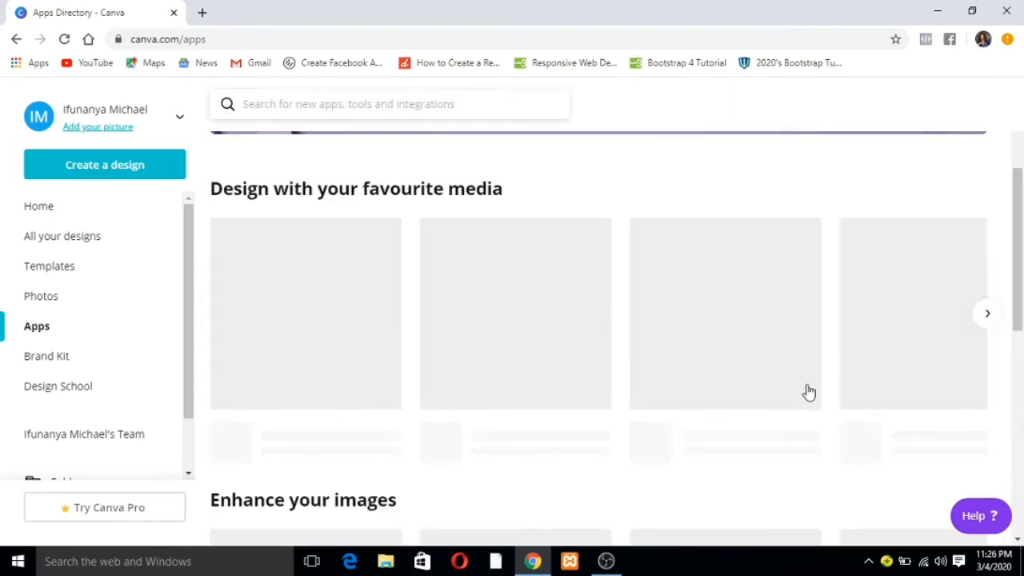
scroll(320, 297, "down", 1)
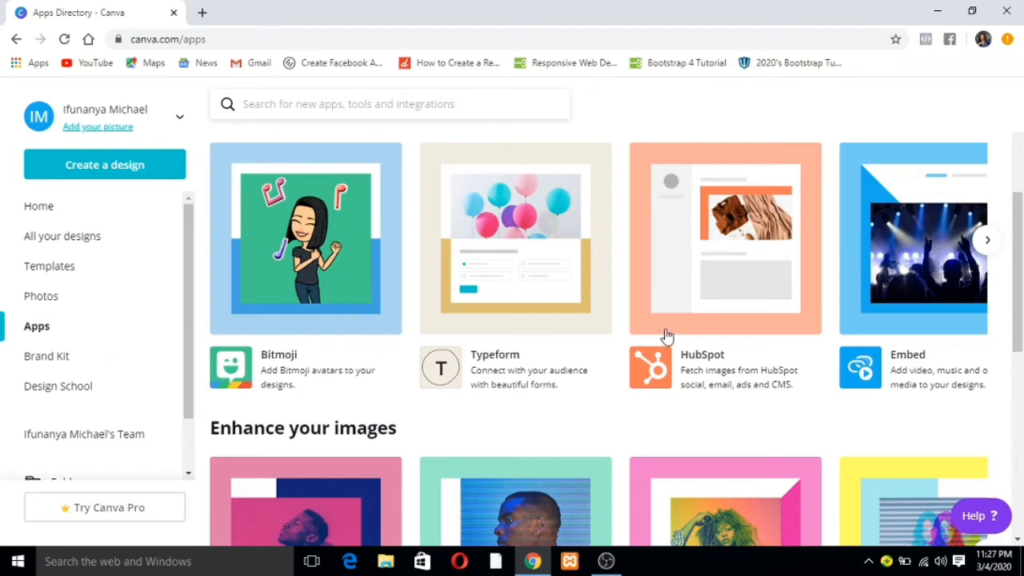
scroll(672, 330, "down", 1)
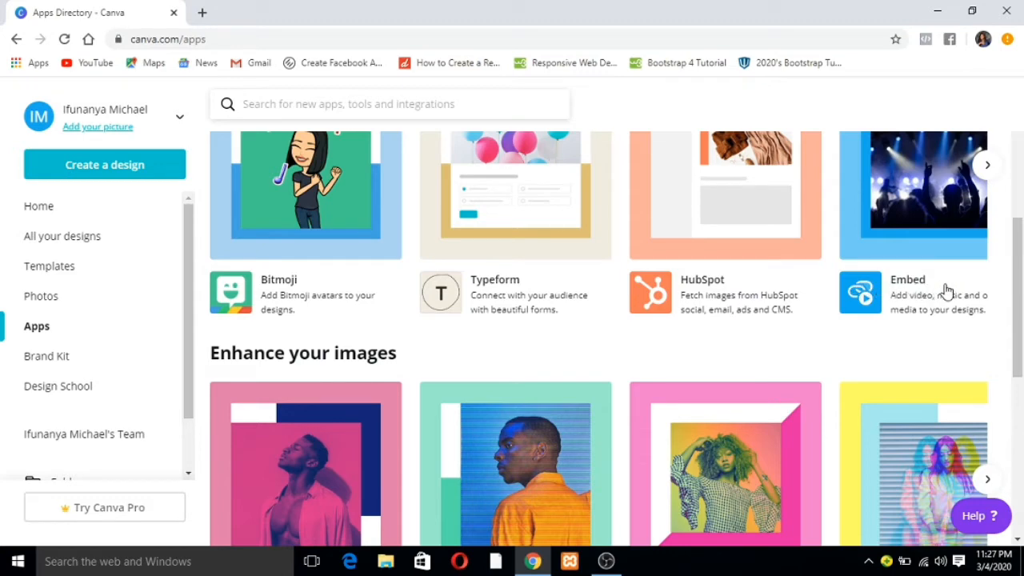
scroll(314, 336, "down", 1)
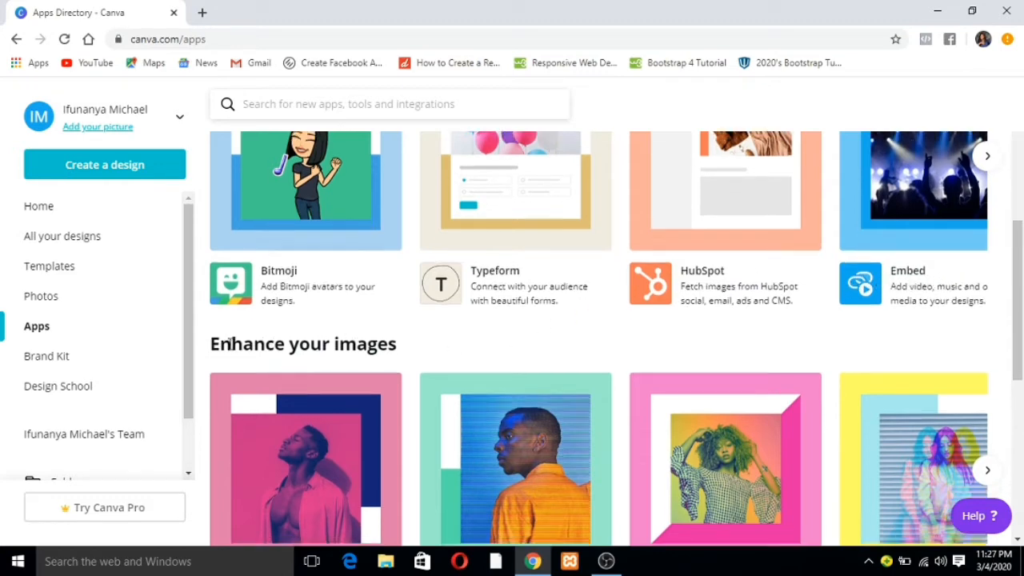
- Open the Brand Kit page and look over its brand logos, brand colours and brand fonts
left_click(57, 362)
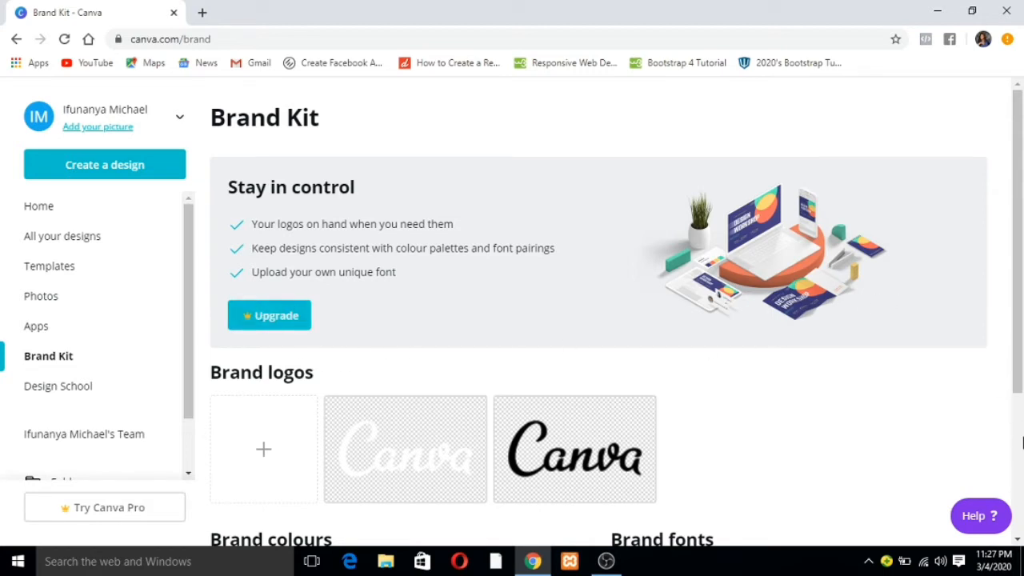
scroll(1017, 540, "down", 5)
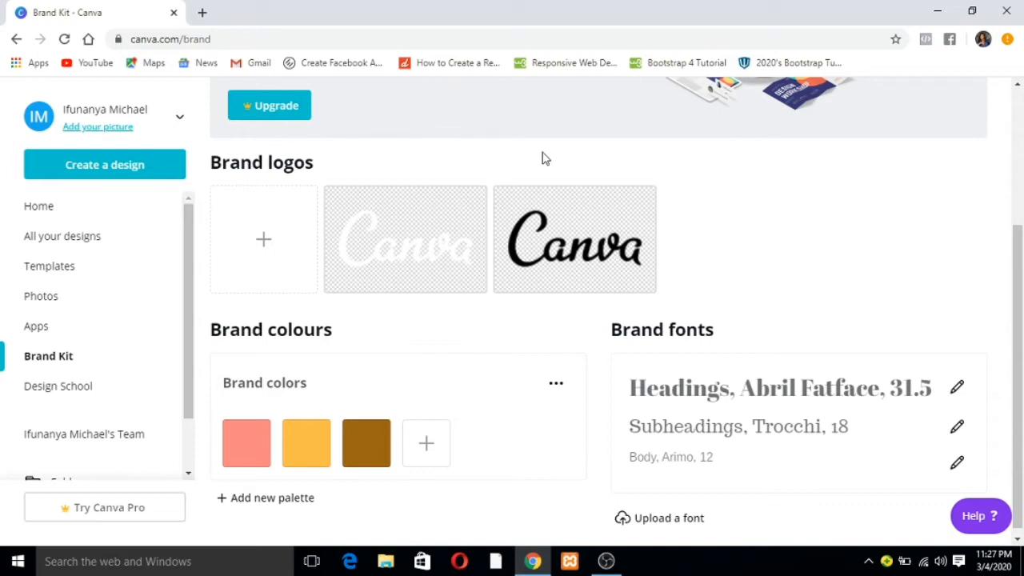
scroll(542, 157, "up", 2)
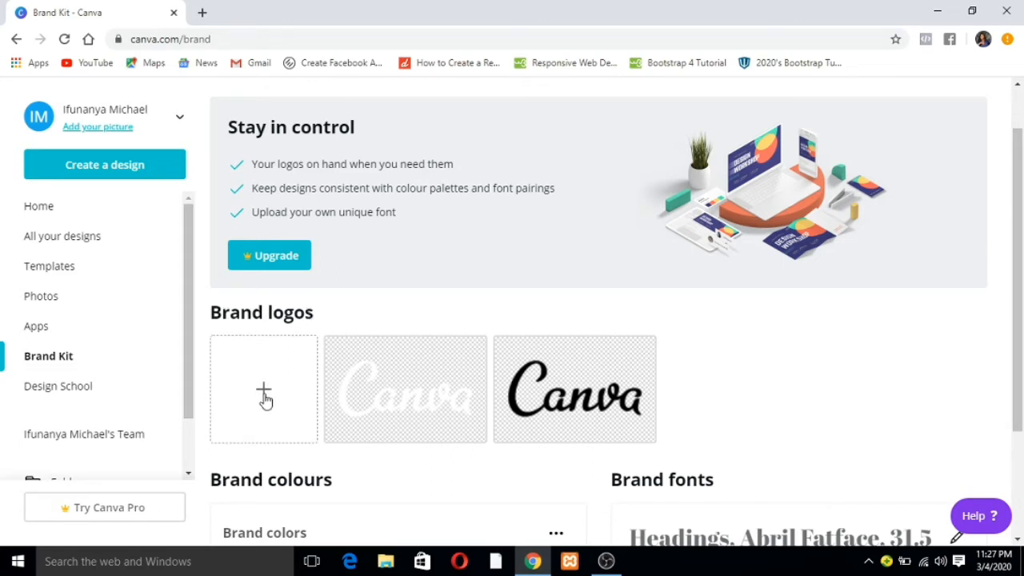
scroll(266, 400, "down", 2)
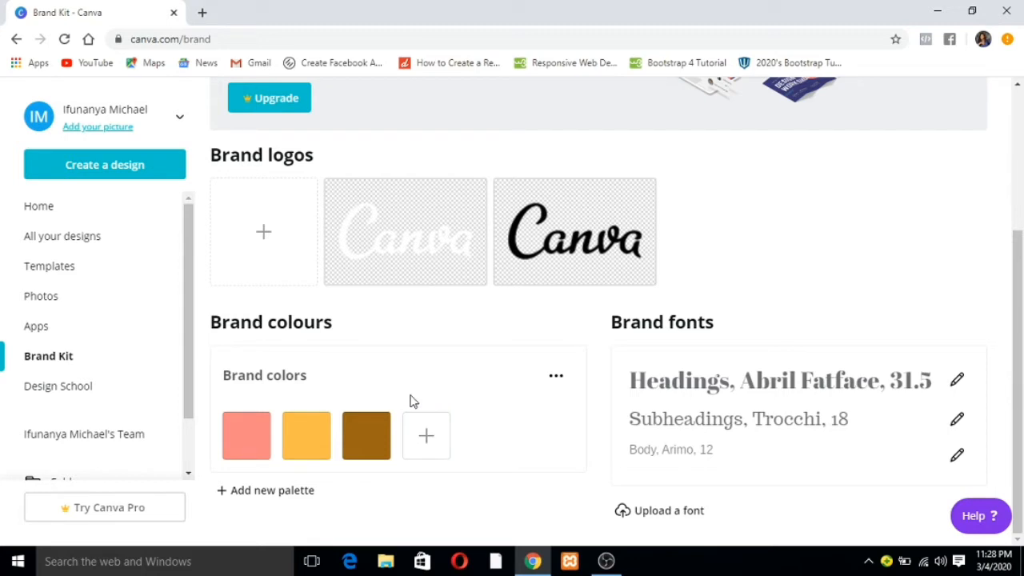
- Open Design School and look through its courses and tutorials
left_click(188, 475)
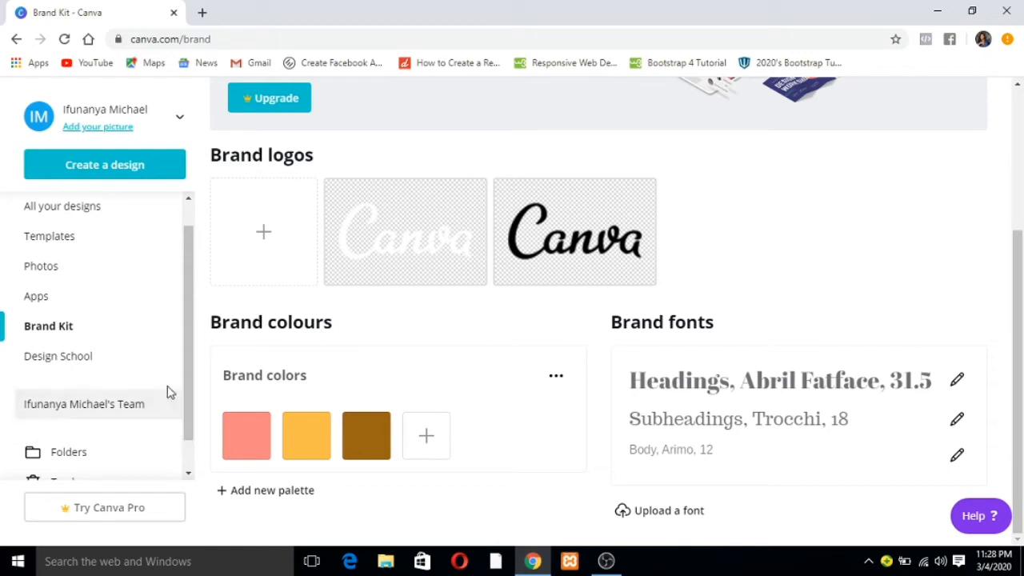
left_click(120, 367)
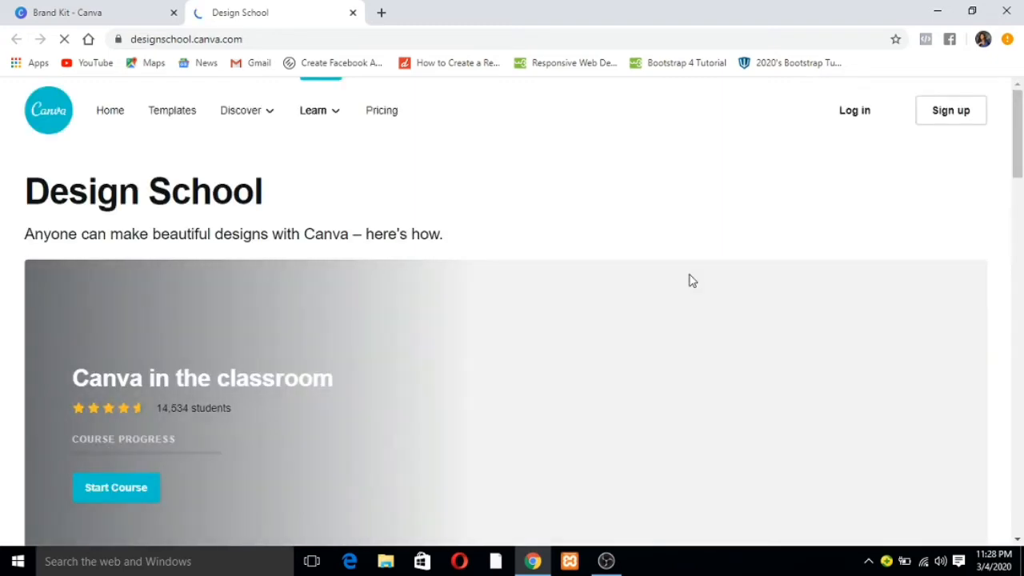
scroll(689, 273, "down", 3)
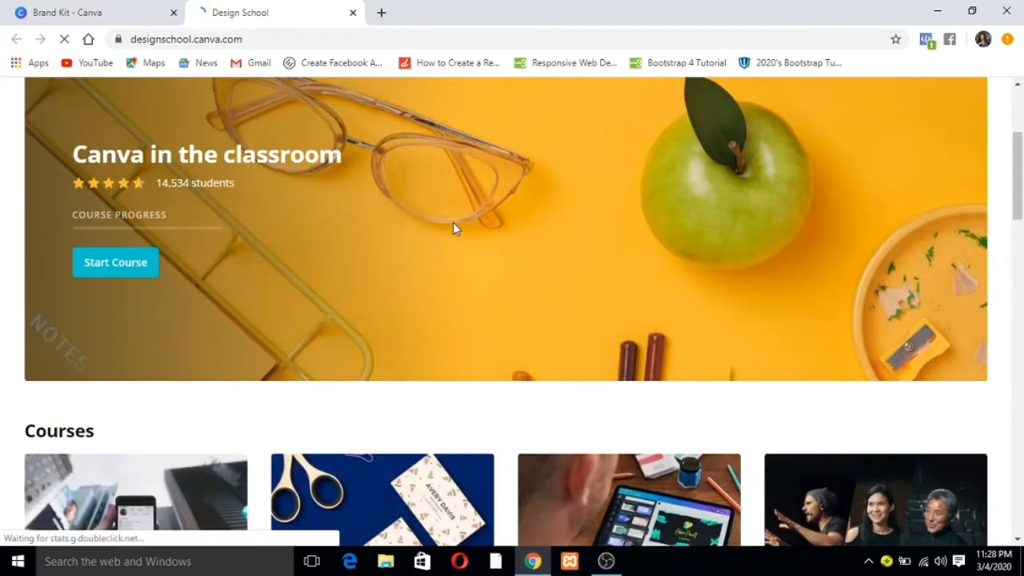
scroll(467, 244, "down", 1)
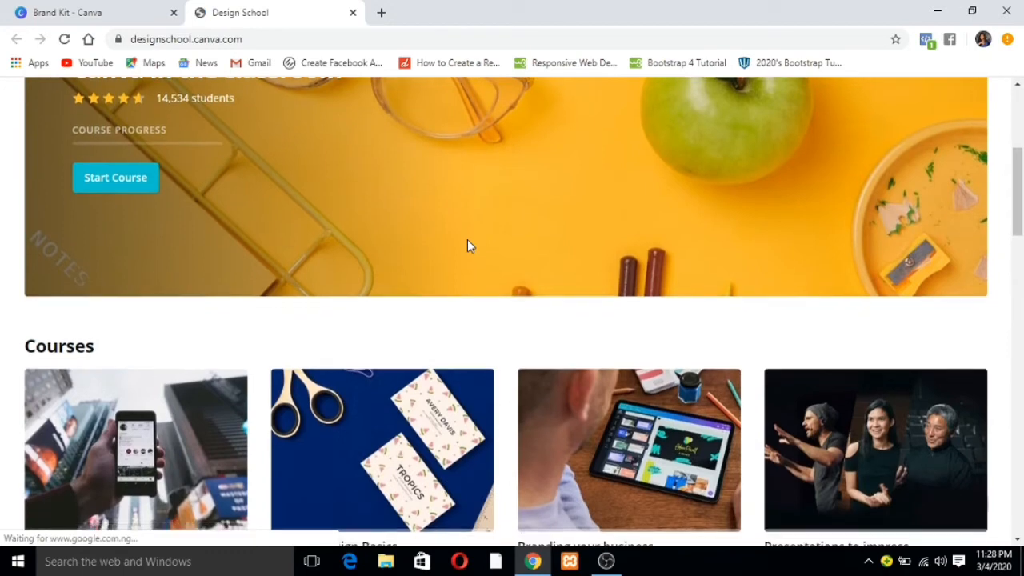
scroll(468, 240, "down", 3)
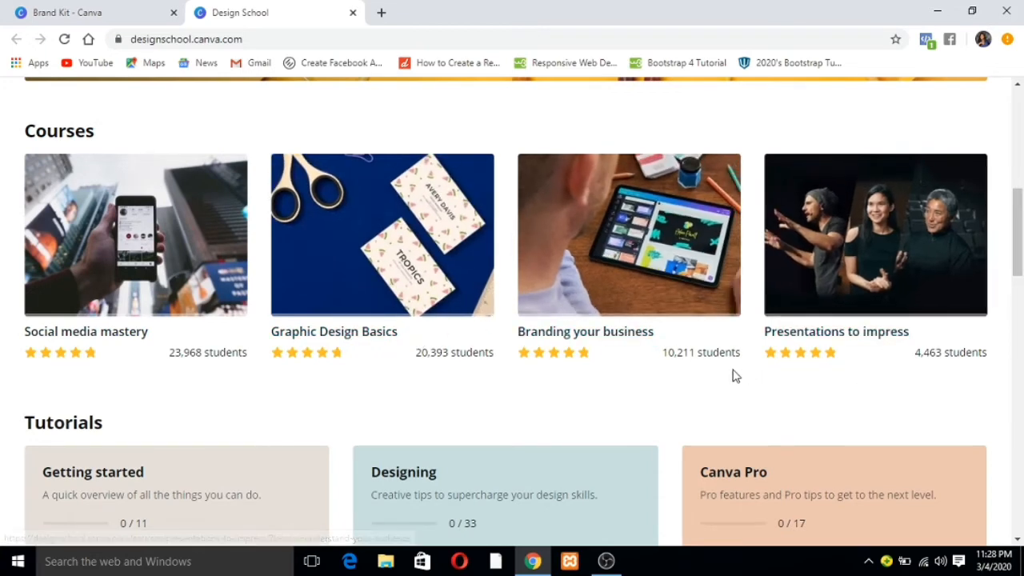
scroll(686, 378, "down", 3)
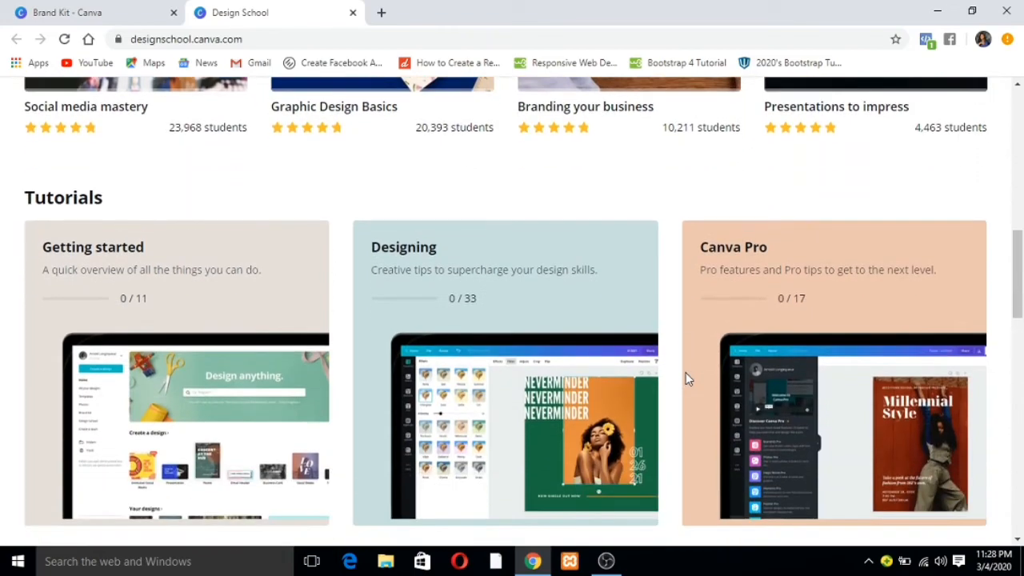
scroll(686, 378, "up", 5)
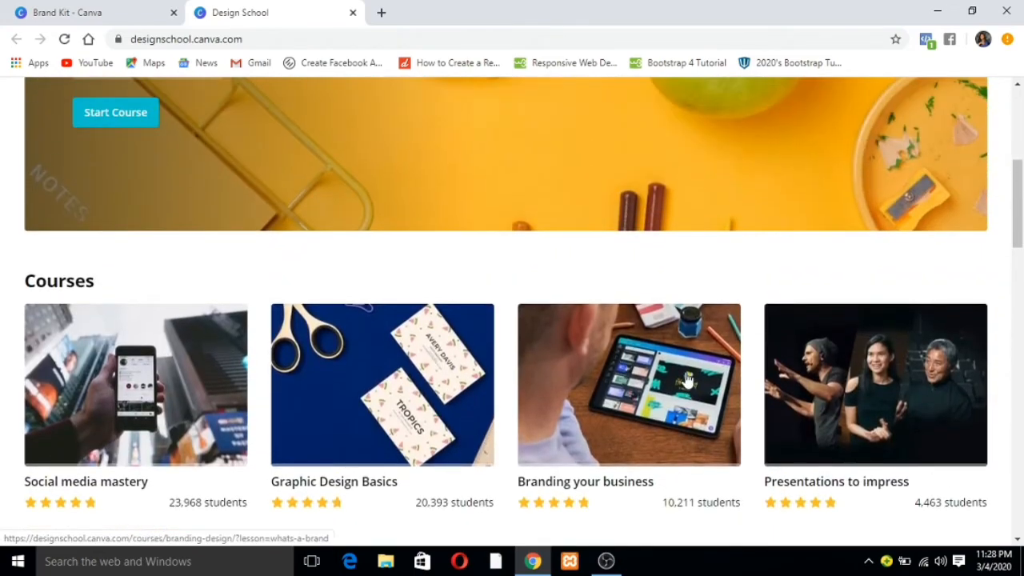
- Return to the Brand Kit browser tab and look over the team page and the Folders page
left_click(88, 14)
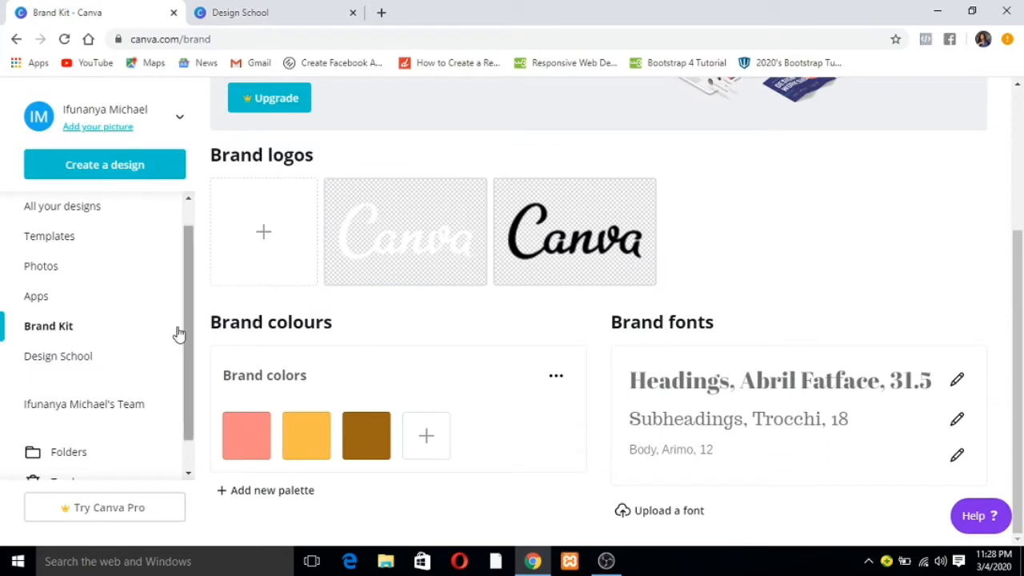
left_click(108, 412)
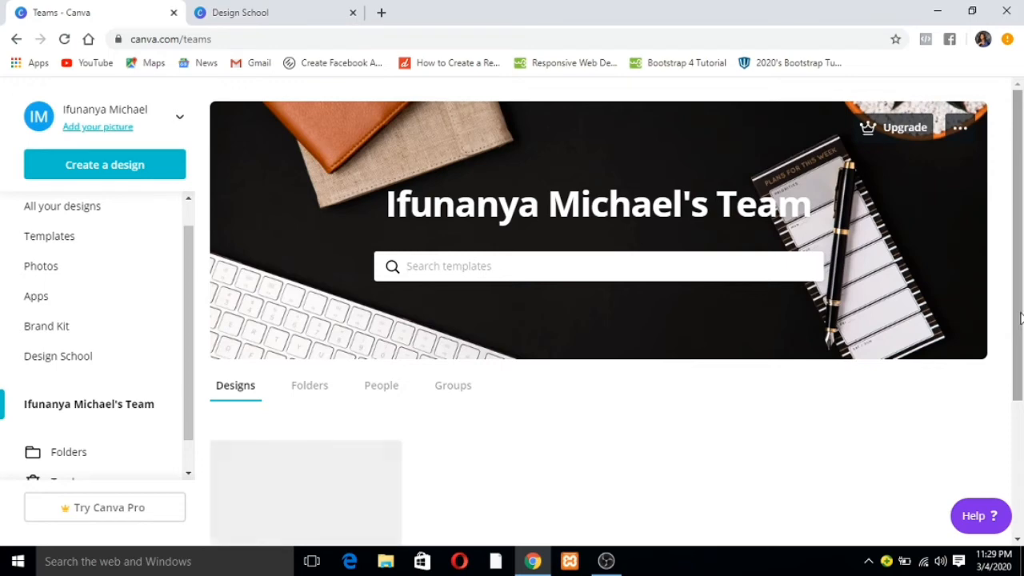
left_click_drag(1020, 318, 1010, 419)
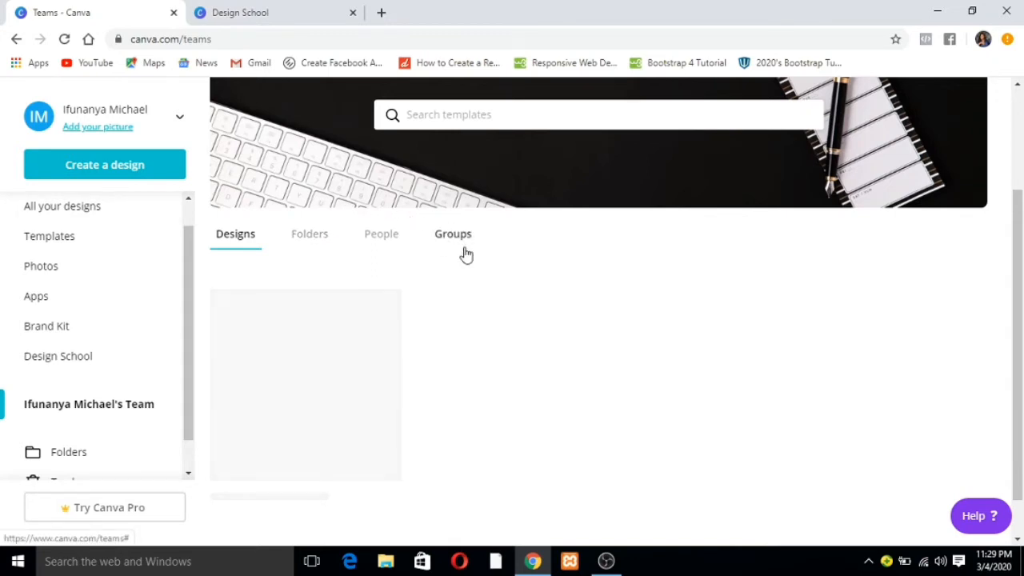
left_click(190, 472)
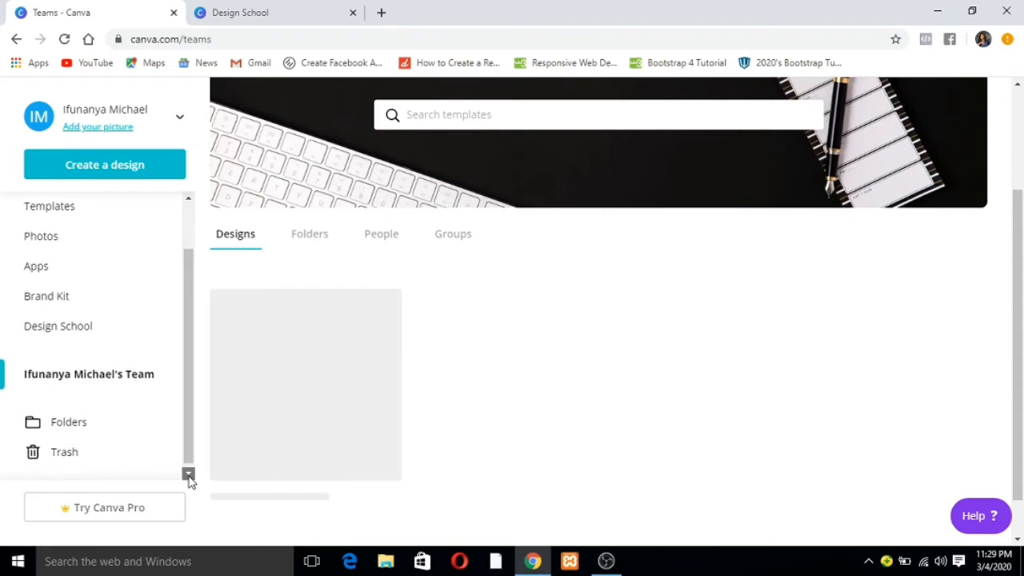
left_click(63, 424)
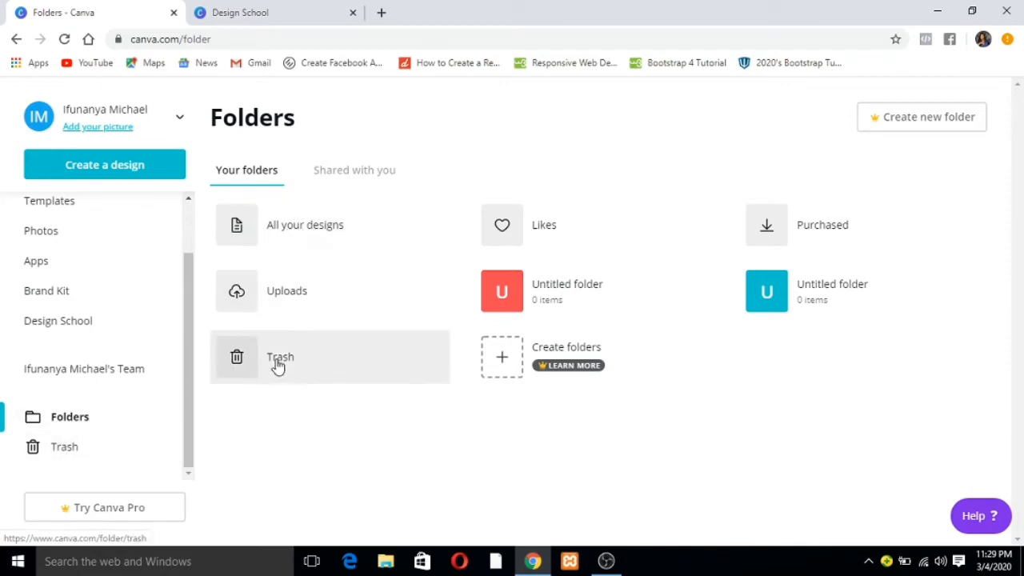
- Go back to the Home page and create a new Instagram Post design from the suggested design types
scroll(144, 229, "up", 2)
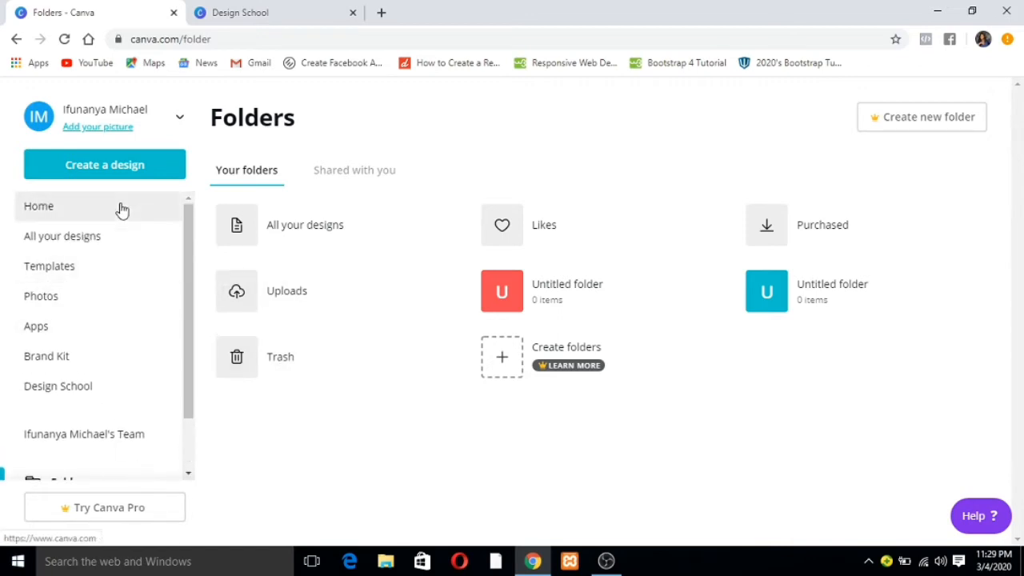
left_click(120, 208)
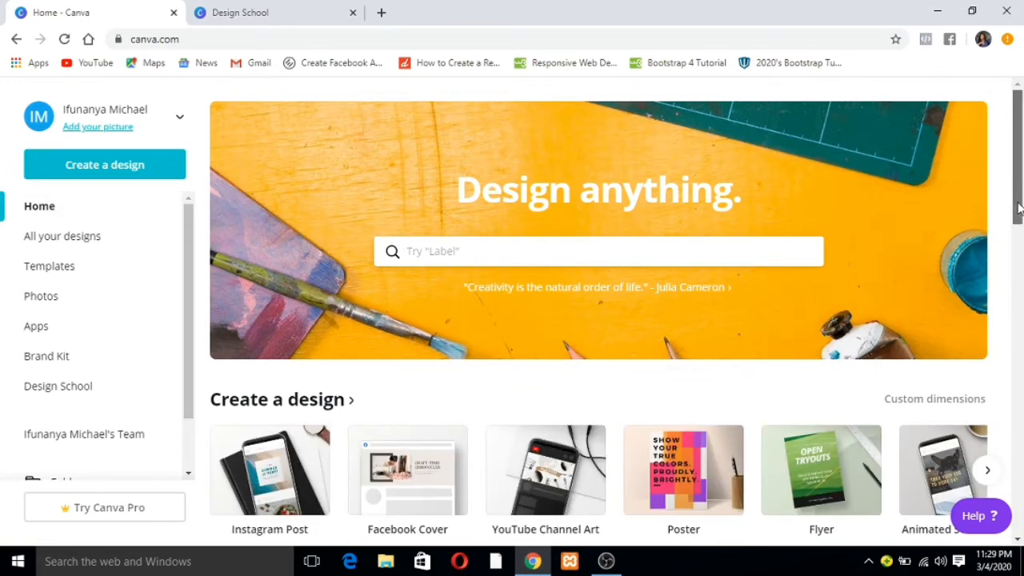
left_click_drag(1019, 195, 1021, 318)
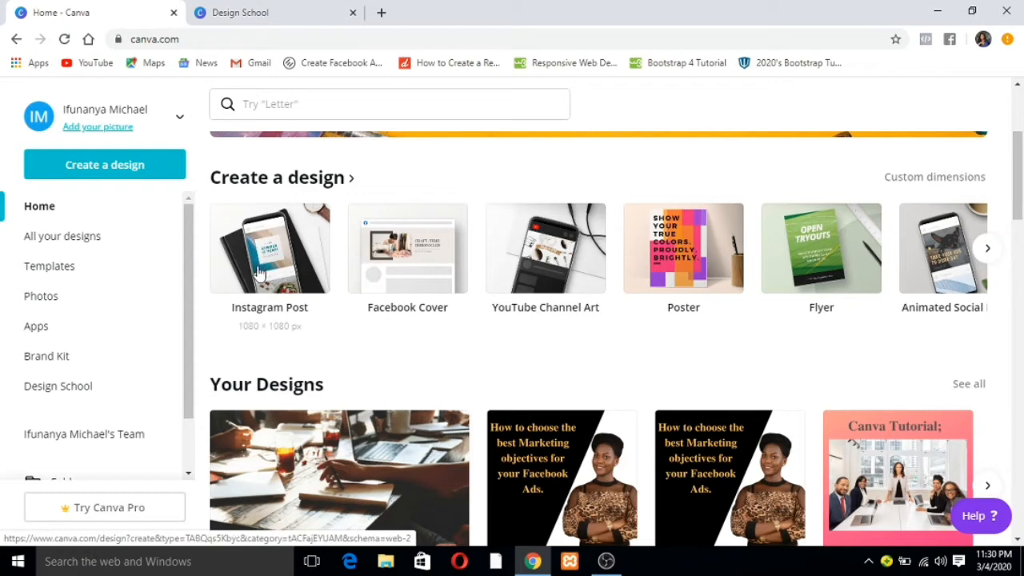
left_click(263, 336)
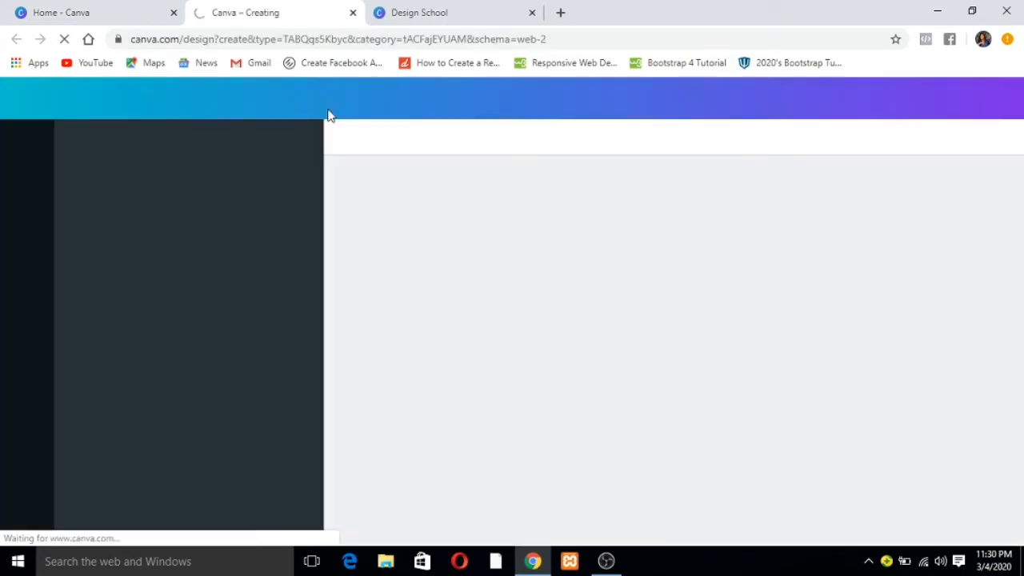
- Return to the Home browser tab and view the recent and suggested entries of the design search, without searching
left_click(145, 21)
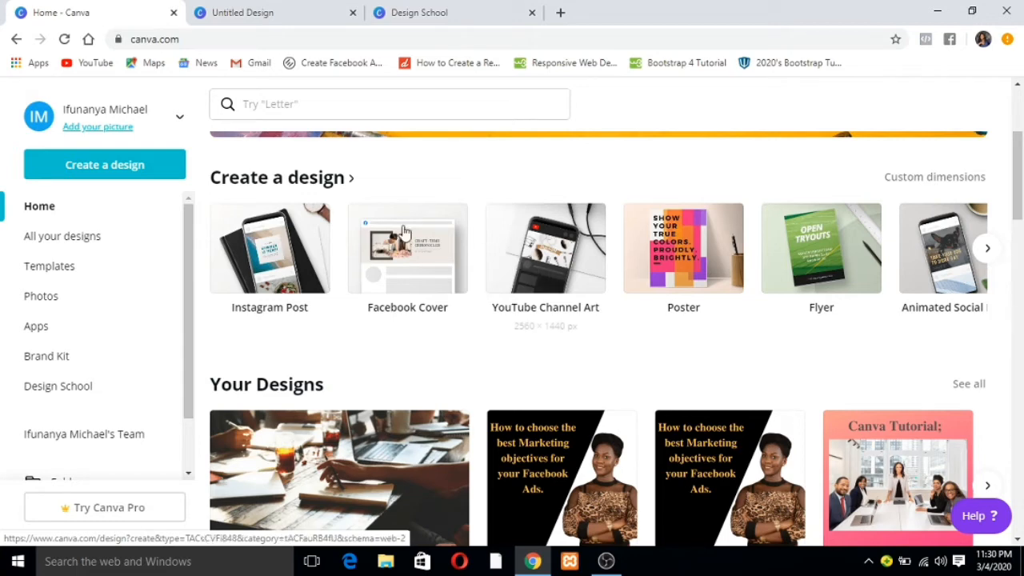
scroll(491, 267, "up", 2)
scroll(494, 266, "up", 1)
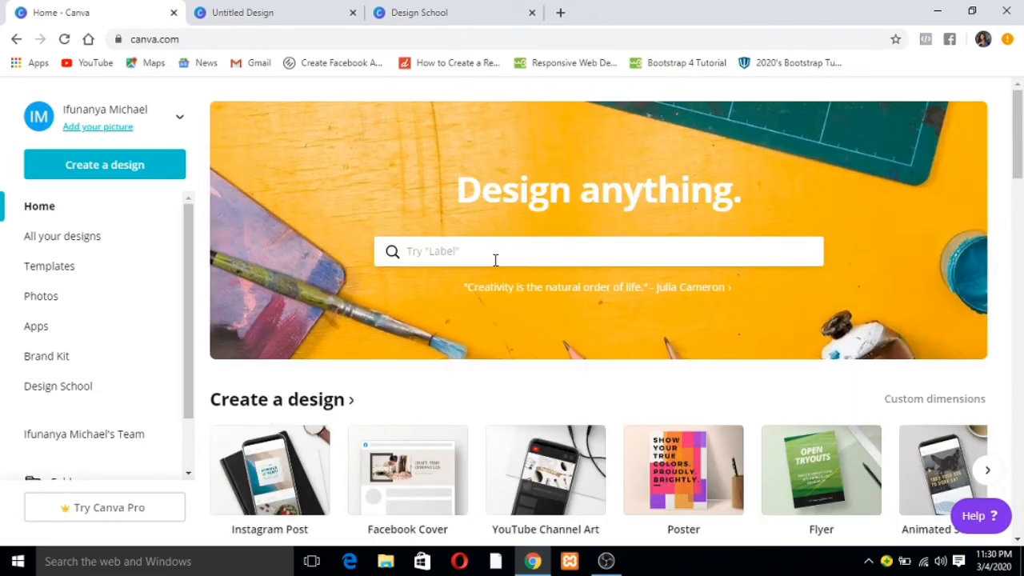
left_click(501, 253)
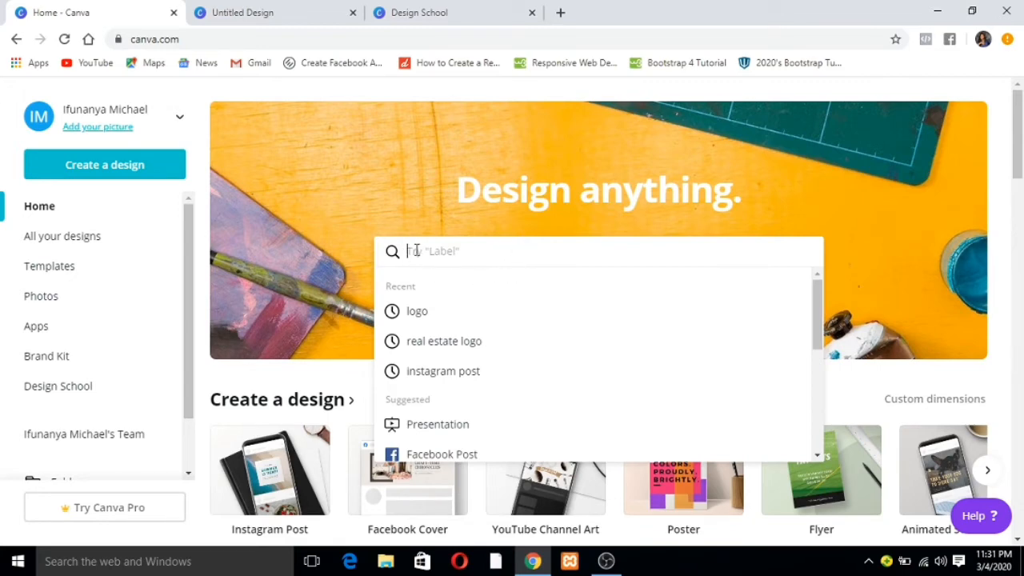
left_click(322, 166)
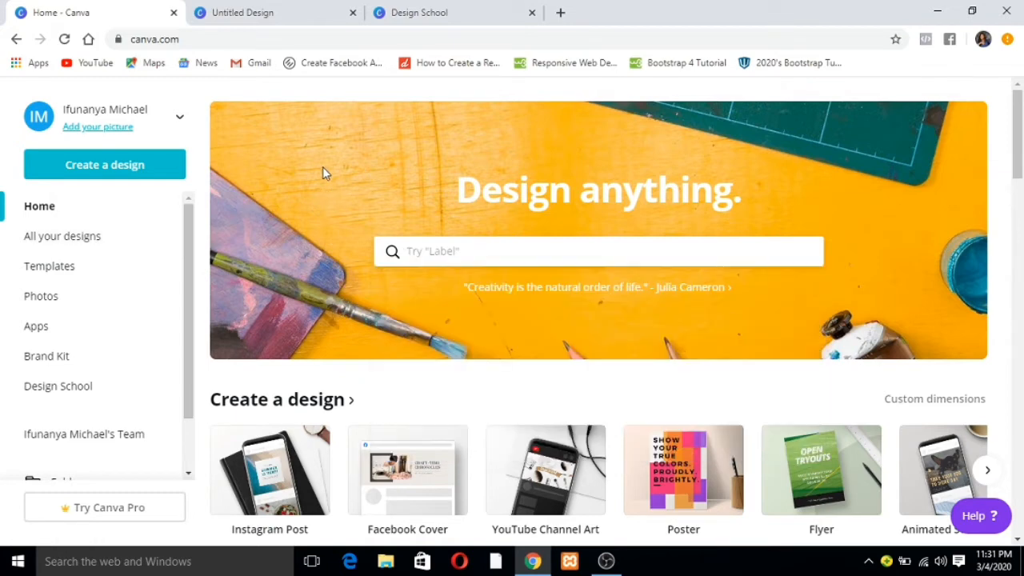
- Open the custom dimensions for a new design and check the width, height and unit options, keeping px
left_click(94, 166)
left_click(95, 242)
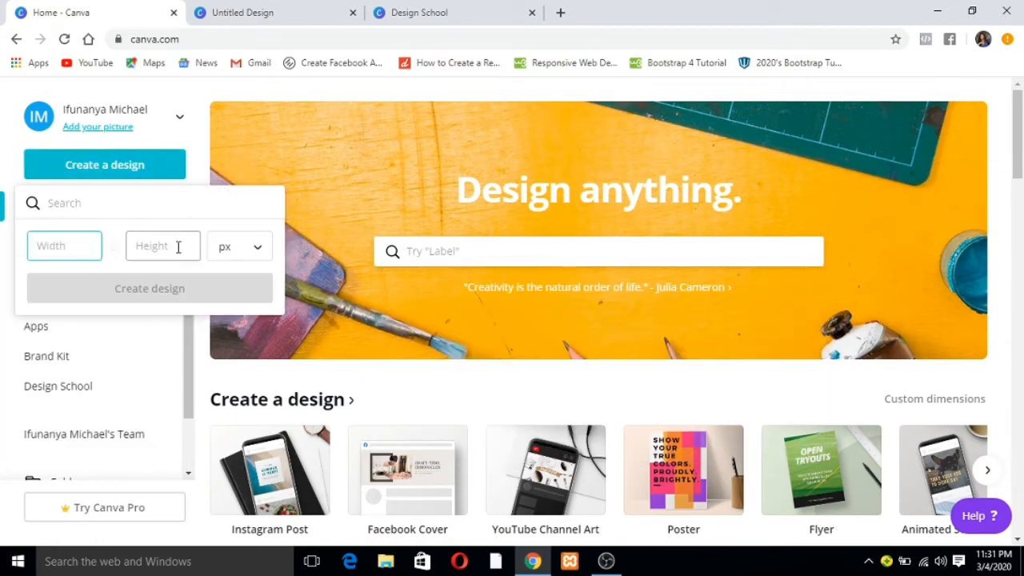
left_click(139, 246)
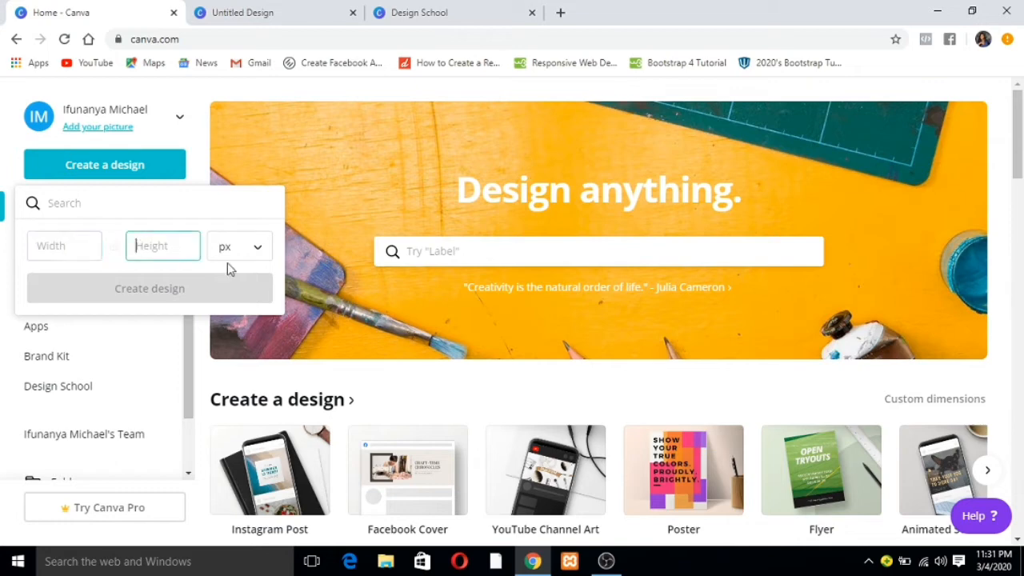
left_click(260, 260)
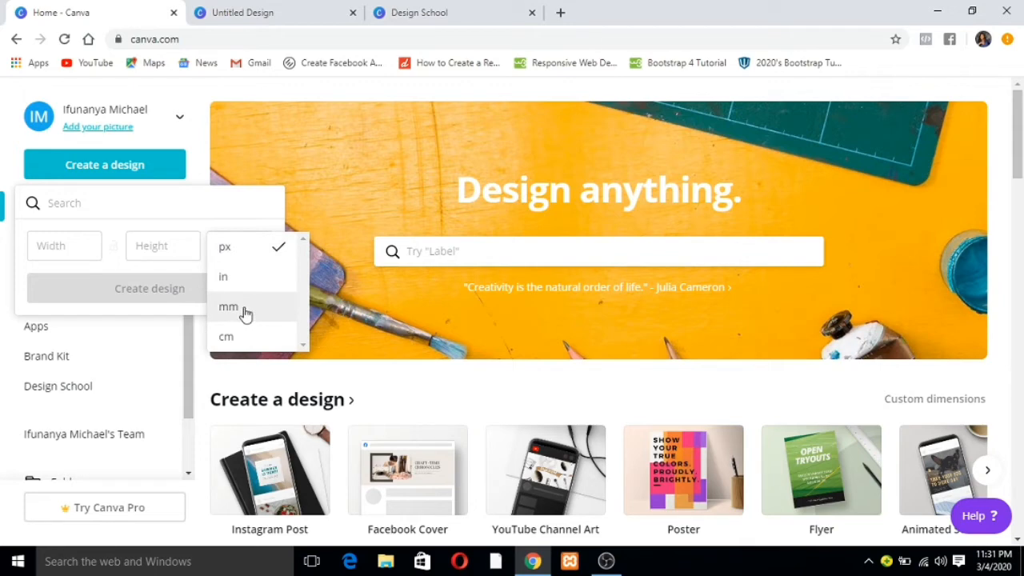
left_click(262, 247)
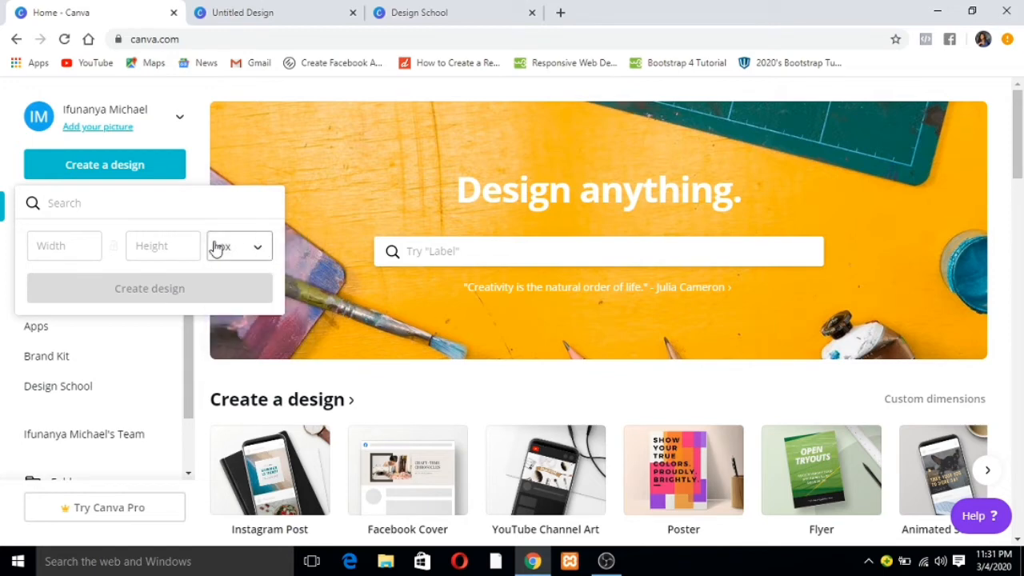
- Enter custom dimensions of 234 × 456 px for a new design, and dismiss them without creating it
left_click(76, 249)
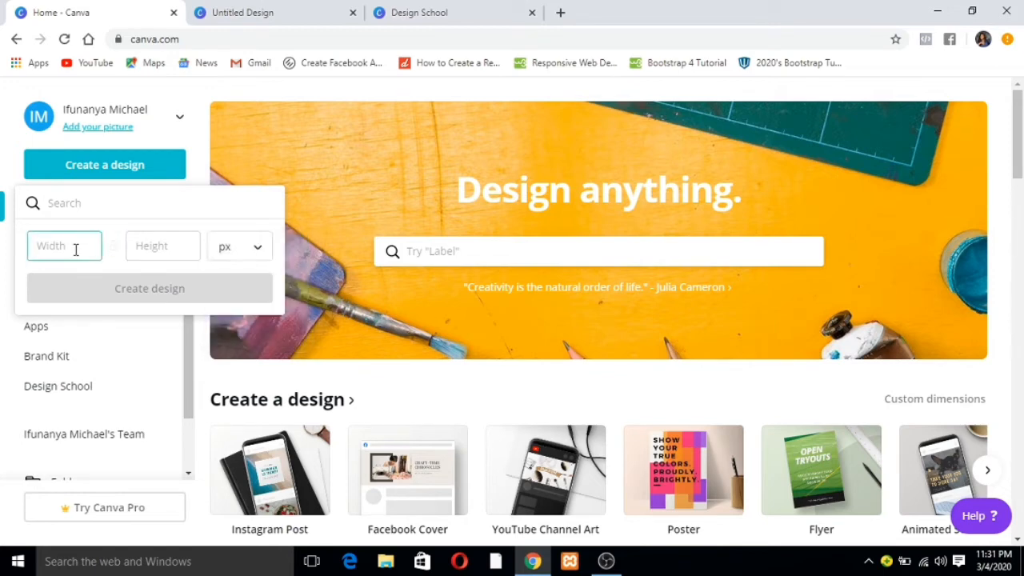
type("234")
left_click(176, 253)
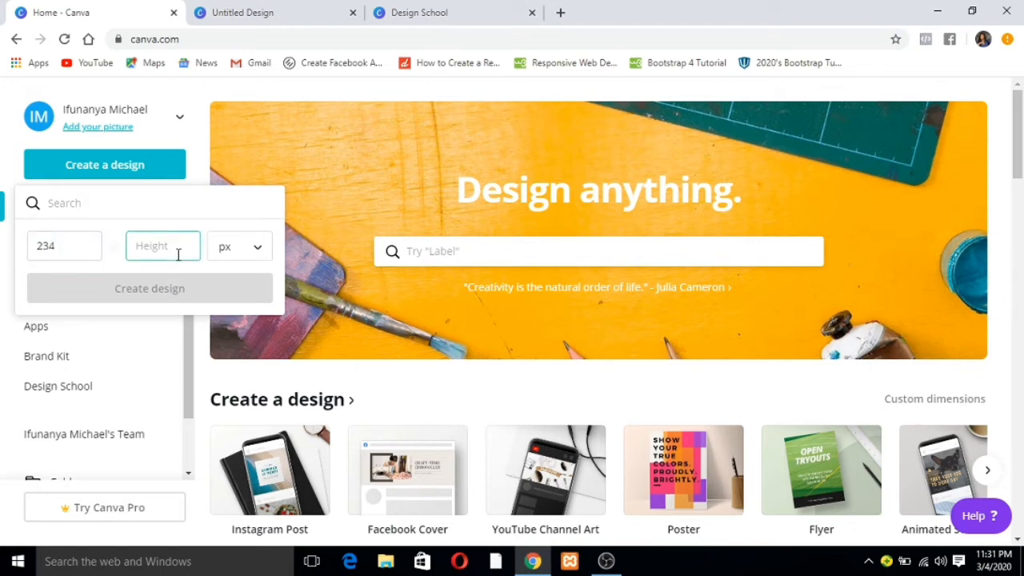
type("456")
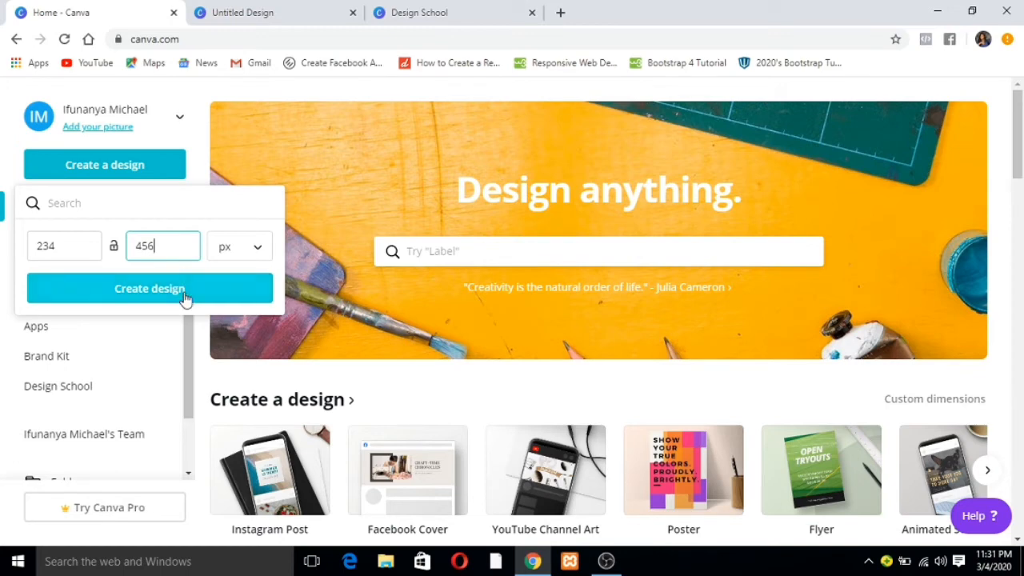
left_click(242, 204)
left_click(208, 171)
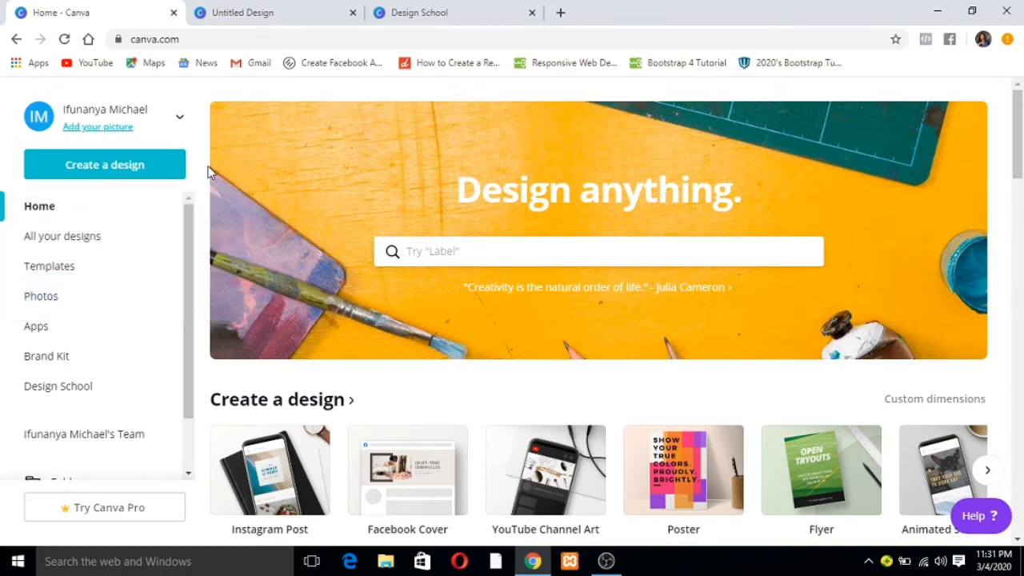
- Create a new YouTube Channel Art design from the Home page and close the older Untitled Design and Design School browser tabs
scroll(526, 278, "down", 3)
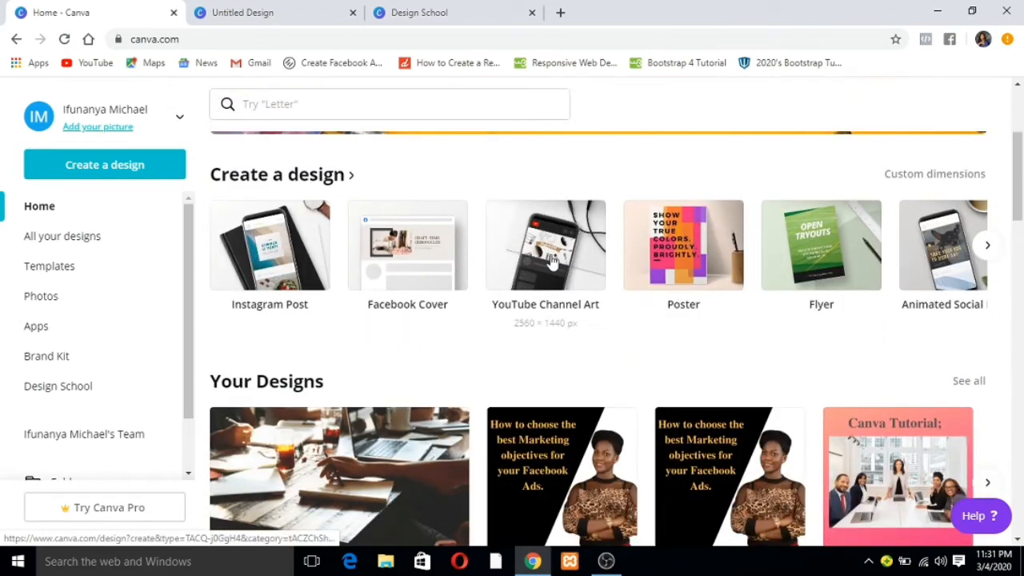
left_click(546, 257)
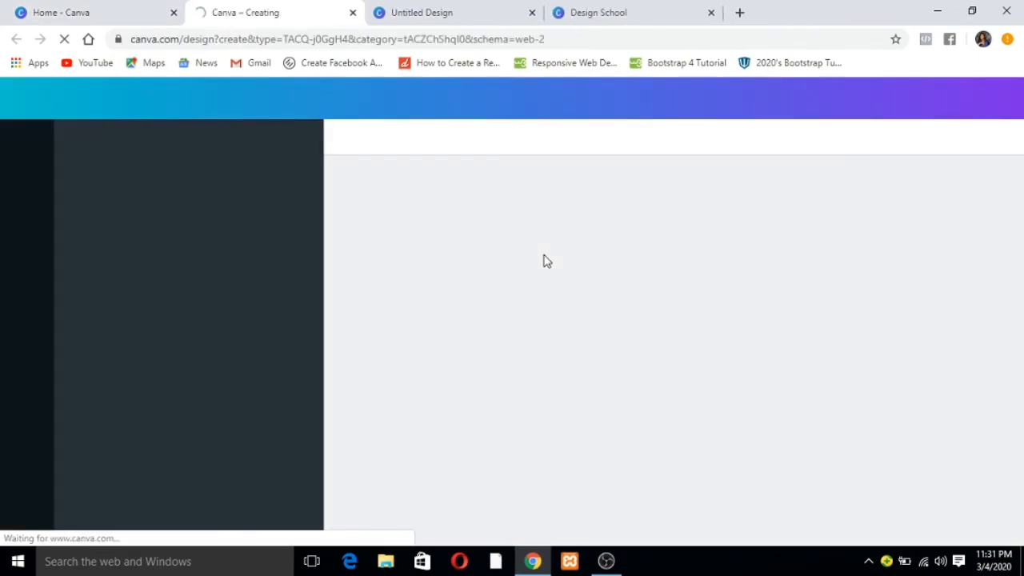
left_click(533, 14)
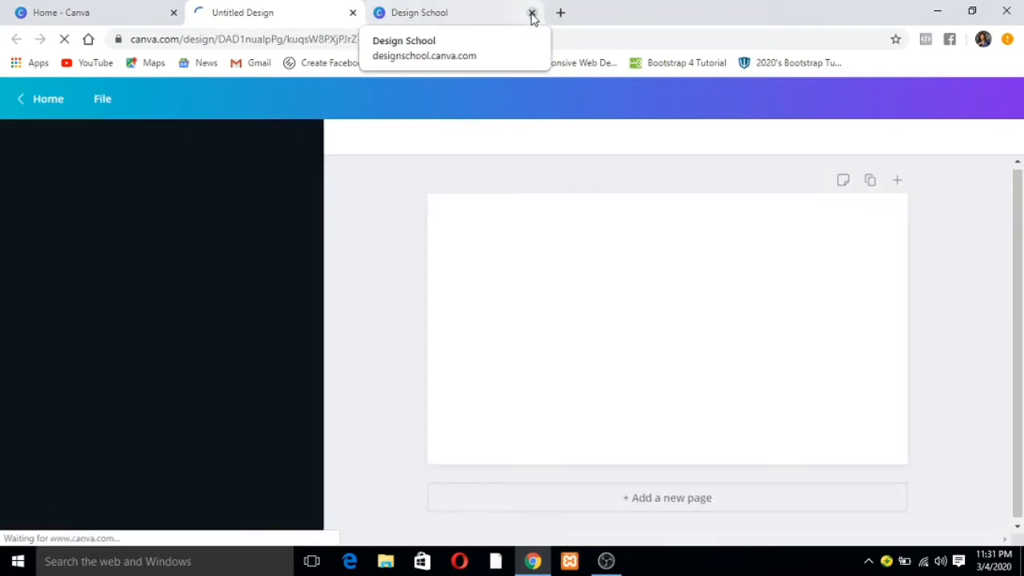
left_click(533, 15)
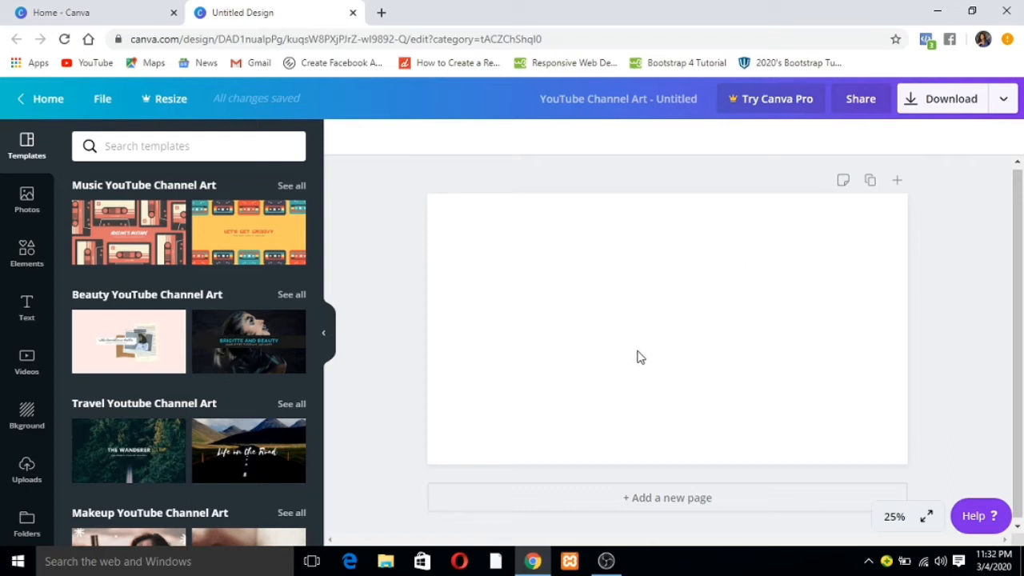
- Select the blank page, look through its background colour options and apply a new custom turquoise, #5fdbdf
left_click(606, 312)
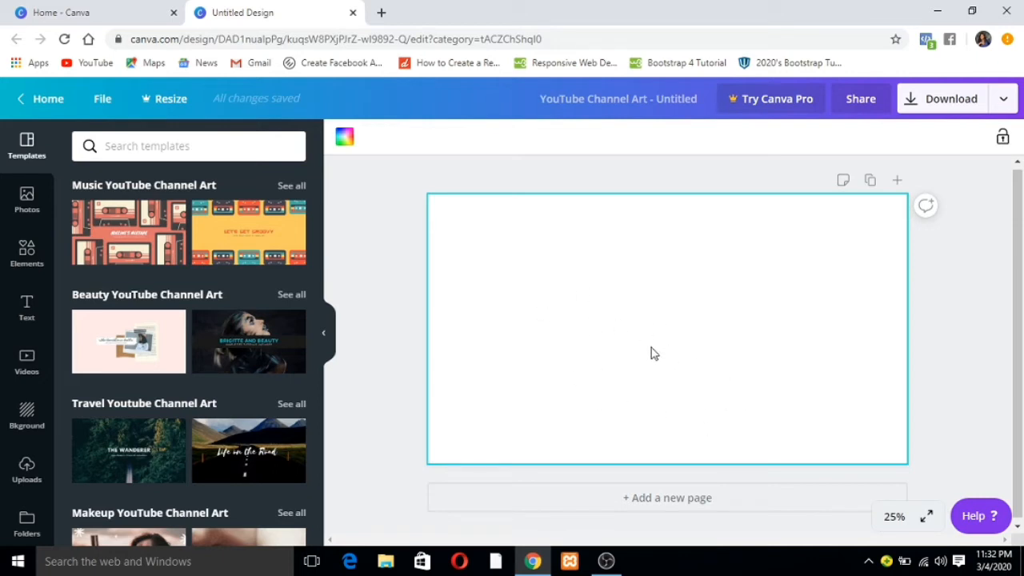
left_click(674, 176)
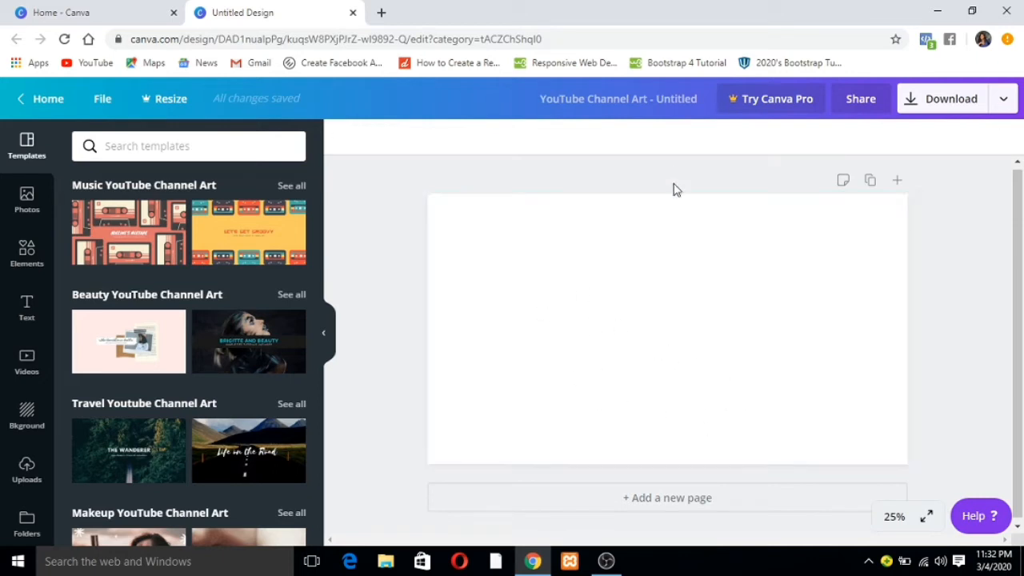
left_click(674, 283)
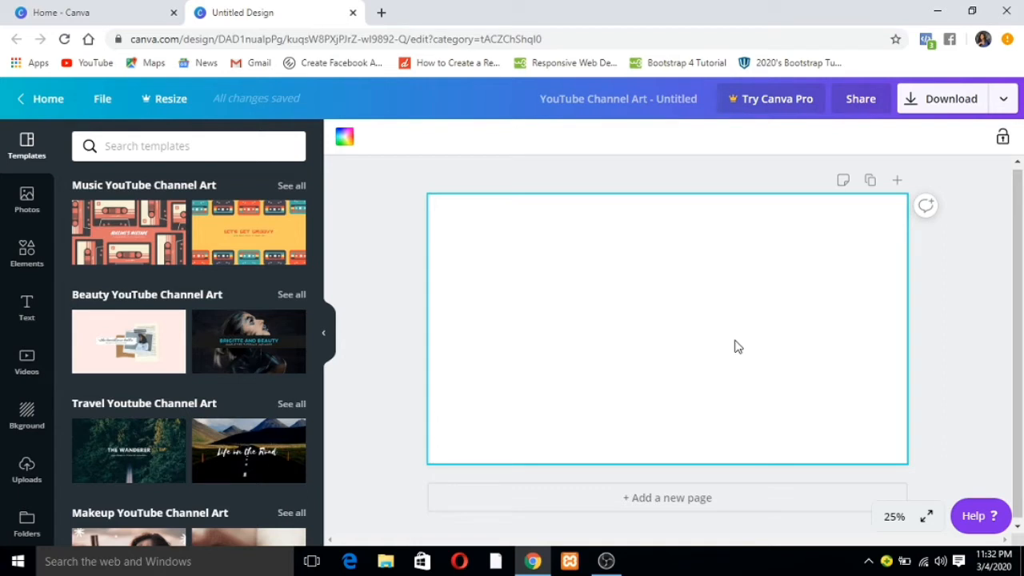
left_click(344, 138)
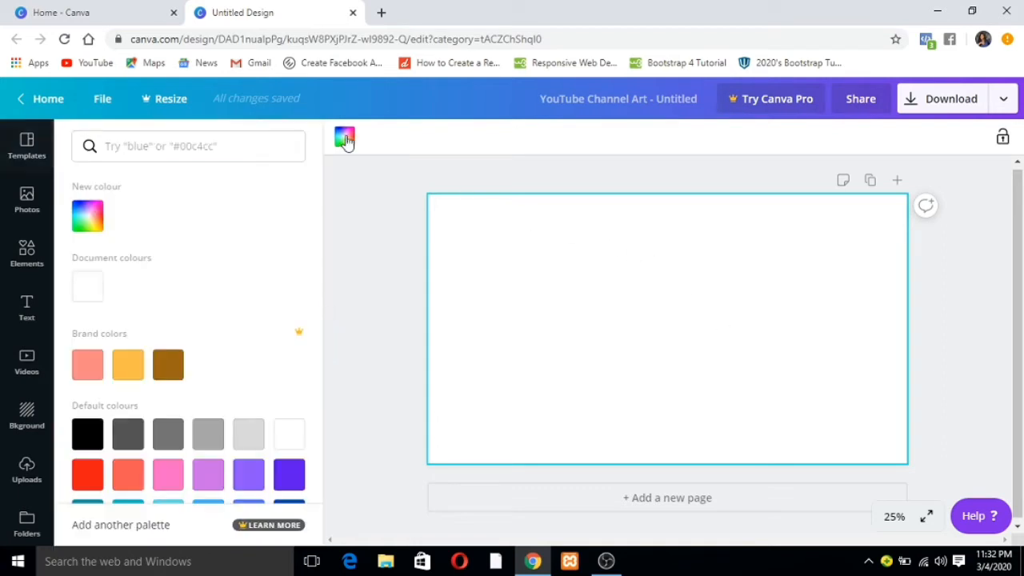
scroll(201, 349, "down", 2)
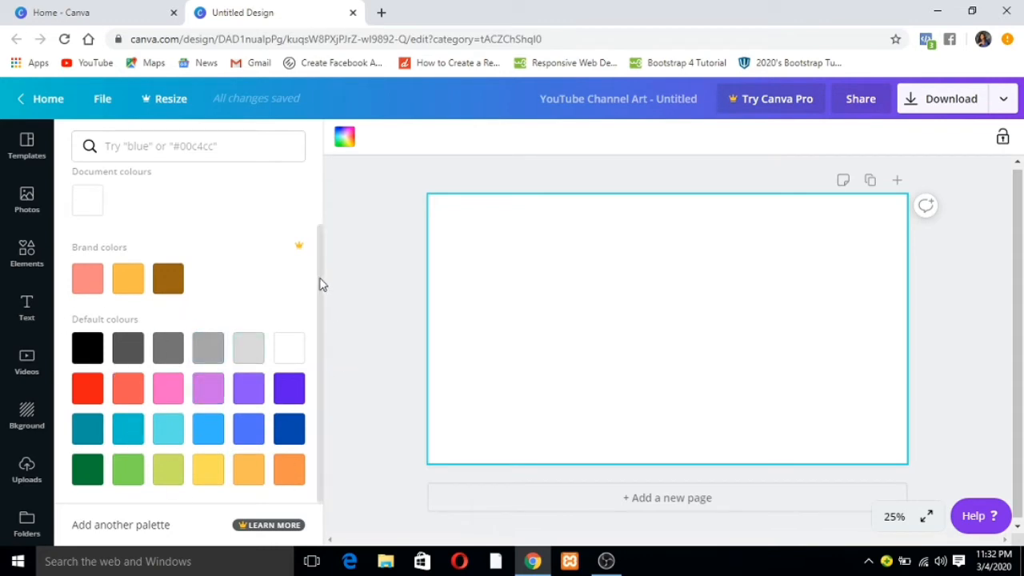
scroll(285, 257, "up", 1)
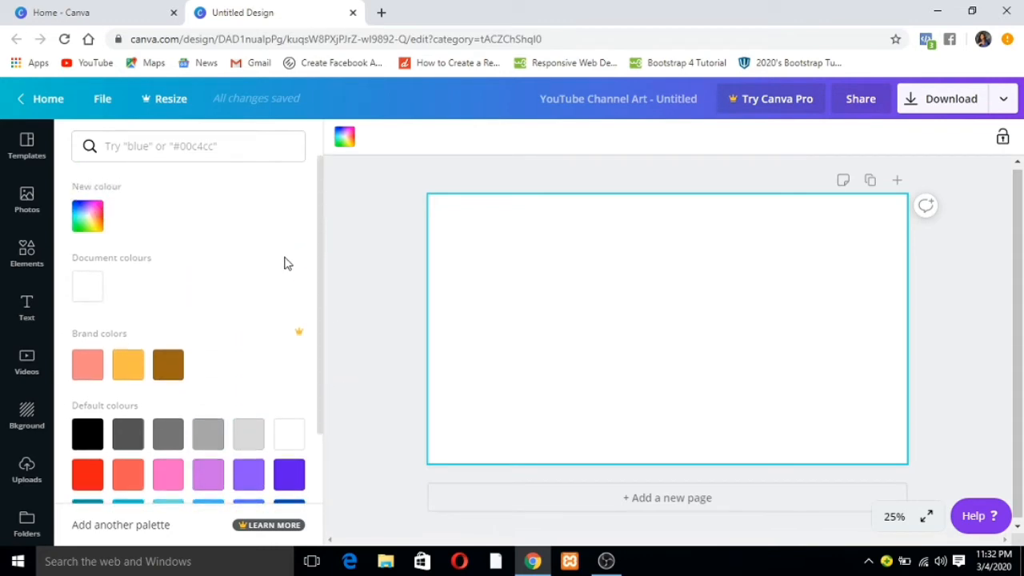
left_click(88, 222)
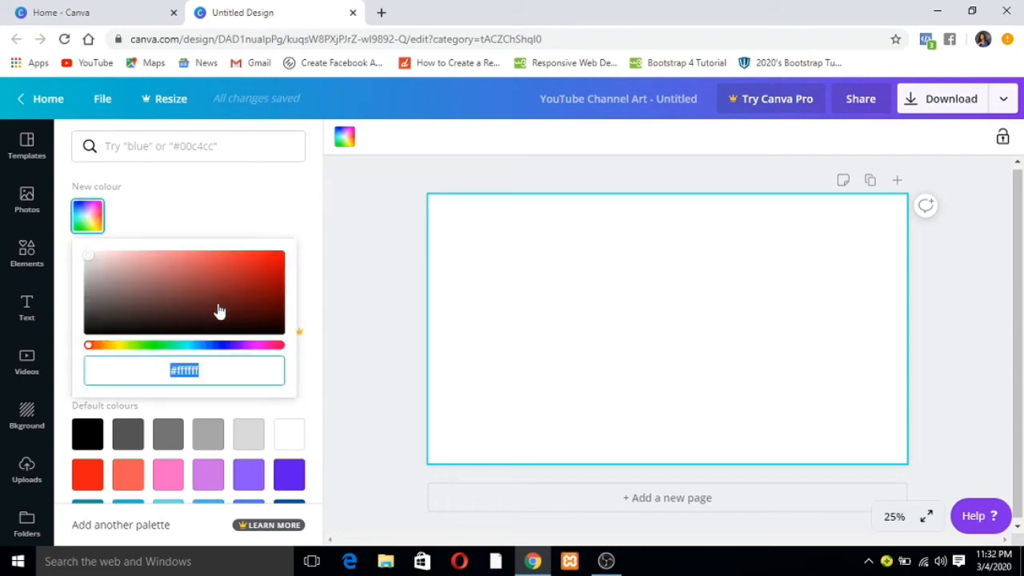
left_click(186, 344)
left_click(199, 261)
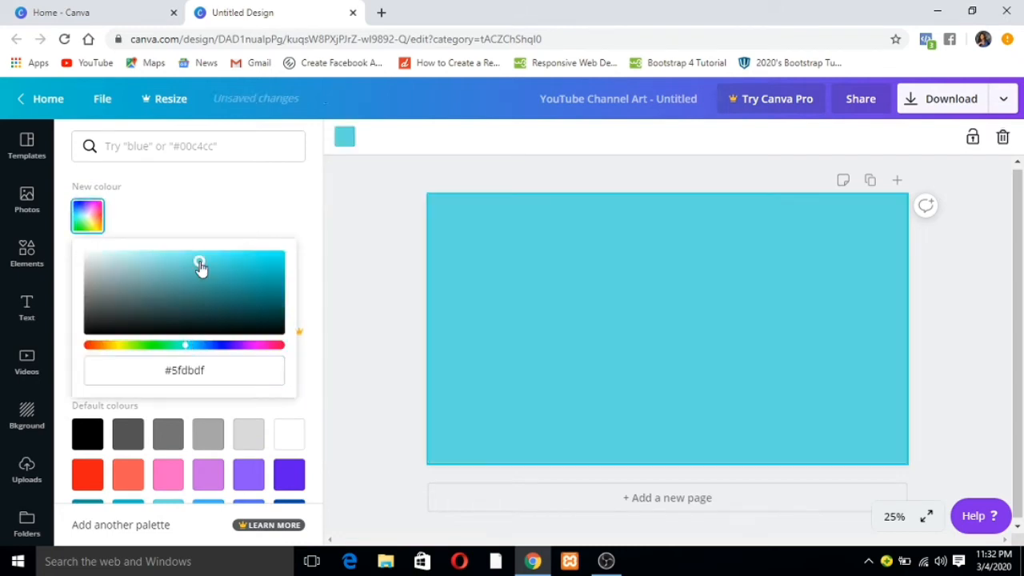
- Try other hues for the page background: pink #dd5fdf, blue-violet #795fdf and purple #ba5fdf
left_click_drag(185, 345, 251, 349)
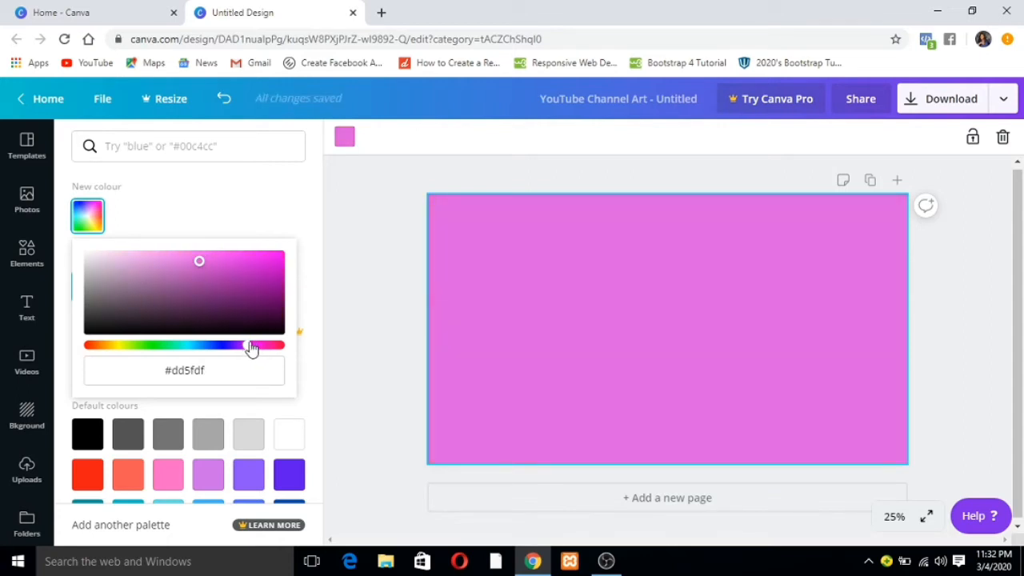
left_click_drag(251, 350, 222, 345)
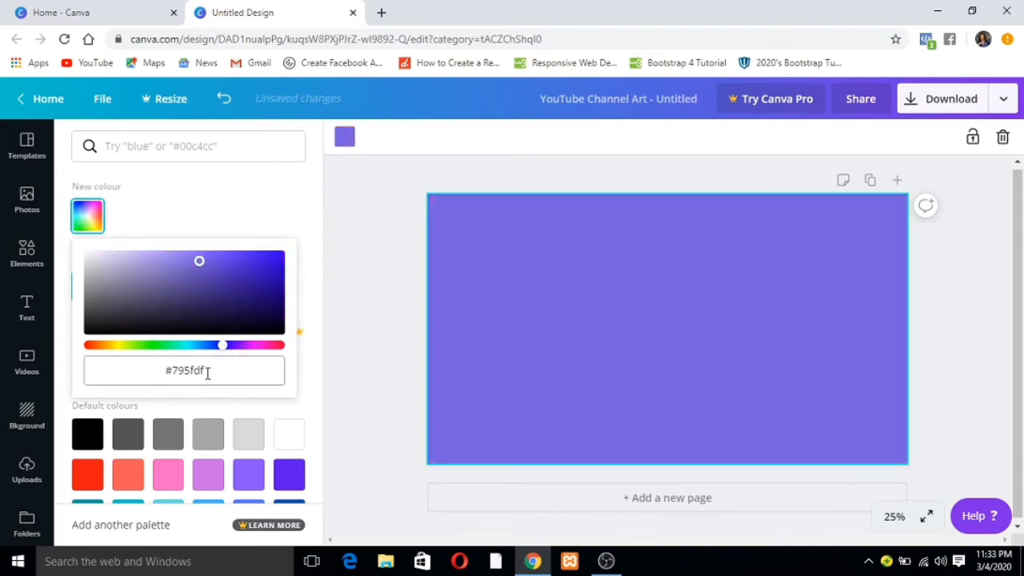
left_click(208, 371)
left_click(224, 372)
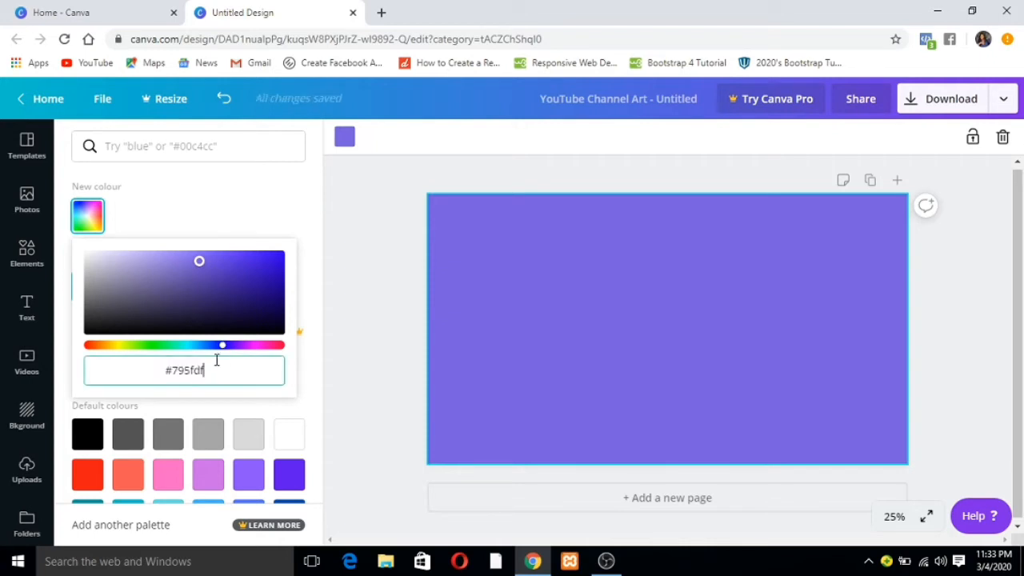
mouse_move(223, 346)
left_mouse_down()
mouse_move(171, 344)
mouse_move(240, 350)
left_mouse_up()
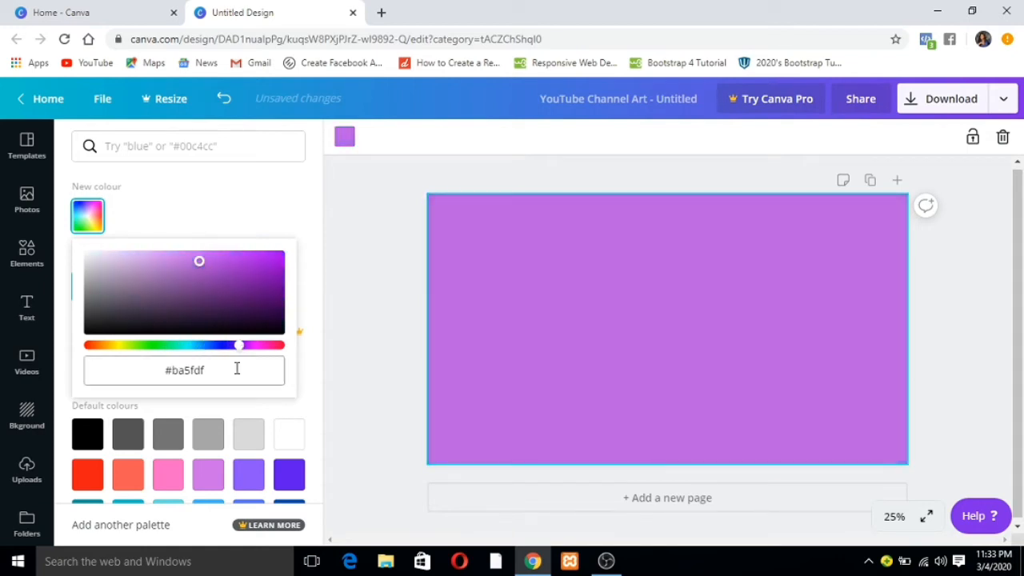
- Replace the custom background colour's hex code with #ffe5bd
left_click(231, 370)
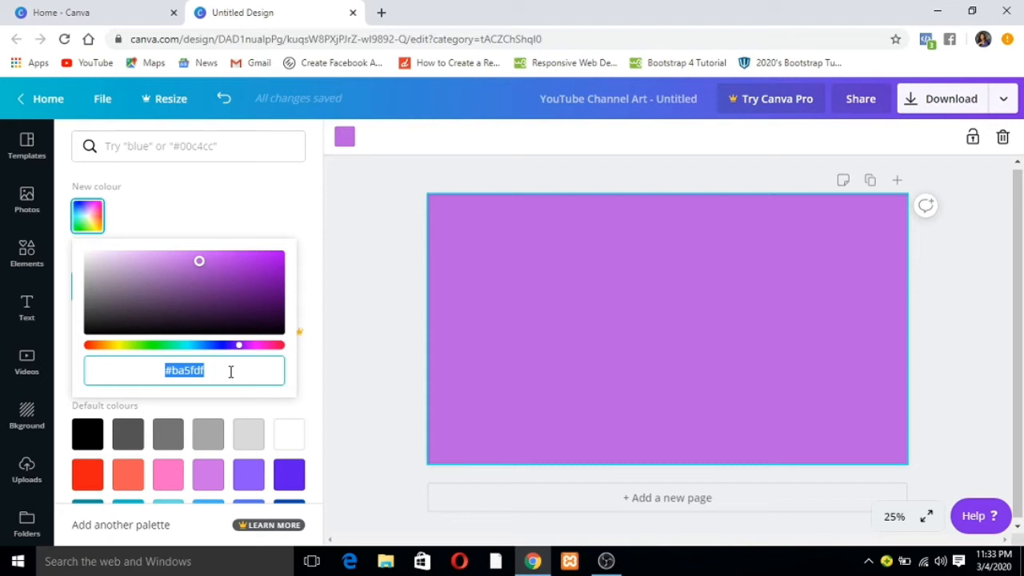
left_click(230, 371)
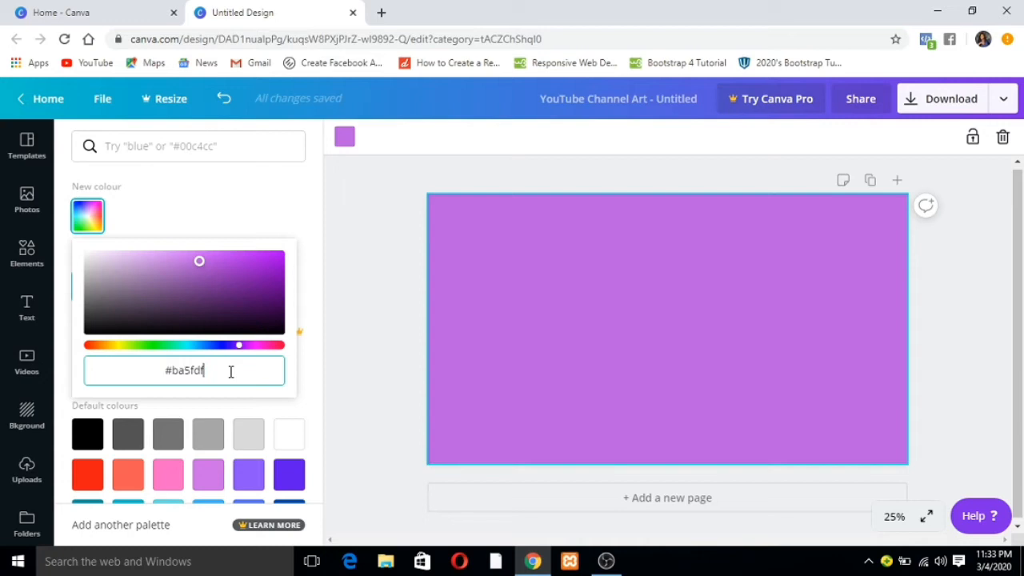
key("BackSpace")
key("BackSpace")
key("BackSpace")
key("BackSpace")
key("BackSpace")
key("BackSpace")
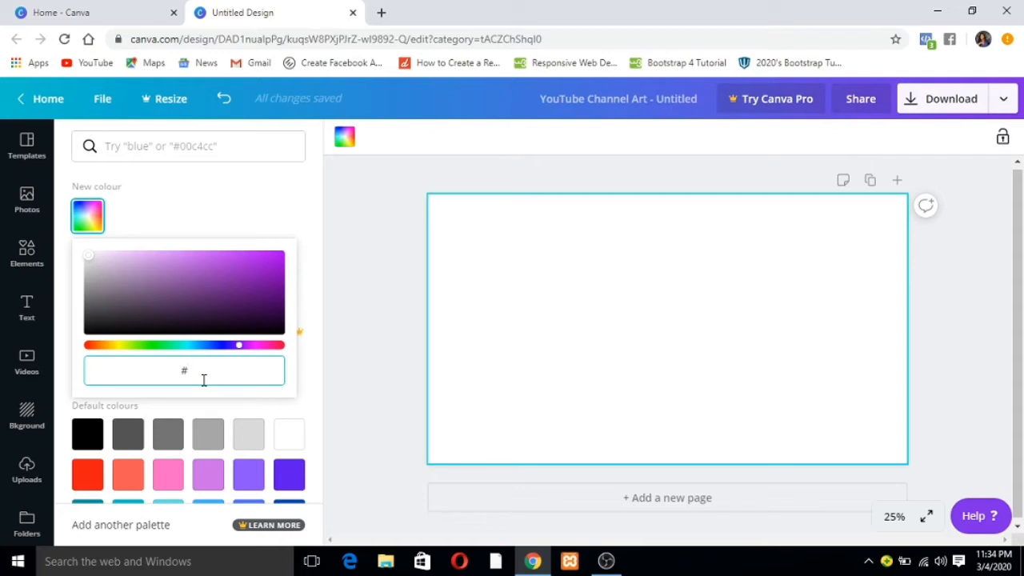
type("ff")
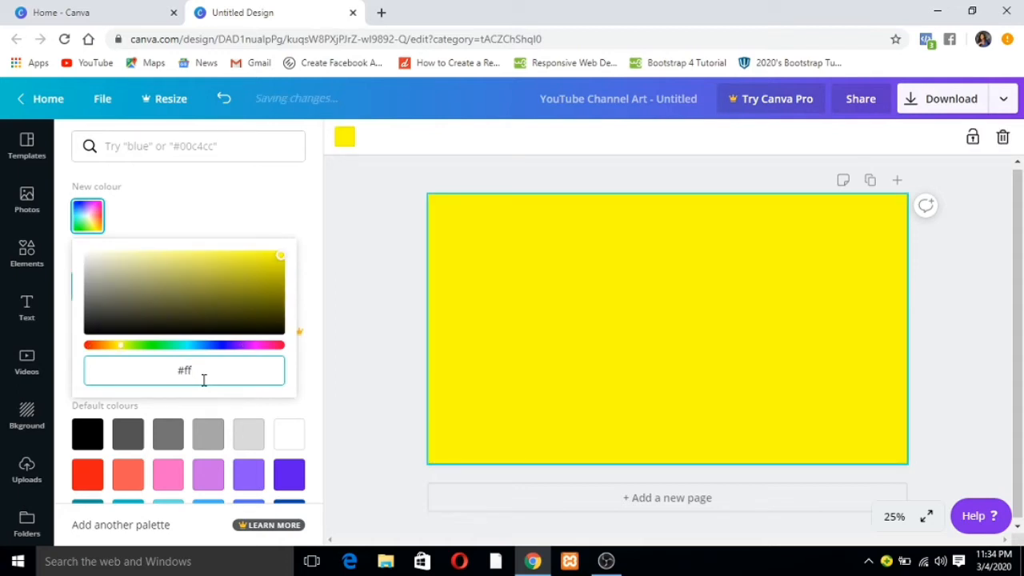
type("e5")
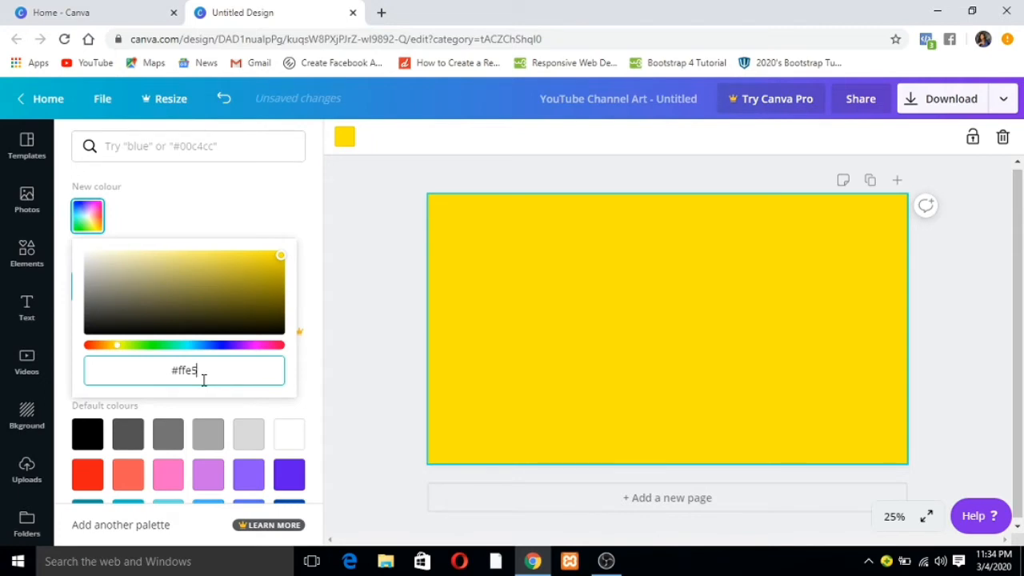
type("bd")
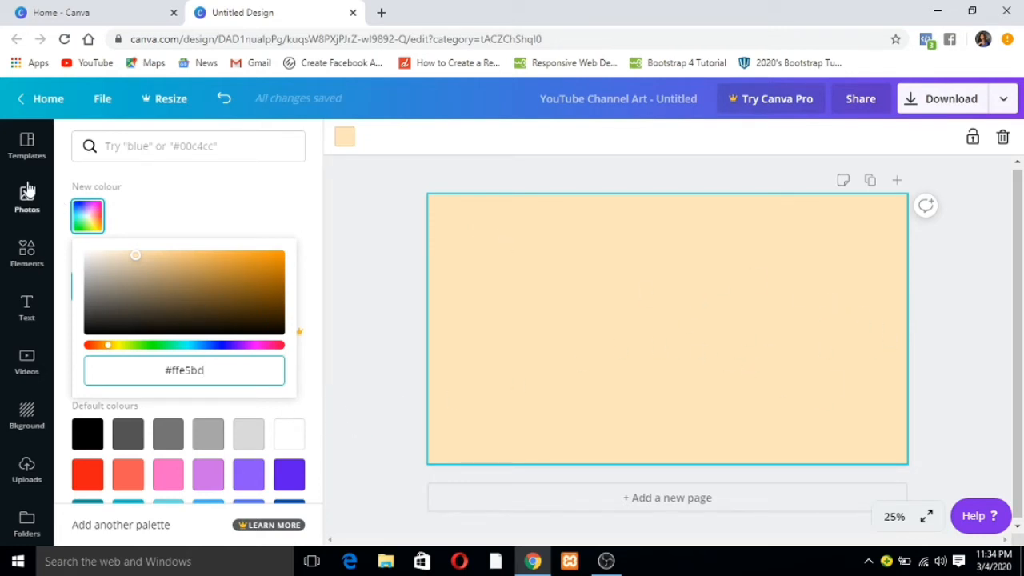
- Look over the templates, browse the recently used and trending photos, and check the Pro labels on the photos
left_click(32, 157)
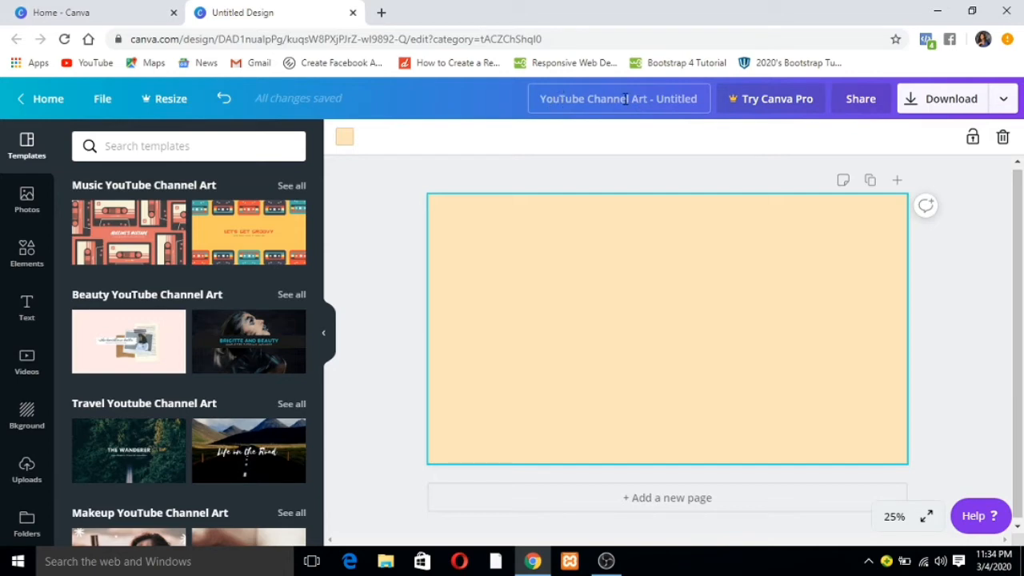
left_click(34, 211)
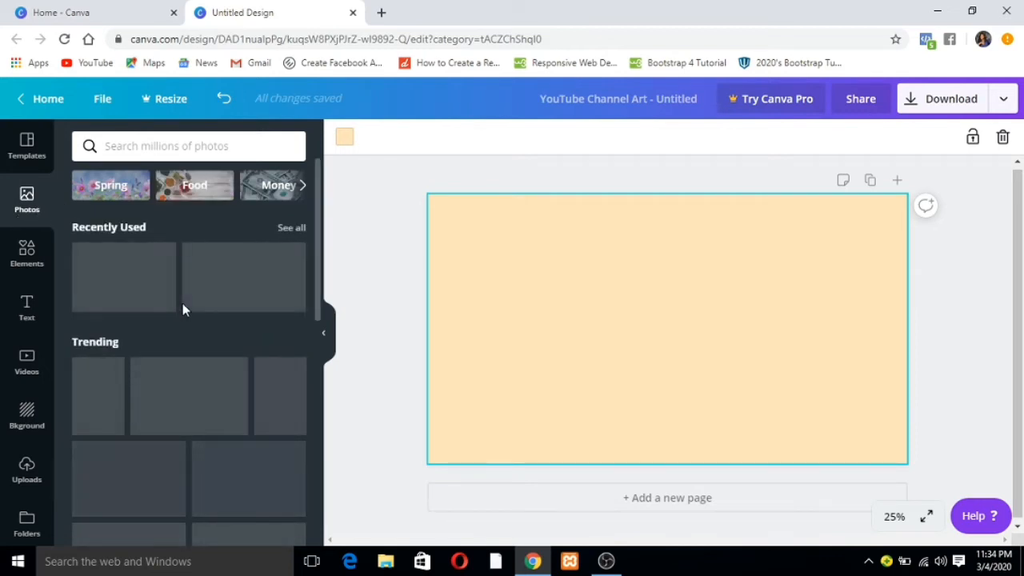
scroll(183, 303, "down", 3)
scroll(183, 303, "up", 3)
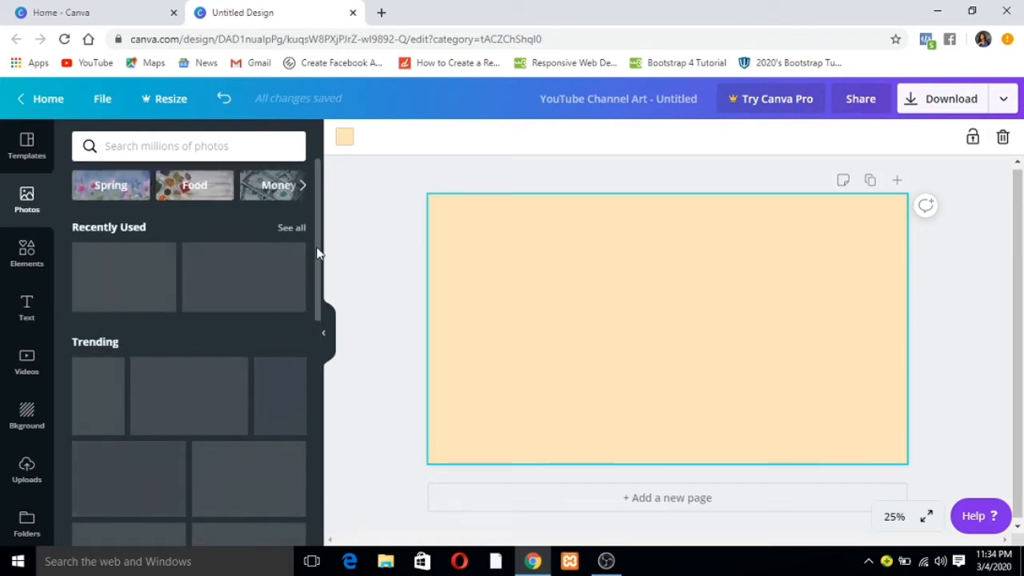
mouse_move(315, 255)
left_mouse_down()
mouse_move(303, 303)
mouse_move(322, 258)
left_mouse_up()
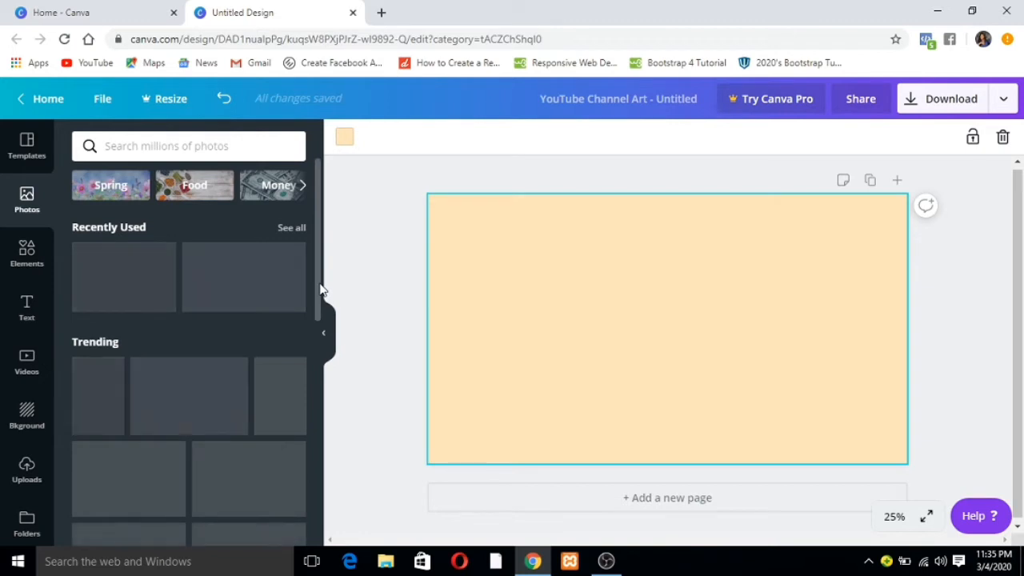
mouse_move(319, 288)
left_mouse_down()
mouse_move(310, 342)
mouse_move(318, 285)
left_mouse_up()
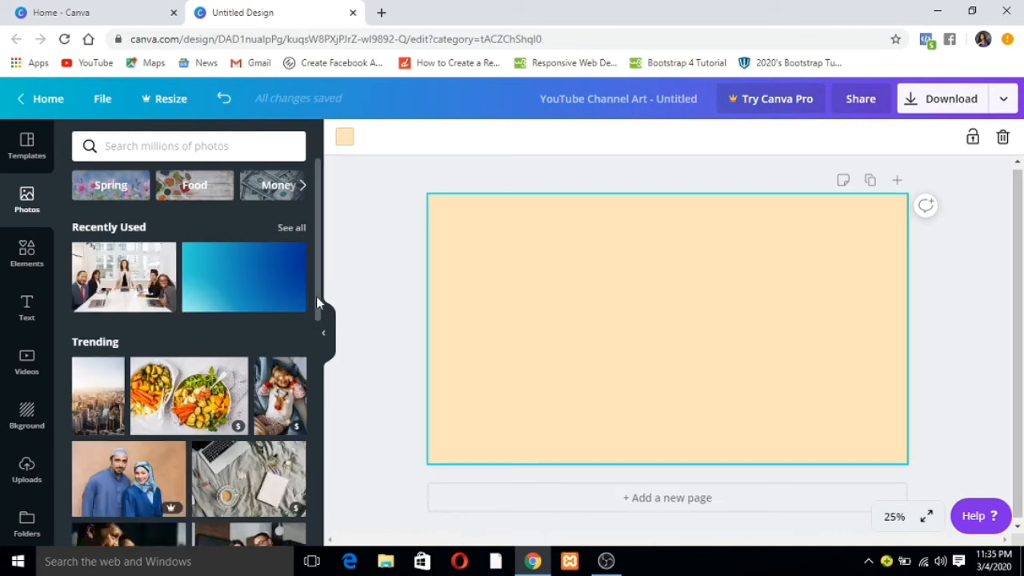
left_click_drag(316, 296, 313, 444)
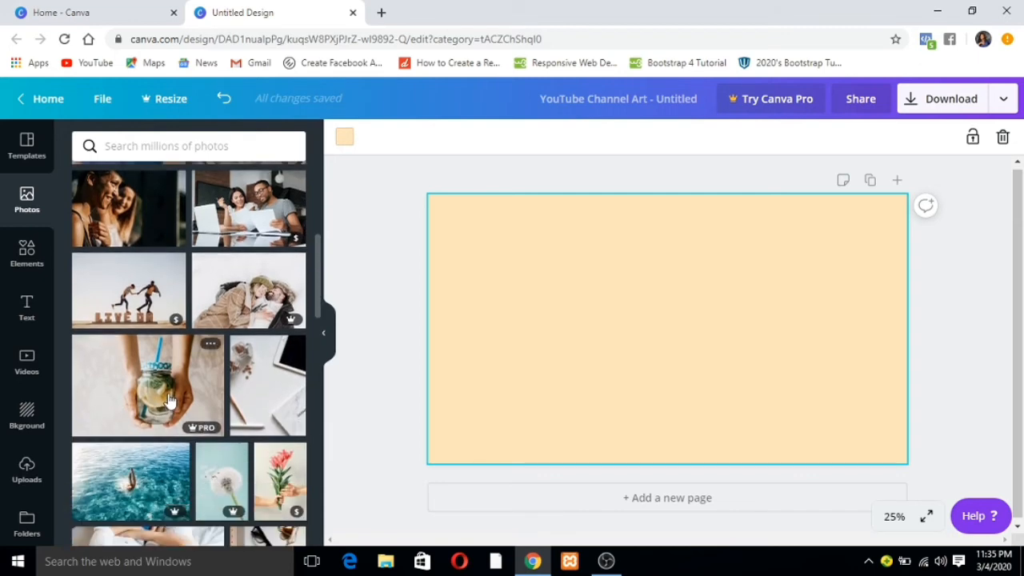
mouse_move(205, 429)
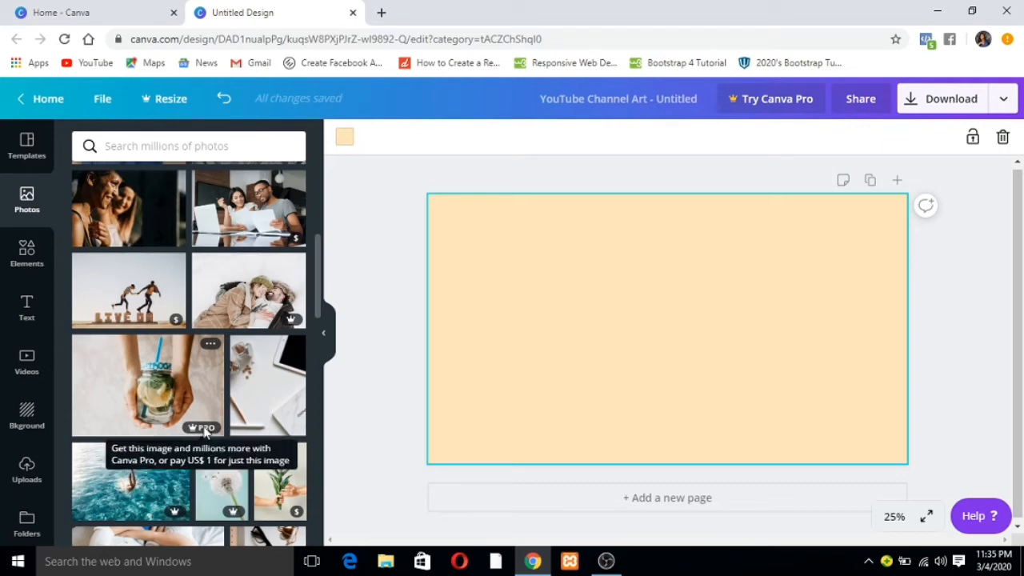
mouse_move(174, 512)
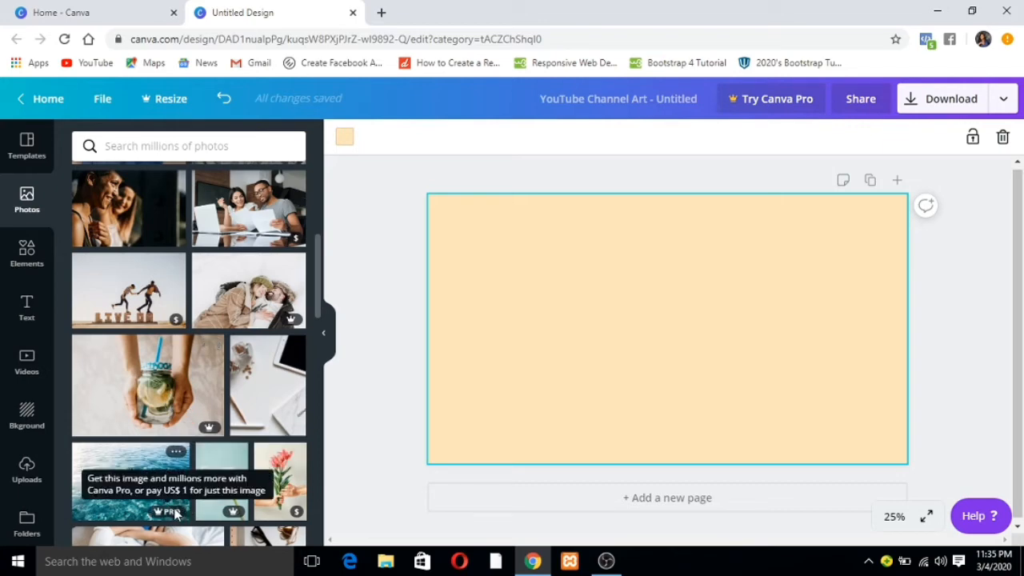
mouse_move(277, 462)
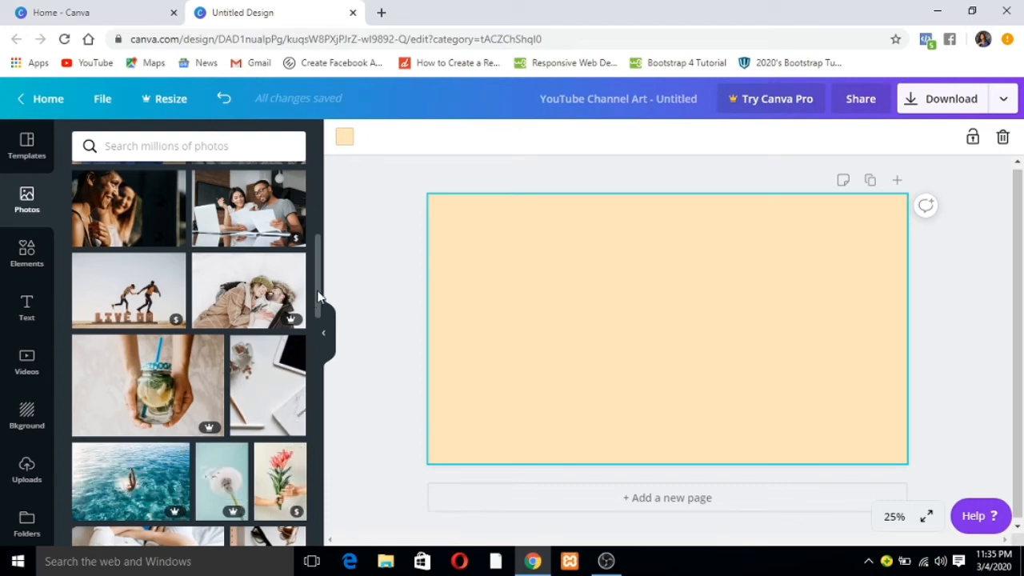
- Look through more trending photos, then search the photo library for doughnut
left_click_drag(314, 292, 325, 272)
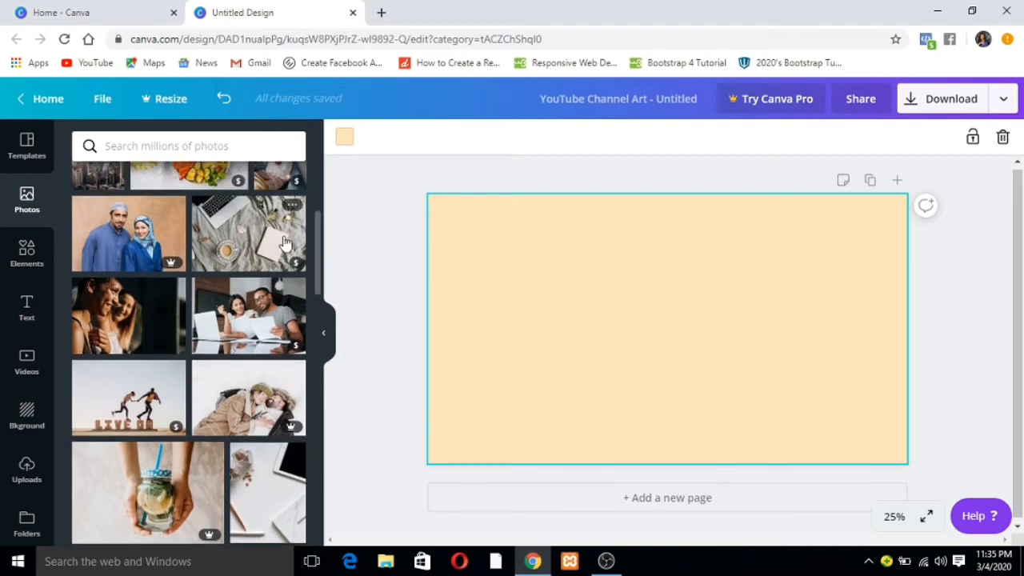
left_click_drag(318, 253, 295, 367)
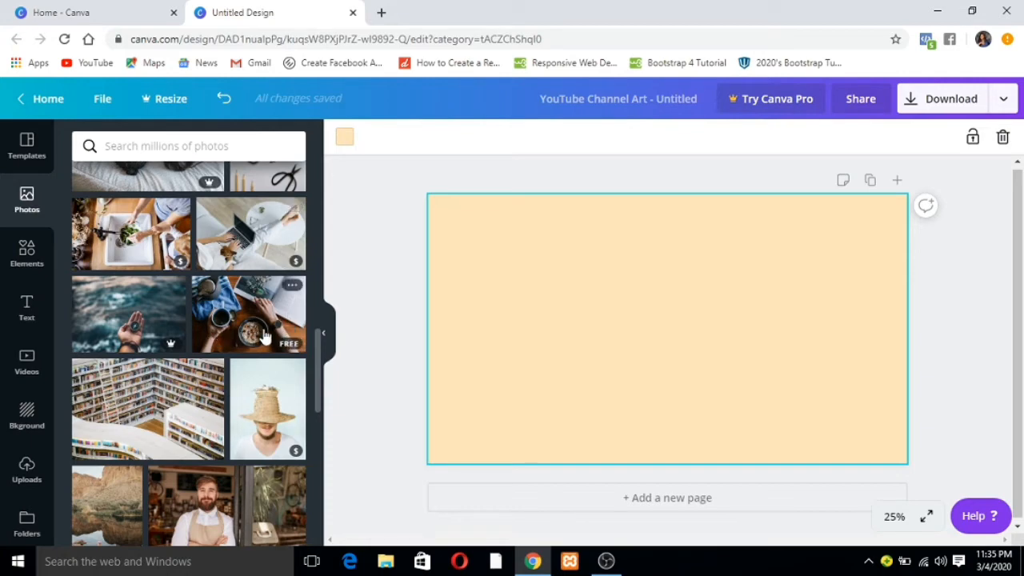
left_click(192, 151)
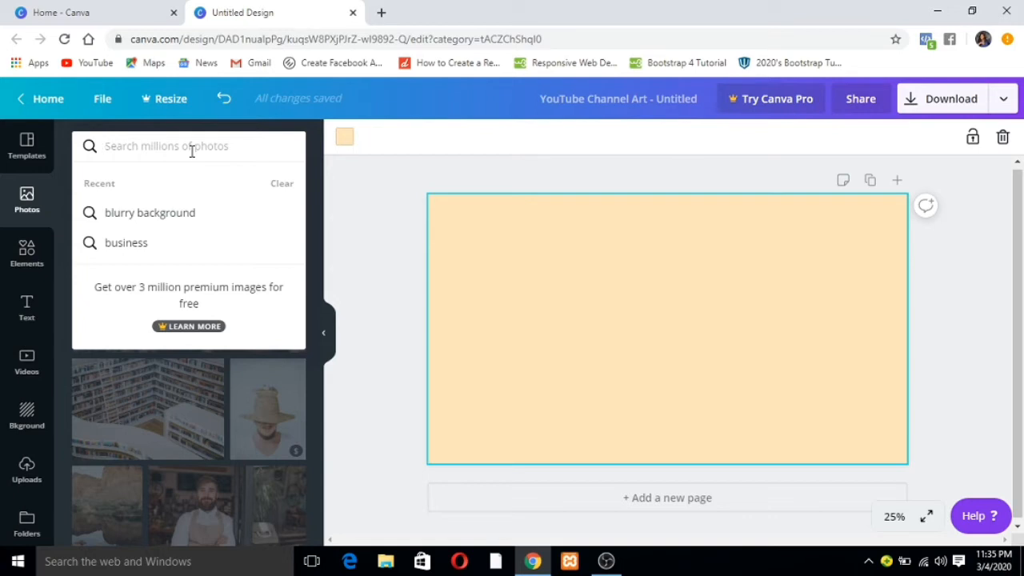
type("do")
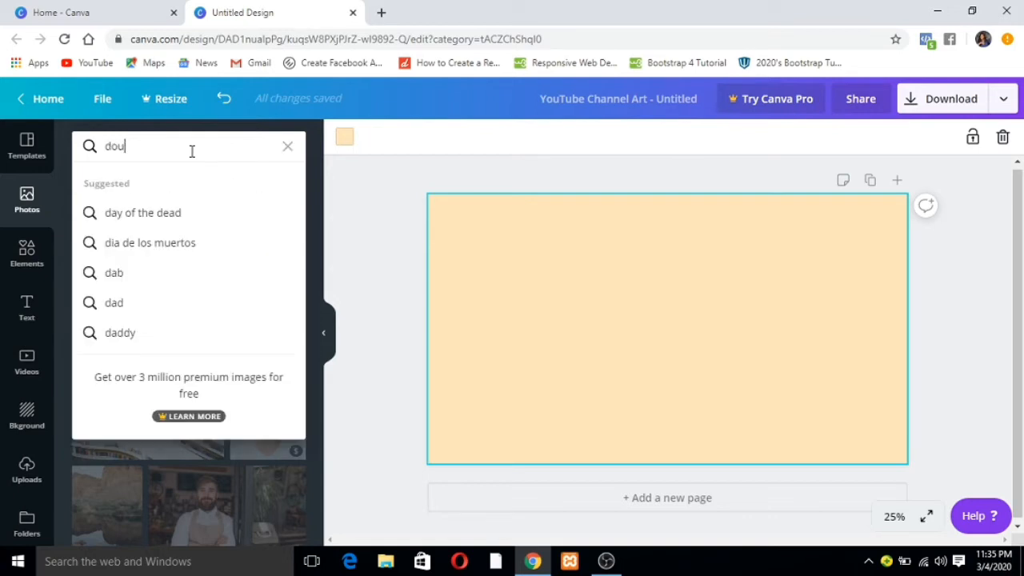
type("u")
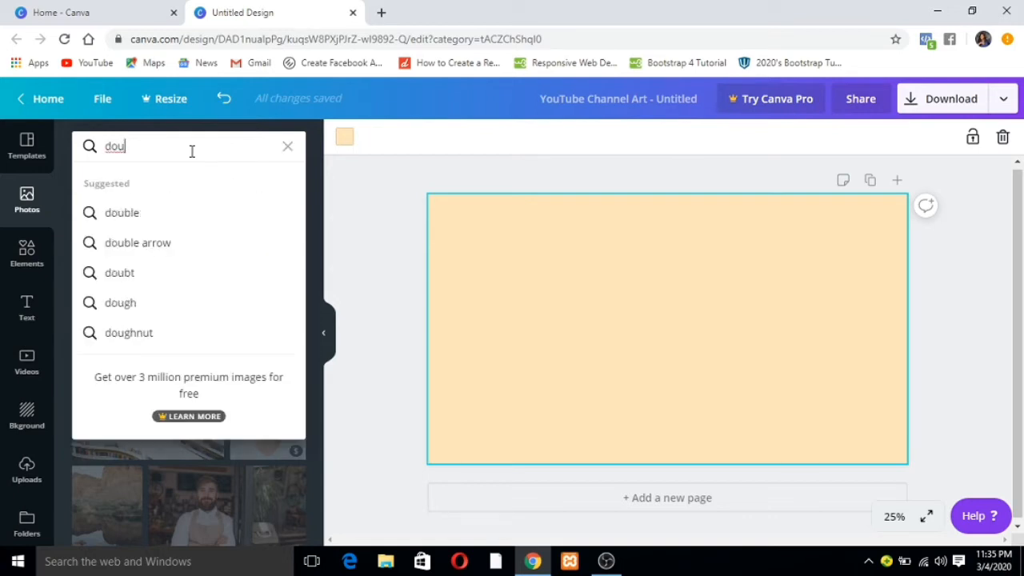
type("ghgt")
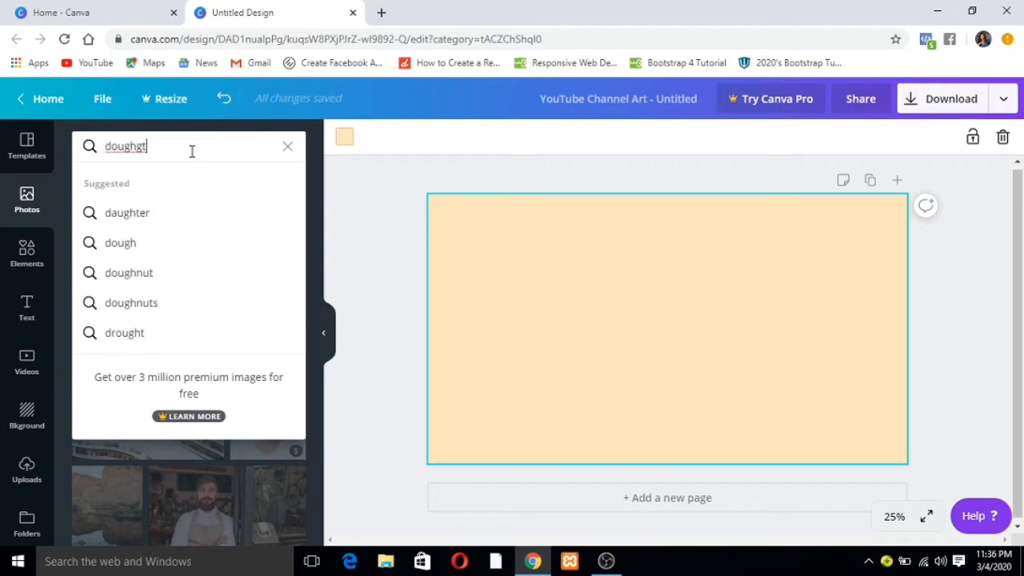
left_click(133, 272)
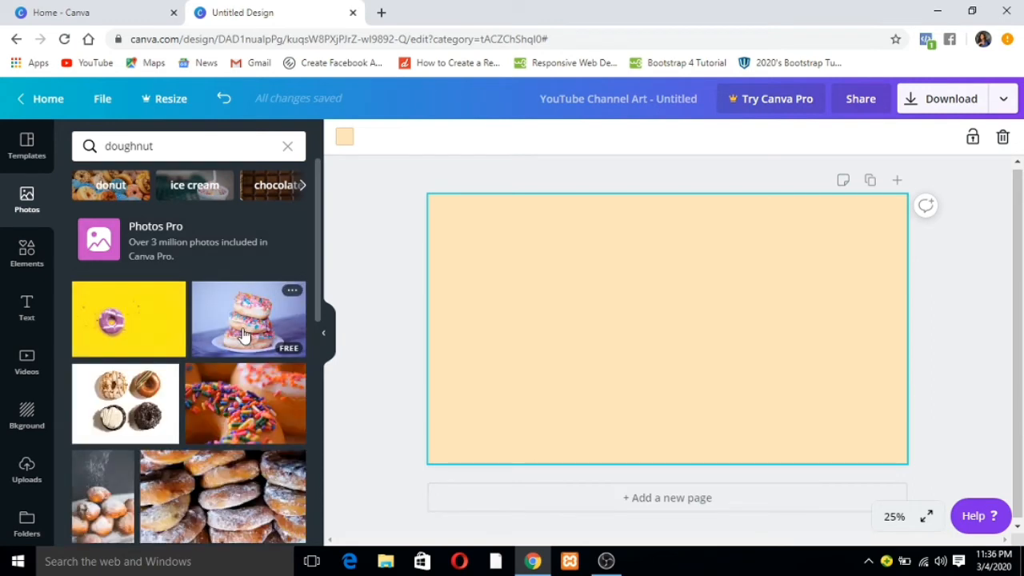
- Add the photo of piled powdered-sugar doughnuts to the page
scroll(244, 336, "down", 1)
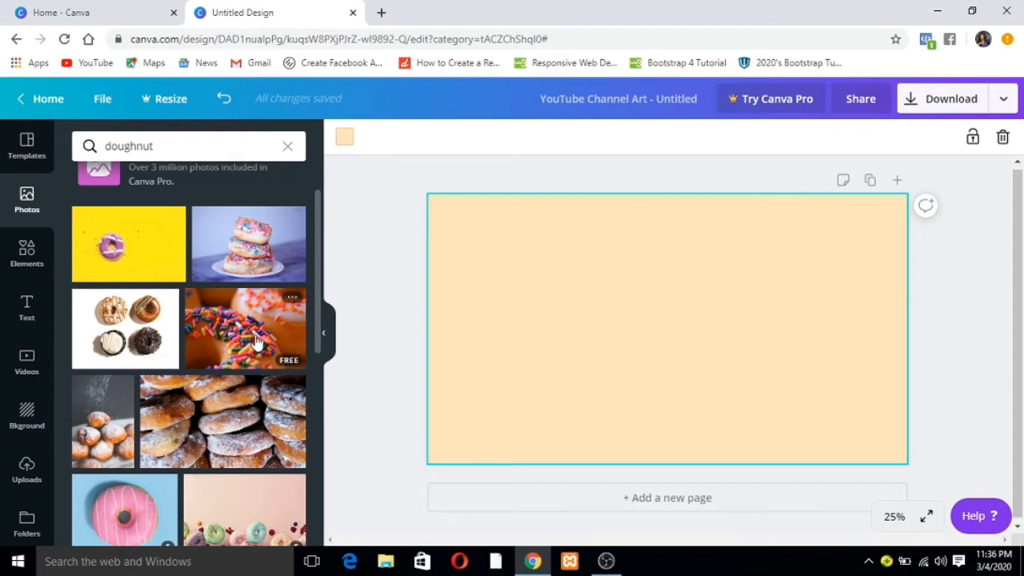
left_click(246, 446)
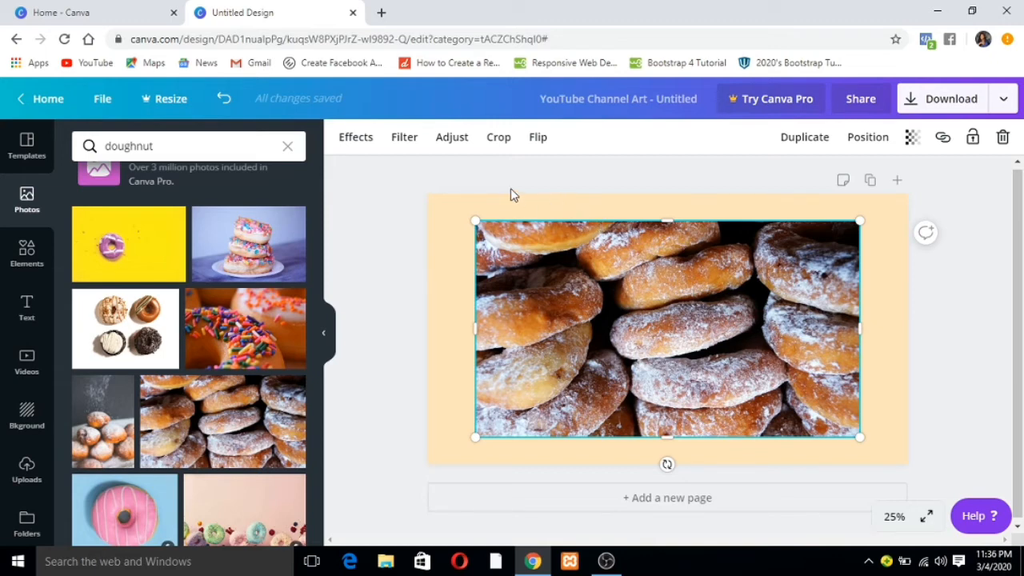
left_click(523, 206)
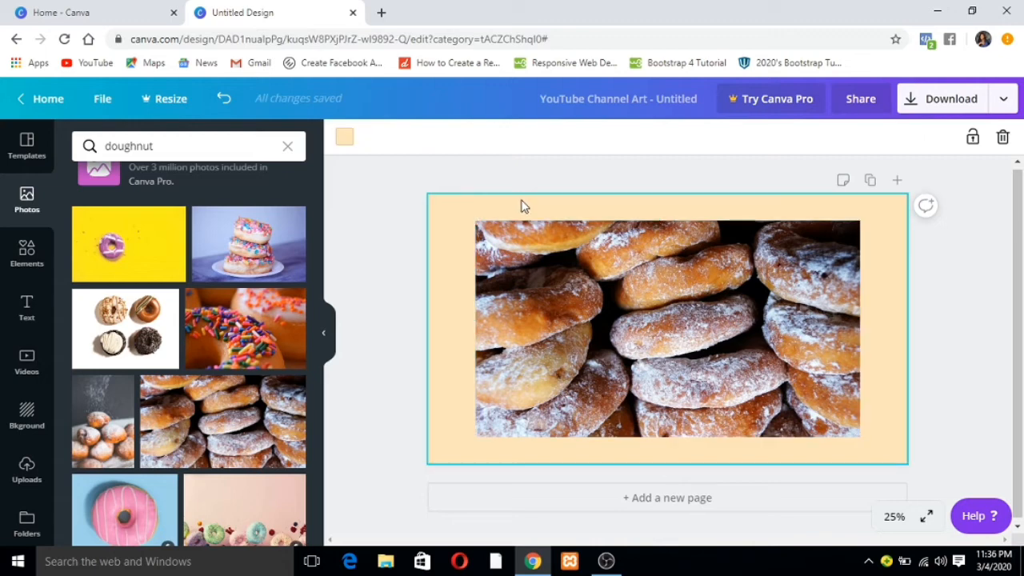
- Crop the left side off the doughnut photo and scale it down from its lower-right corner
left_click(687, 298)
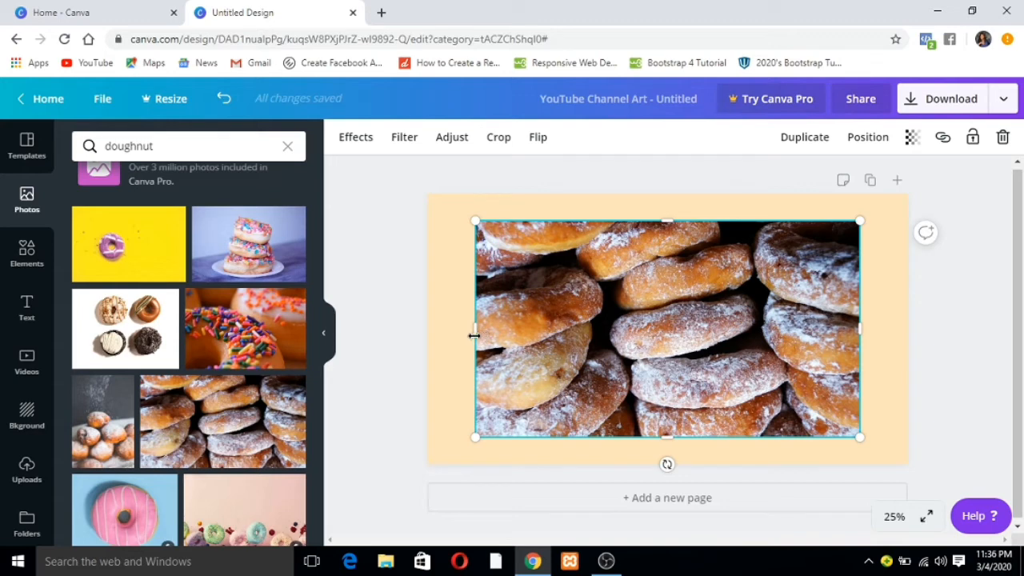
left_click_drag(477, 327, 605, 335)
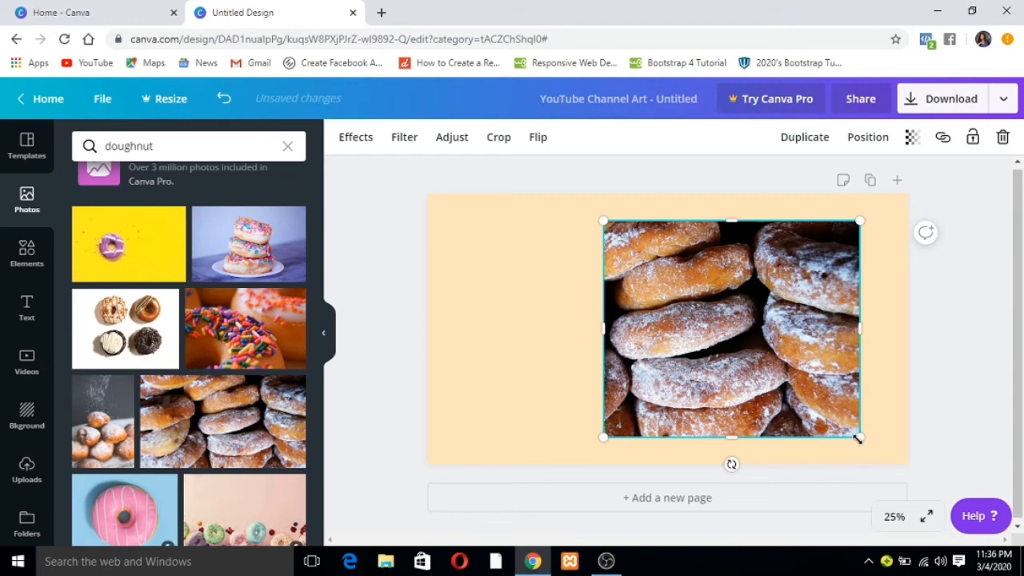
left_click_drag(852, 434, 812, 375)
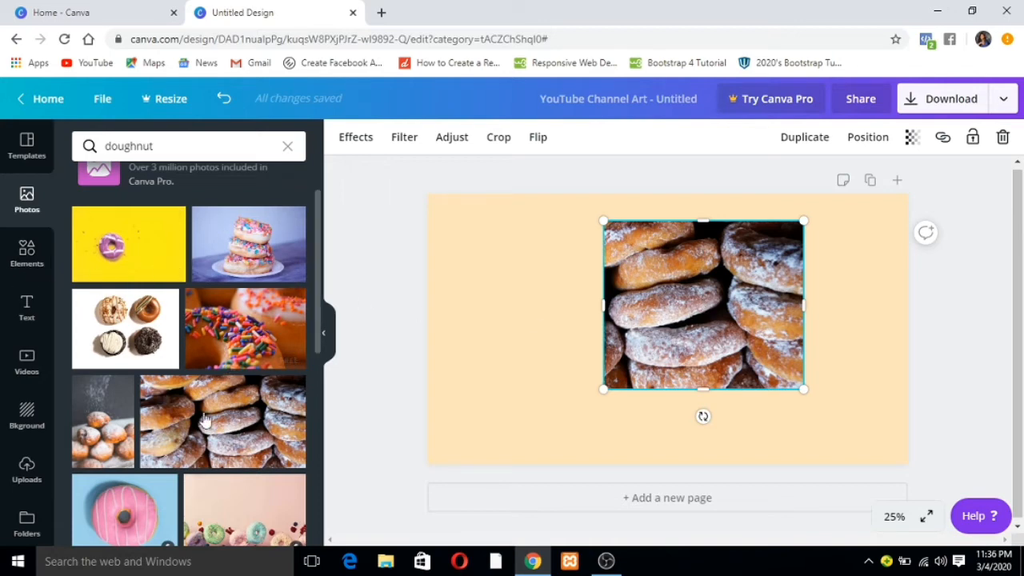
- Look over the element categories, from recently used items, grids and shapes to frames, stickers, charts, gradients and lines
left_click(19, 267)
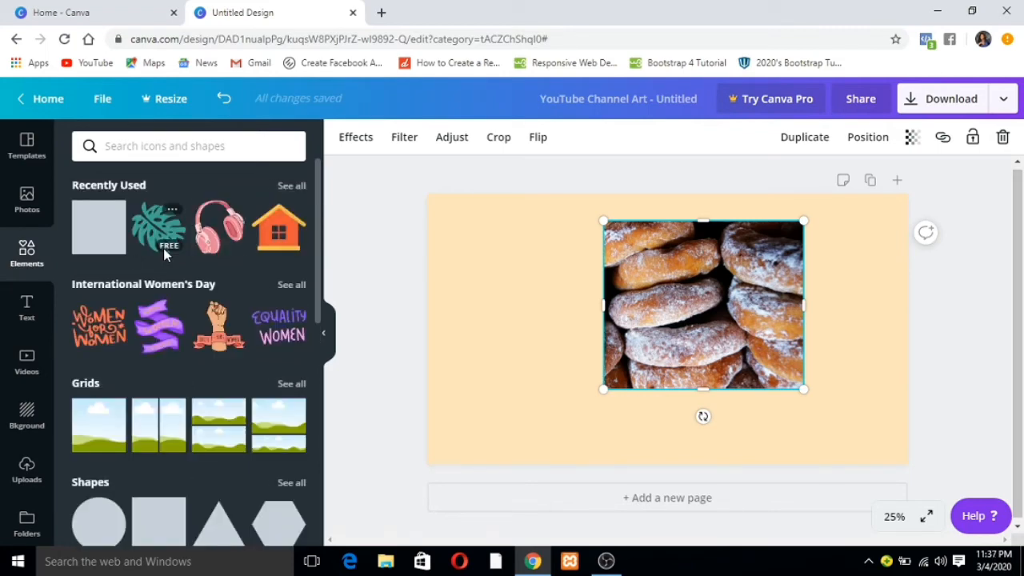
left_click_drag(318, 263, 306, 345)
scroll(306, 346, "down", 3)
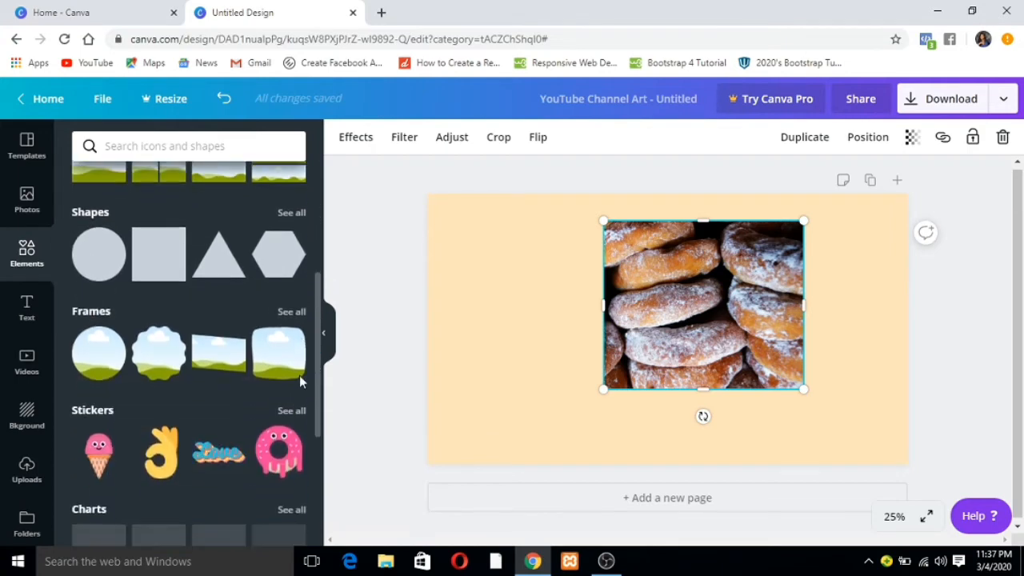
scroll(293, 434, "down", 1)
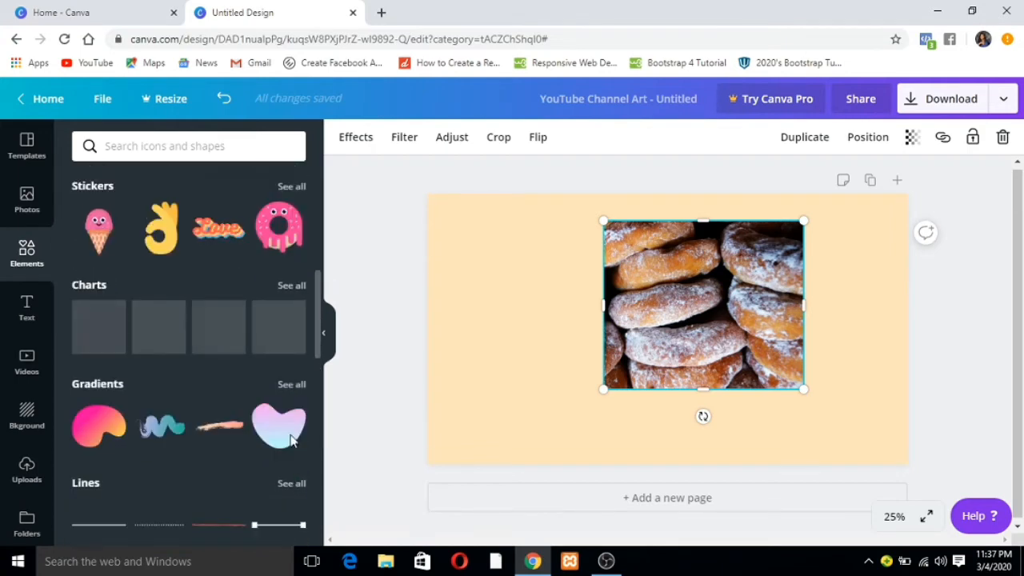
scroll(292, 440, "down", 3)
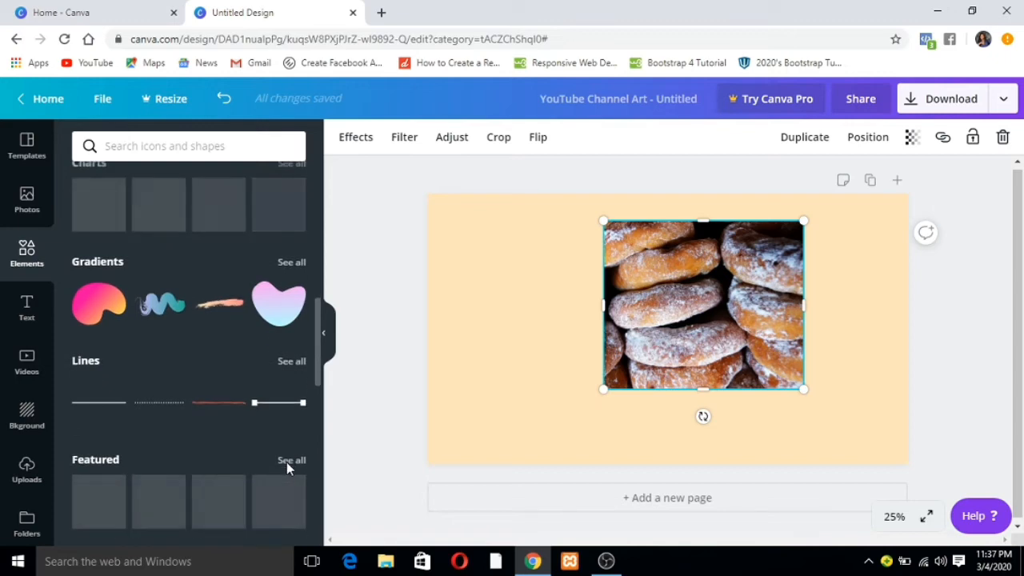
scroll(286, 488, "down", 1)
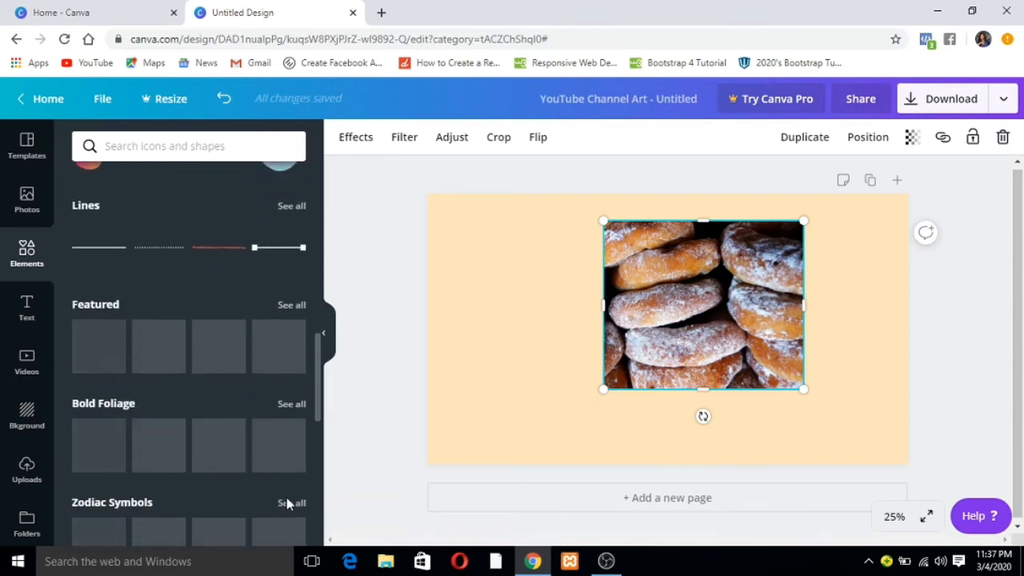
scroll(287, 497, "up", 7)
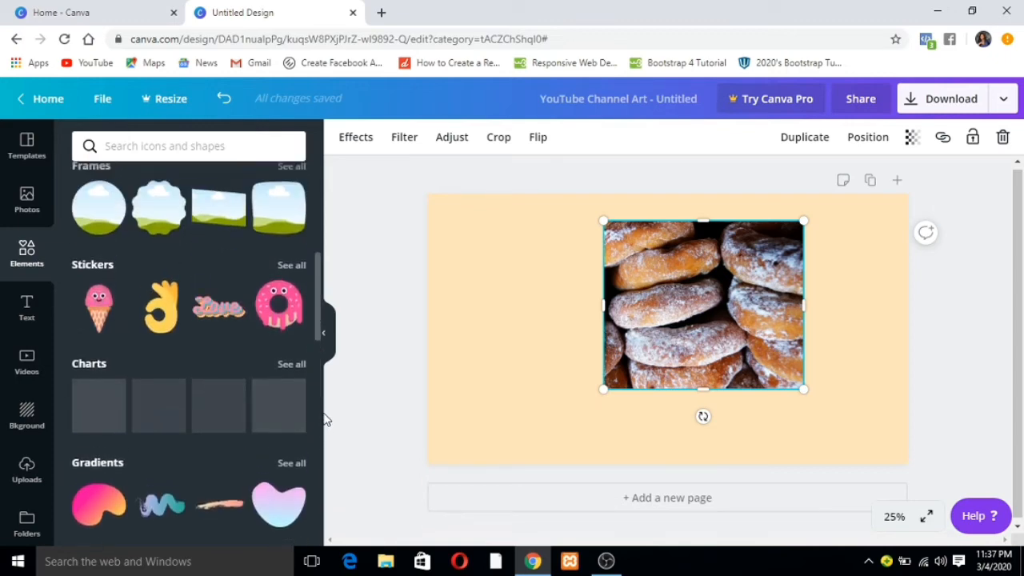
scroll(326, 384, "up", 3)
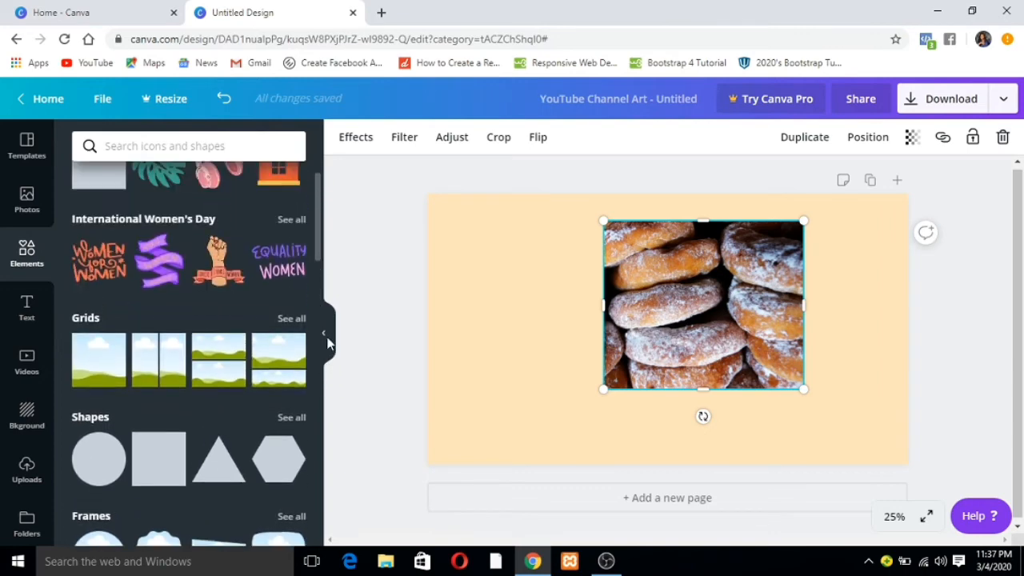
scroll(326, 349, "down", 1)
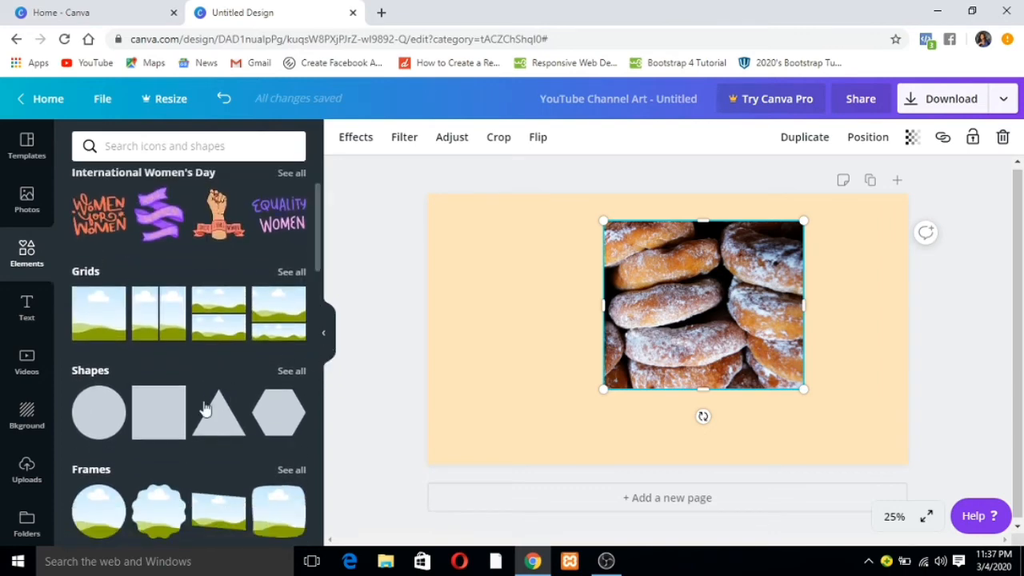
- List all the shapes and add a square and a circle to the page
left_click(292, 371)
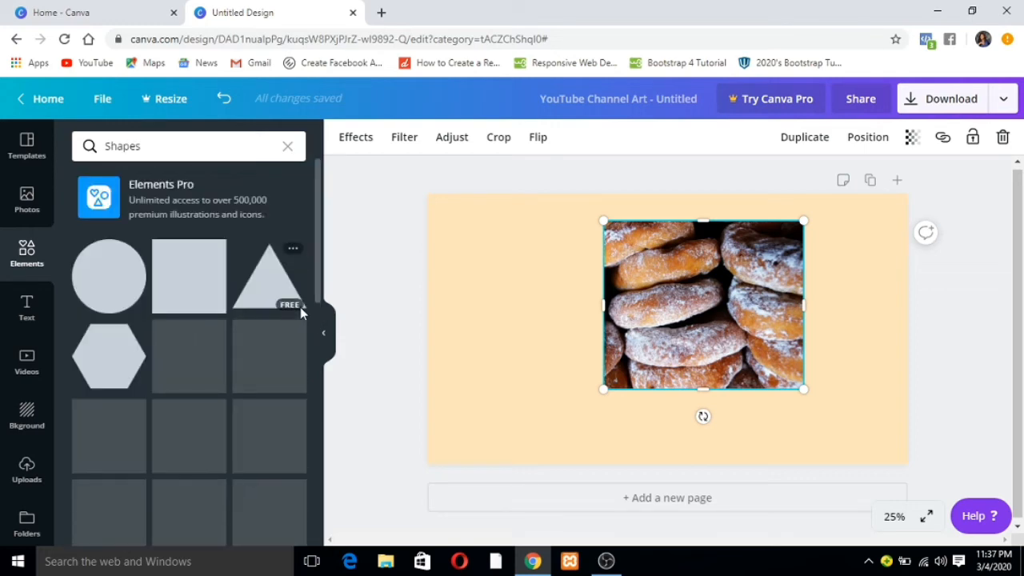
left_click(171, 287)
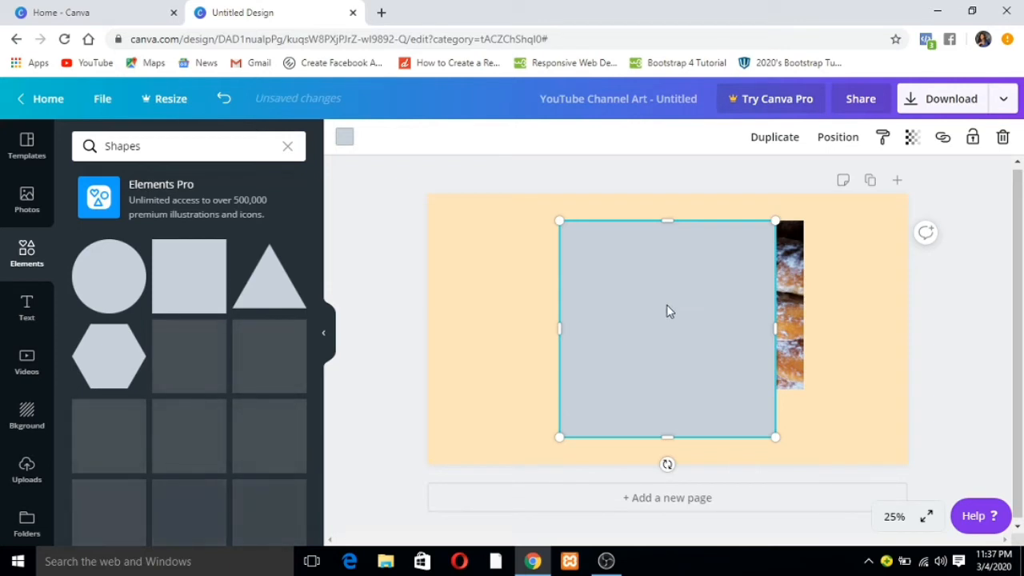
left_click(99, 294)
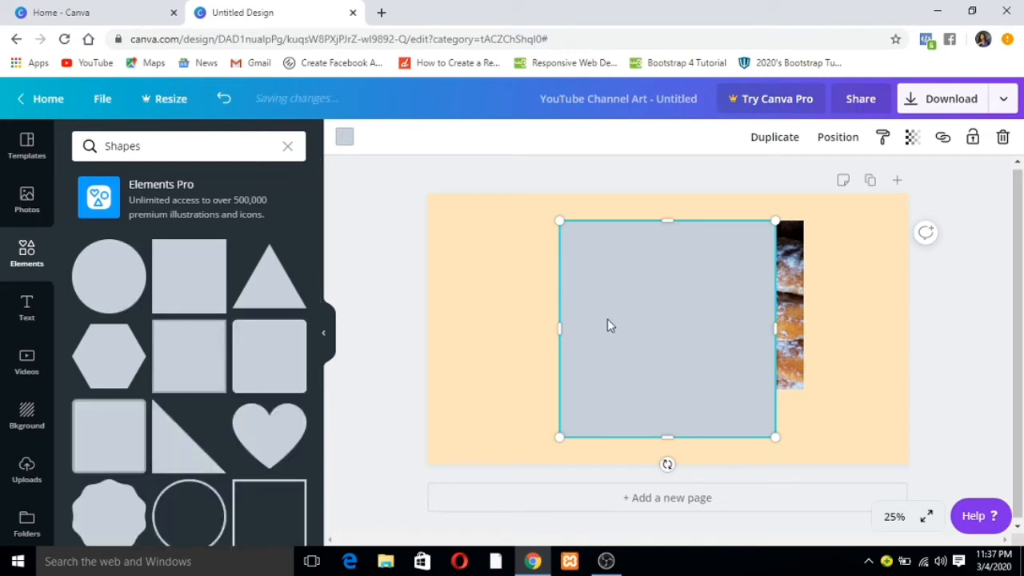
- Spread the two shapes apart, placing the circle on the page's left half and the square on its right half
left_click_drag(568, 320, 487, 315)
left_click_drag(704, 304, 809, 269)
key("Delete")
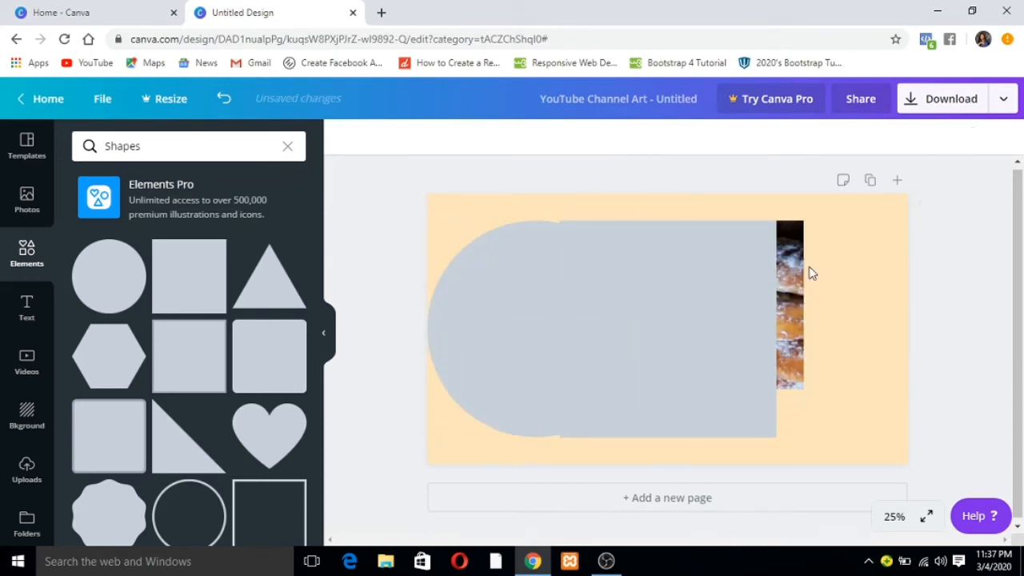
left_click(567, 315)
left_click_drag(551, 311, 538, 275)
left_click_drag(714, 279, 827, 281)
left_click_drag(565, 305, 598, 330)
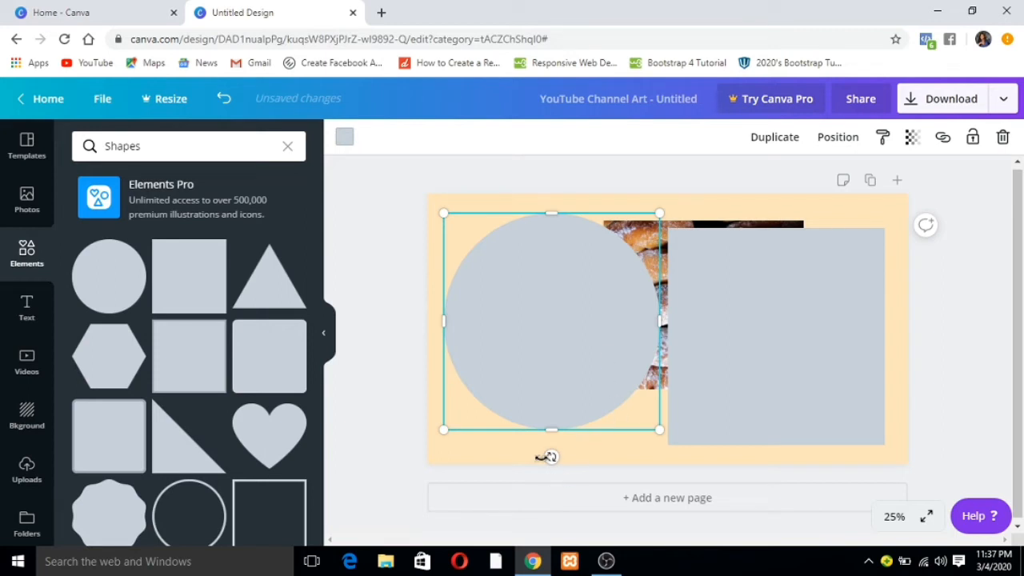
- Delete the circle and rotate the square by about 31°
mouse_move(547, 456)
left_mouse_down()
mouse_move(499, 428)
mouse_move(550, 443)
left_mouse_up()
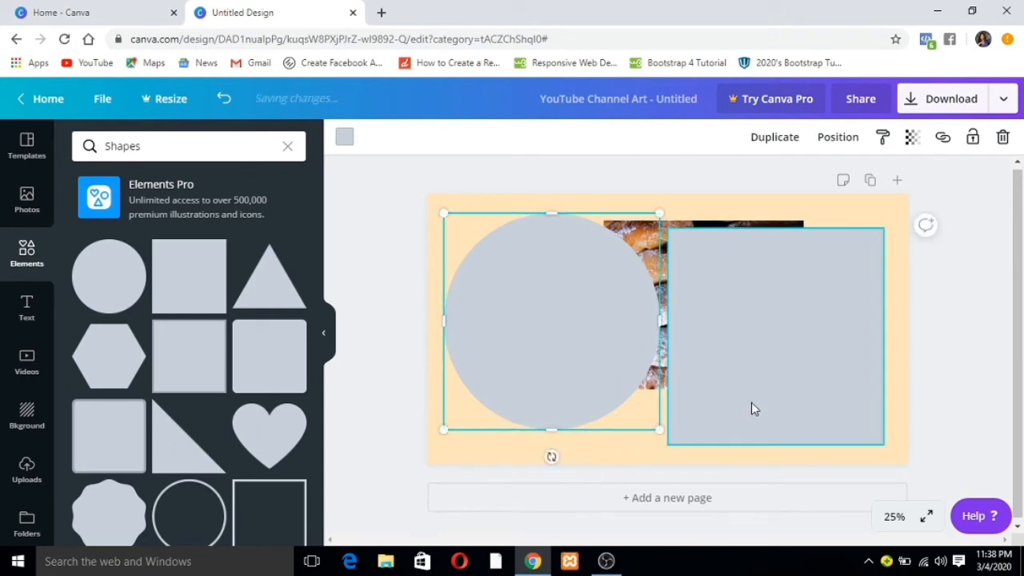
key("Delete")
left_click(765, 361)
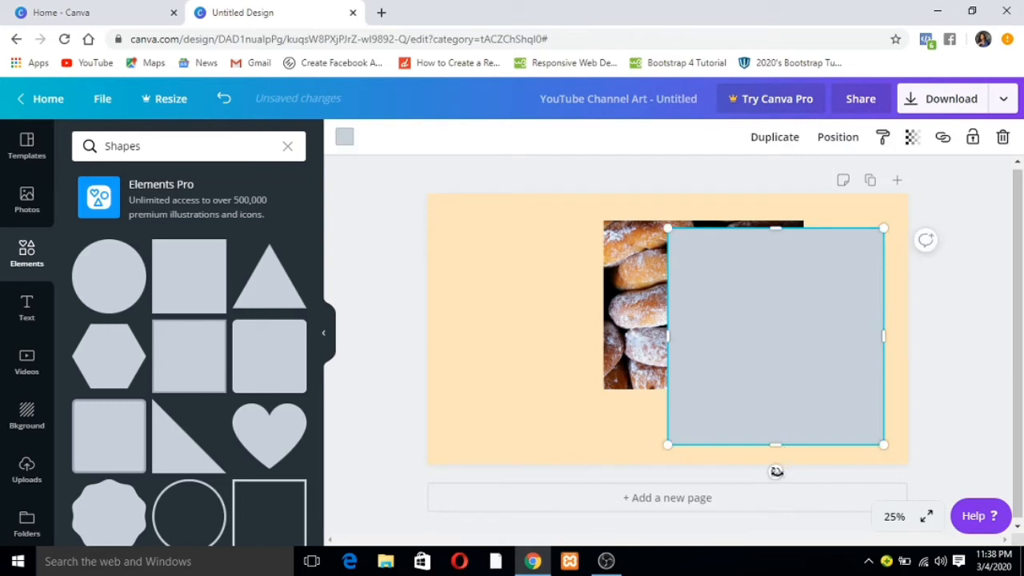
left_click_drag(775, 471, 708, 450)
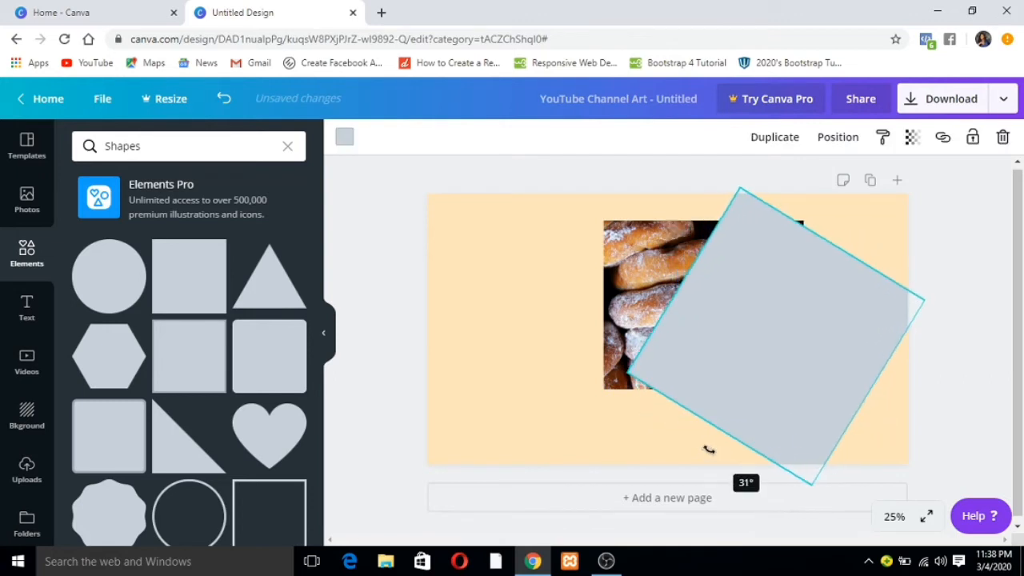
- Move the rotated square partly off the page's upper-left corner and recolour it the dark violet-blue from the default colours
left_click_drag(751, 359, 377, 242)
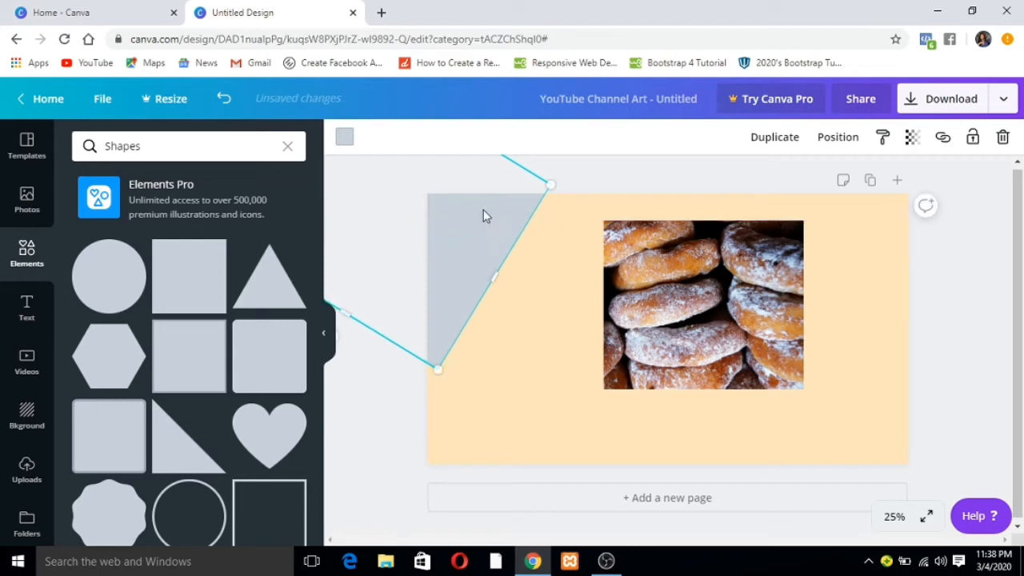
left_click(345, 140)
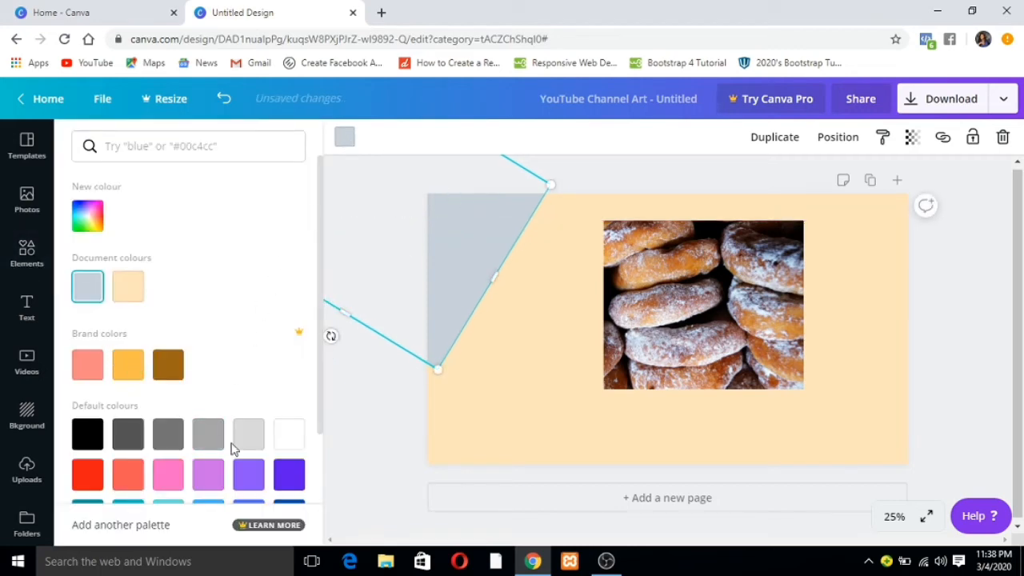
left_click(289, 475)
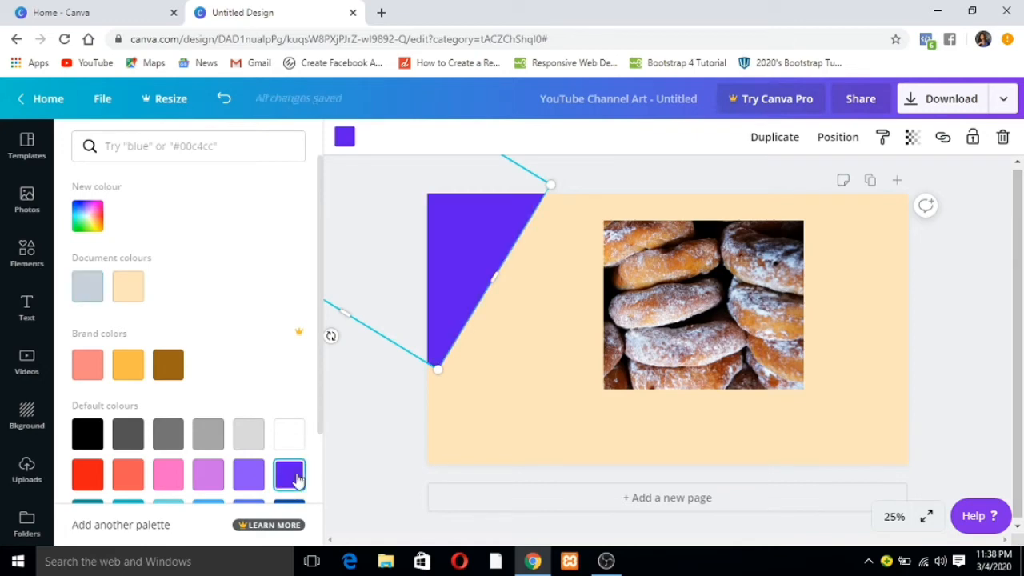
left_click(616, 184)
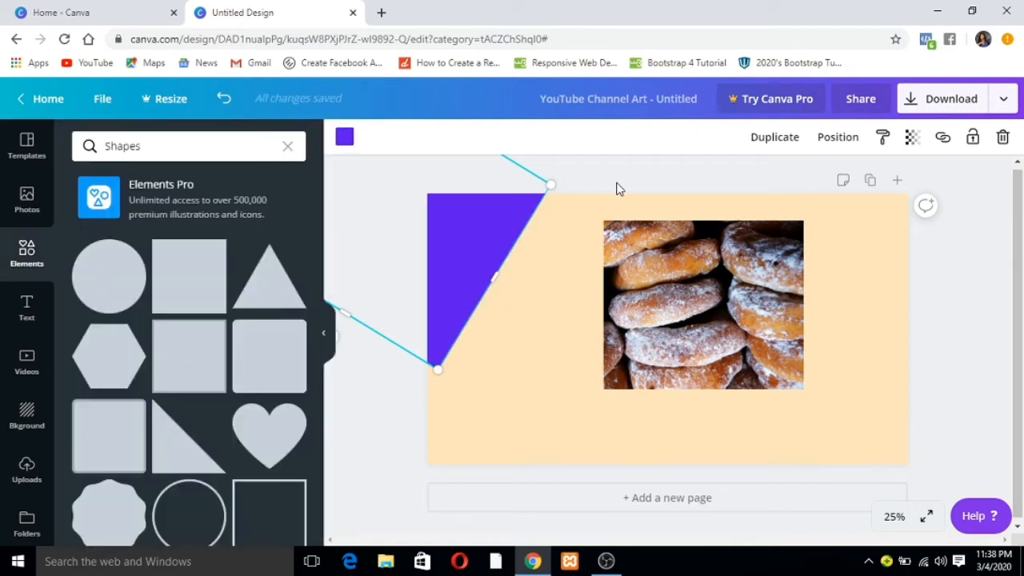
left_click(619, 180)
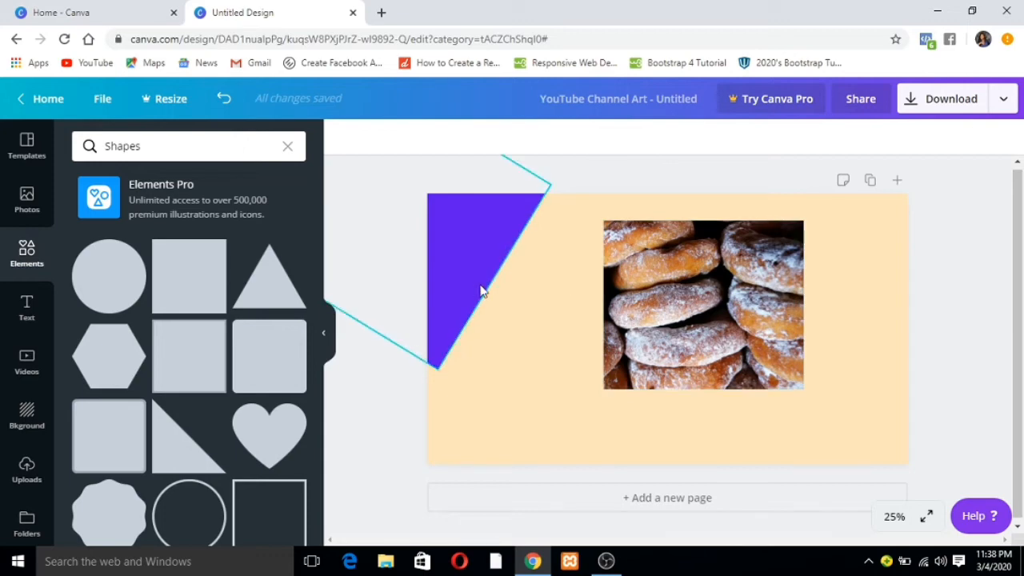
left_click_drag(480, 292, 469, 288)
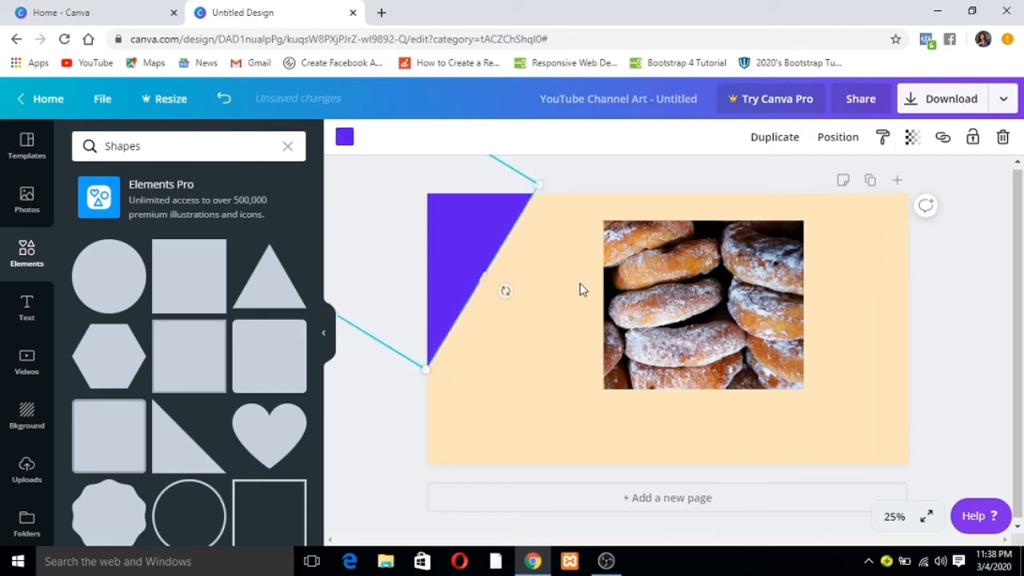
- Add a heading text box to the page and enlarge it to about font size 71.5
left_click(665, 190)
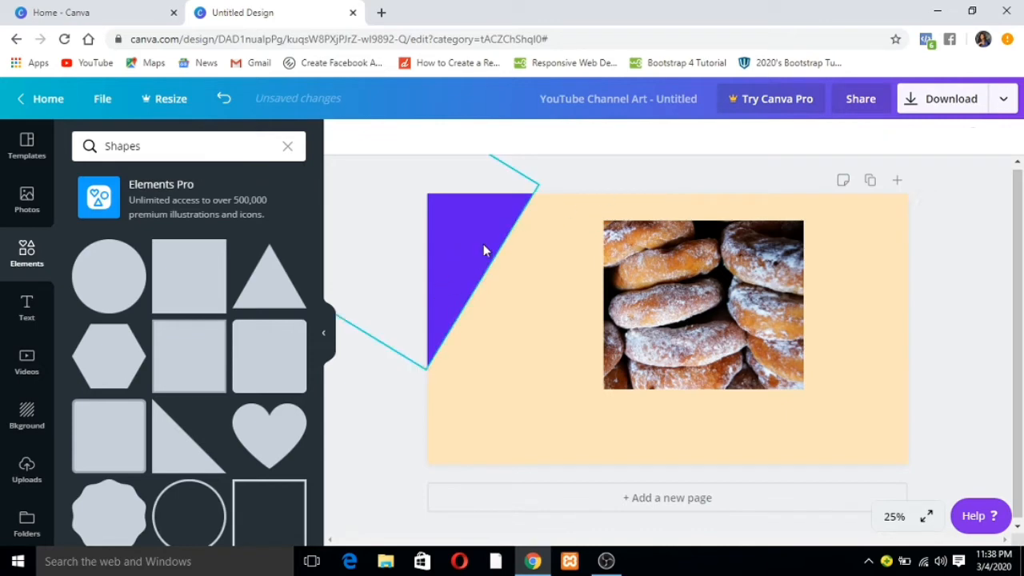
left_click(593, 427)
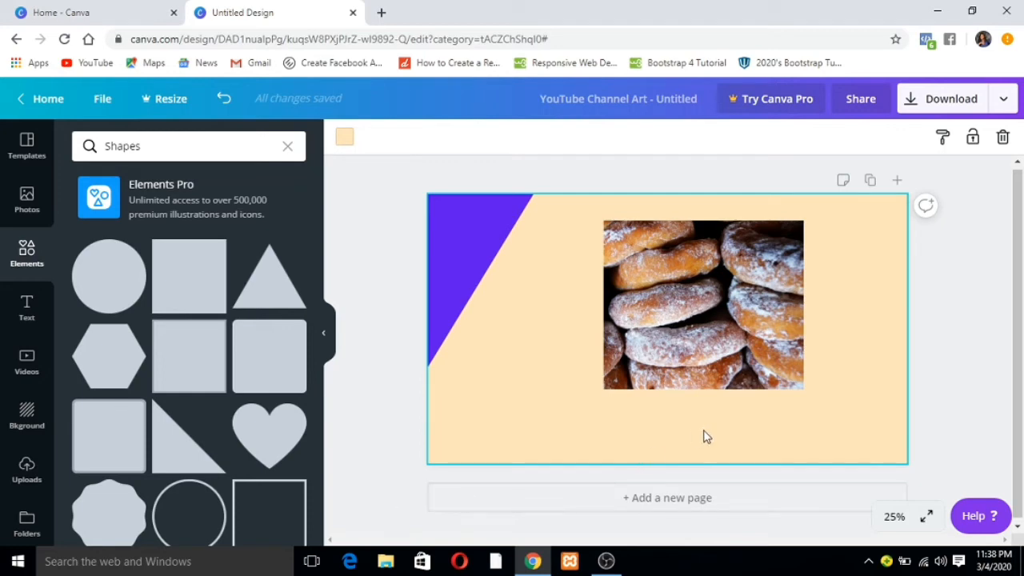
left_click(28, 316)
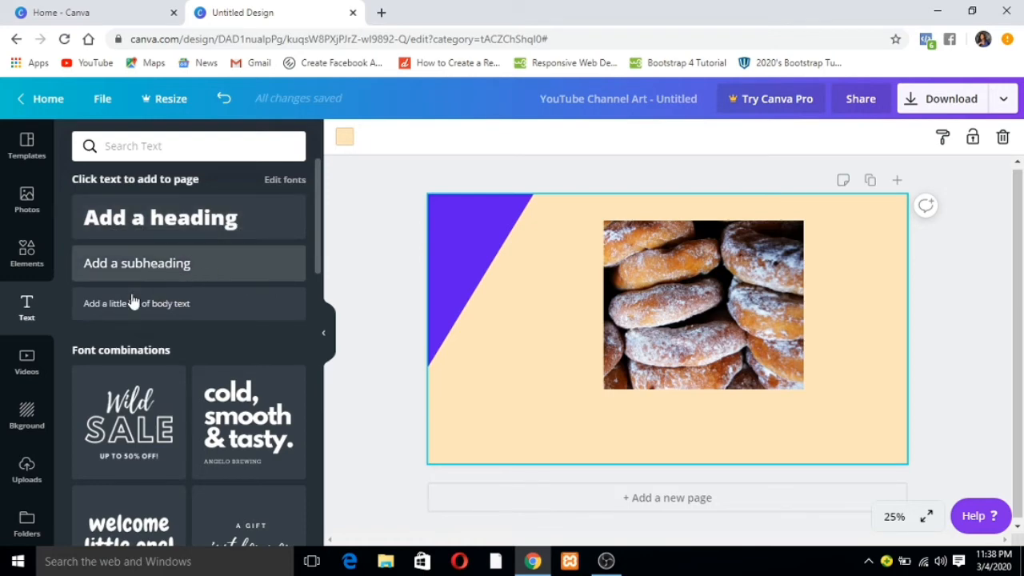
left_click(199, 229)
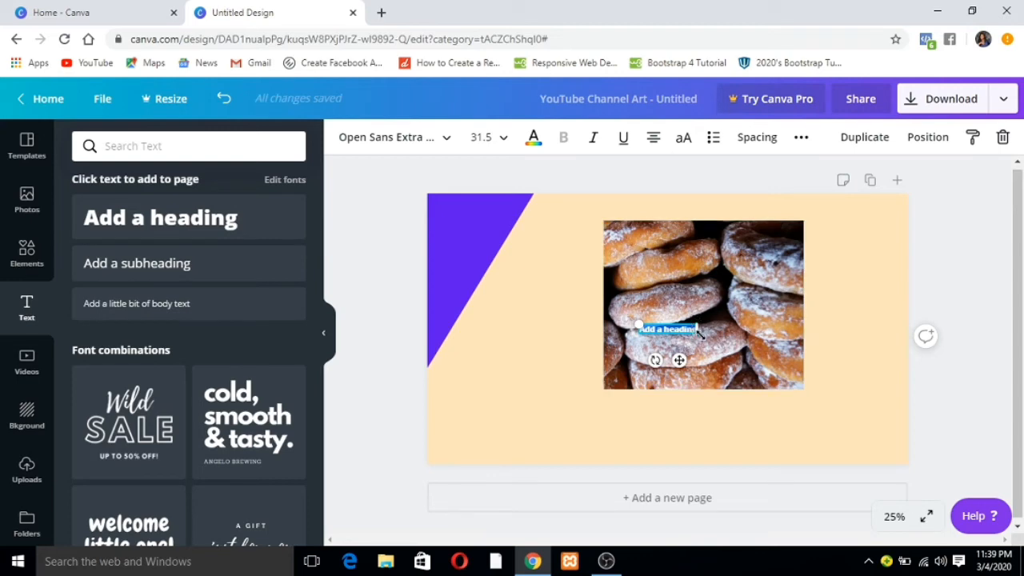
left_click_drag(698, 335, 770, 345)
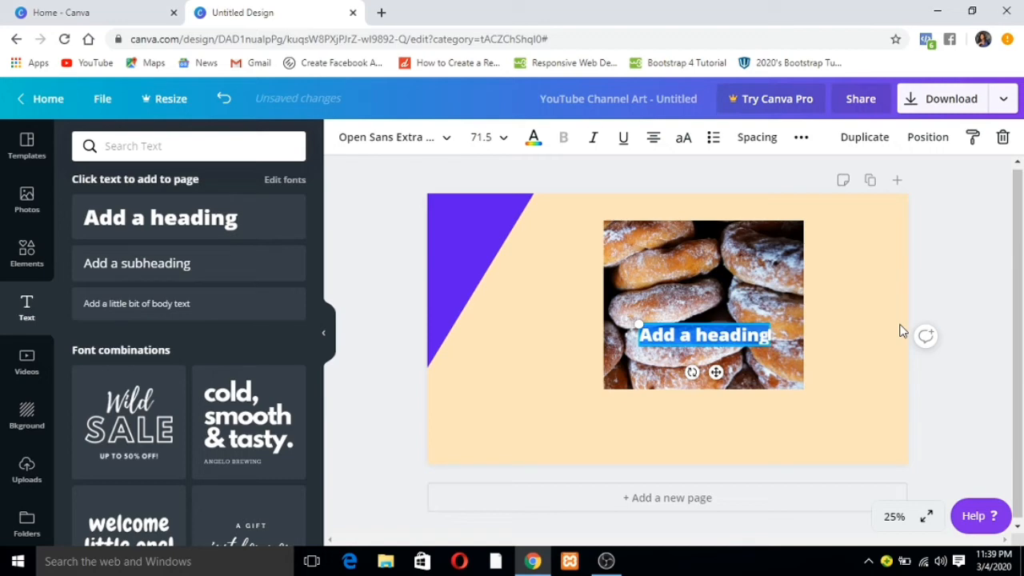
- Replace the heading's placeholder text with "Mike's Bakery"
type("Mk")
key("BackSpace")
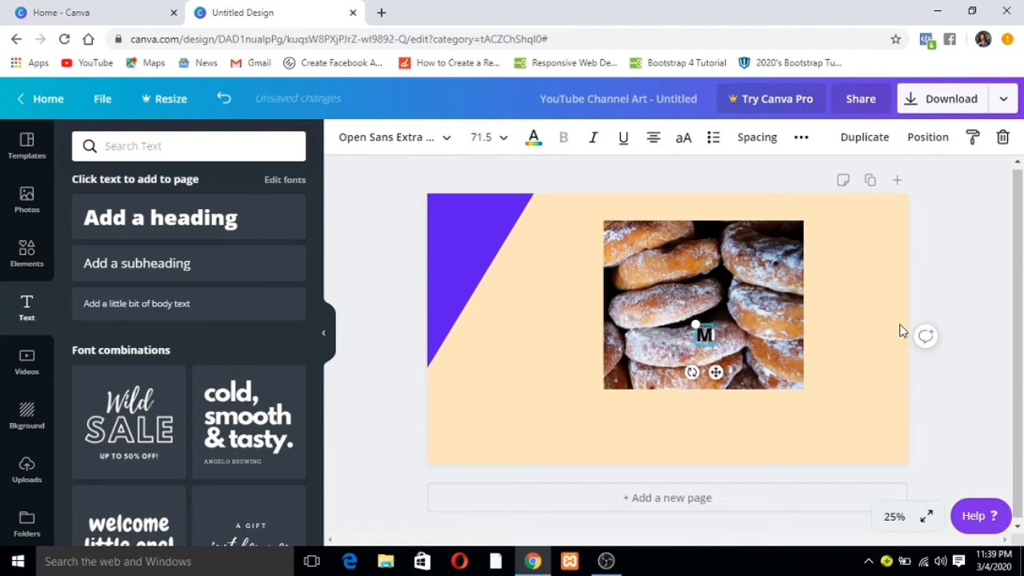
type("ike's")
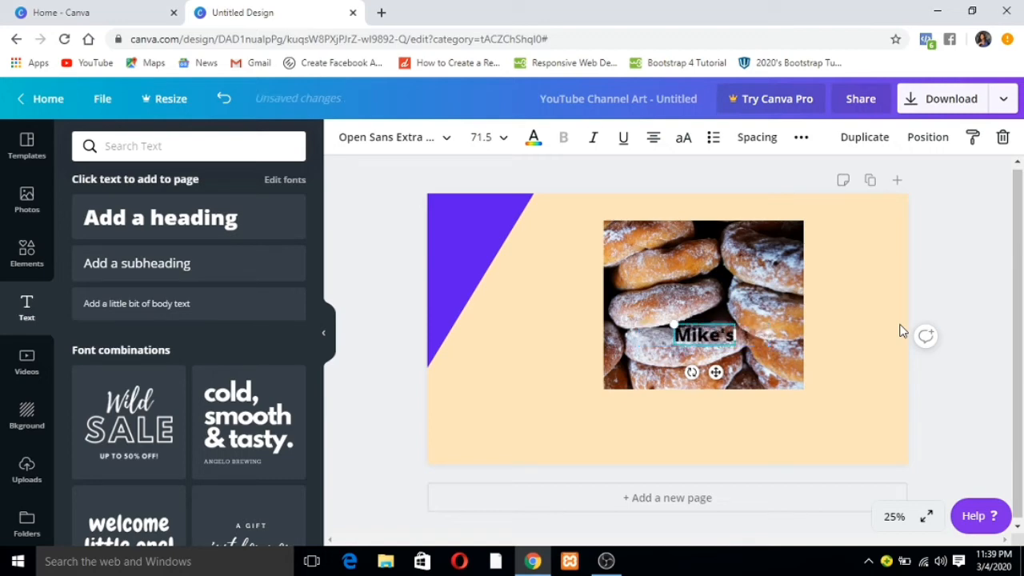
type(" B")
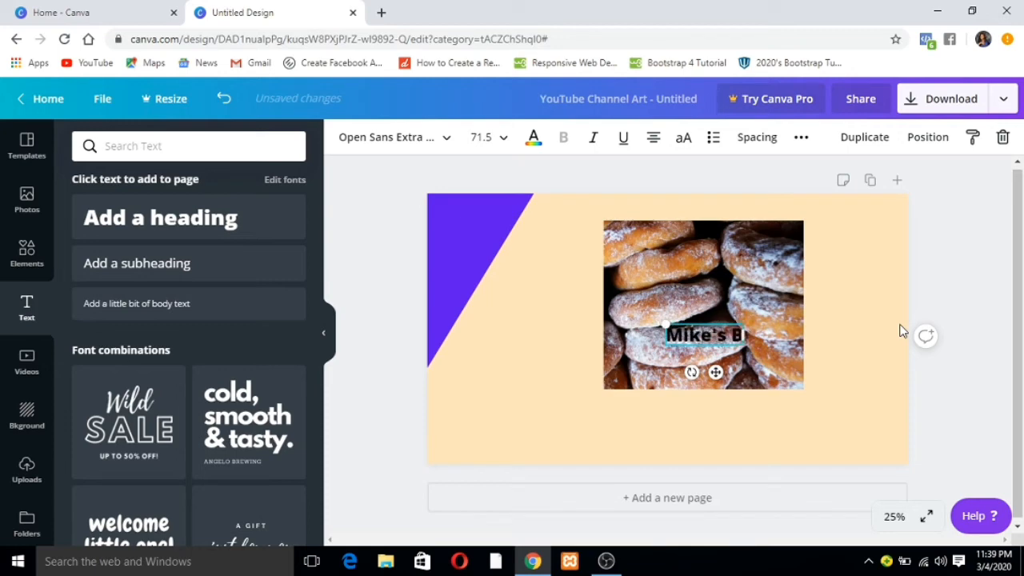
type("akery")
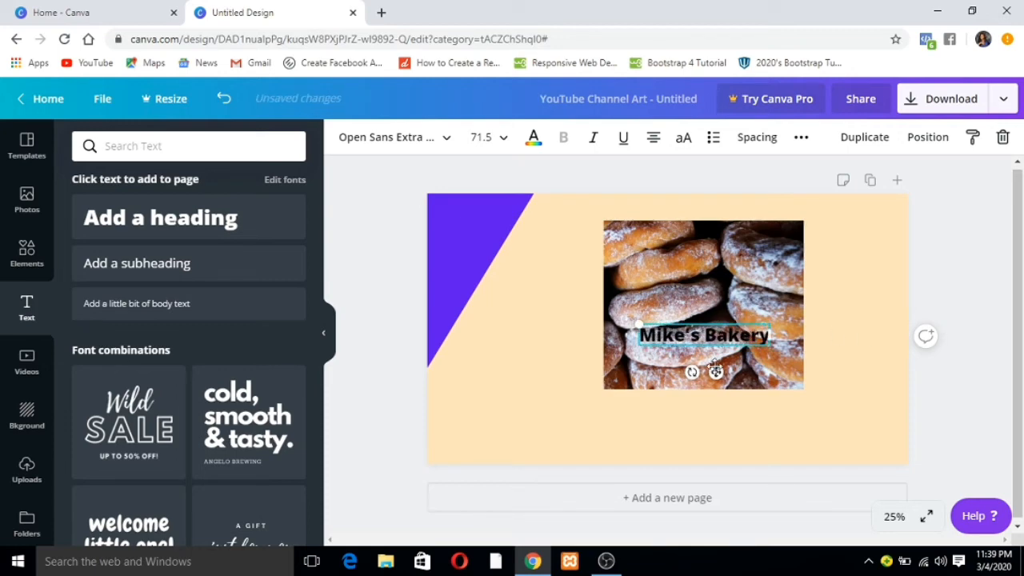
- Move the heading above the doughnut photo and shift the photo down and slightly left to leave space between them
left_click_drag(715, 371, 715, 247)
left_click(734, 302)
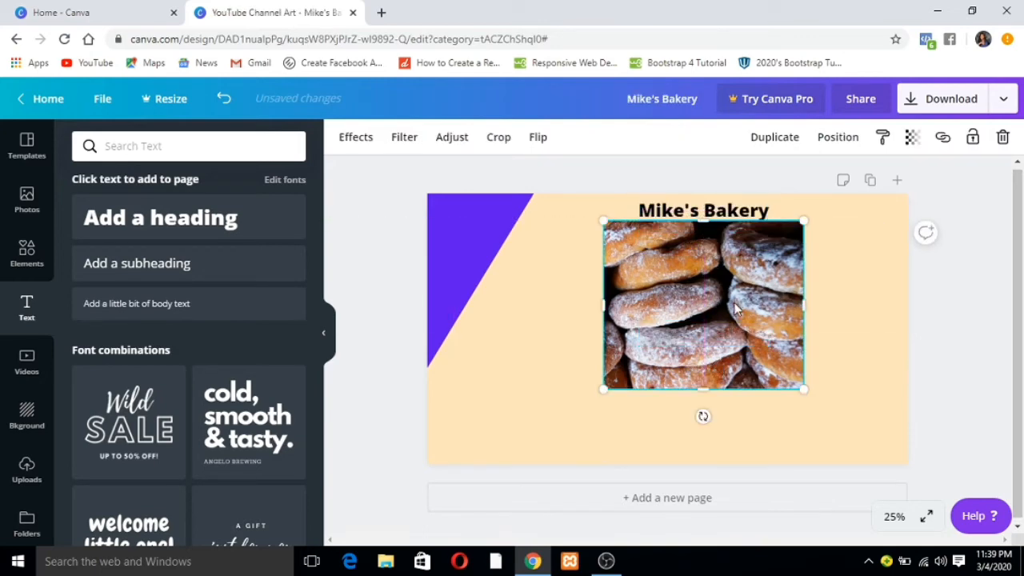
left_click_drag(734, 303, 710, 345)
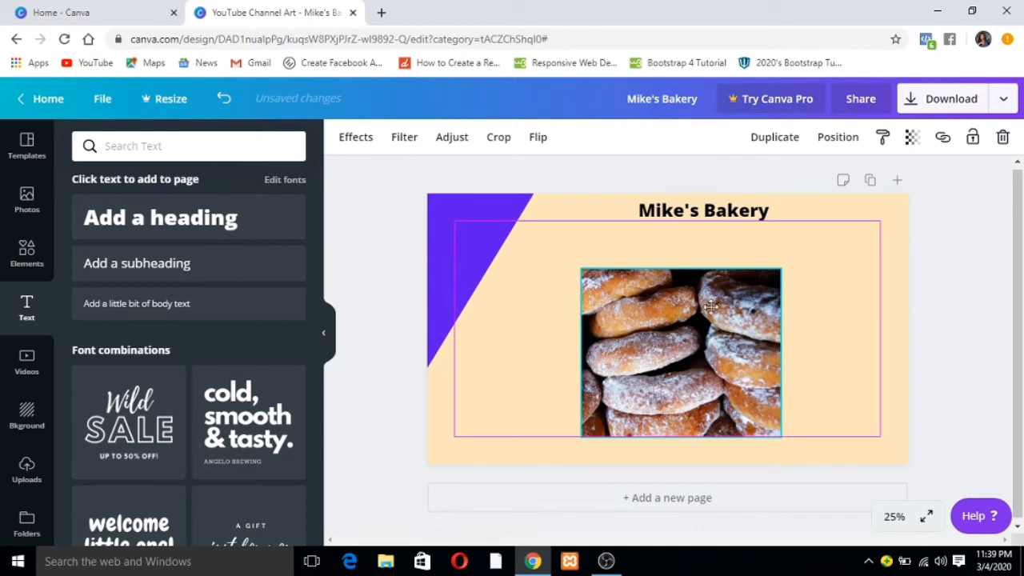
left_click_drag(725, 205, 712, 226)
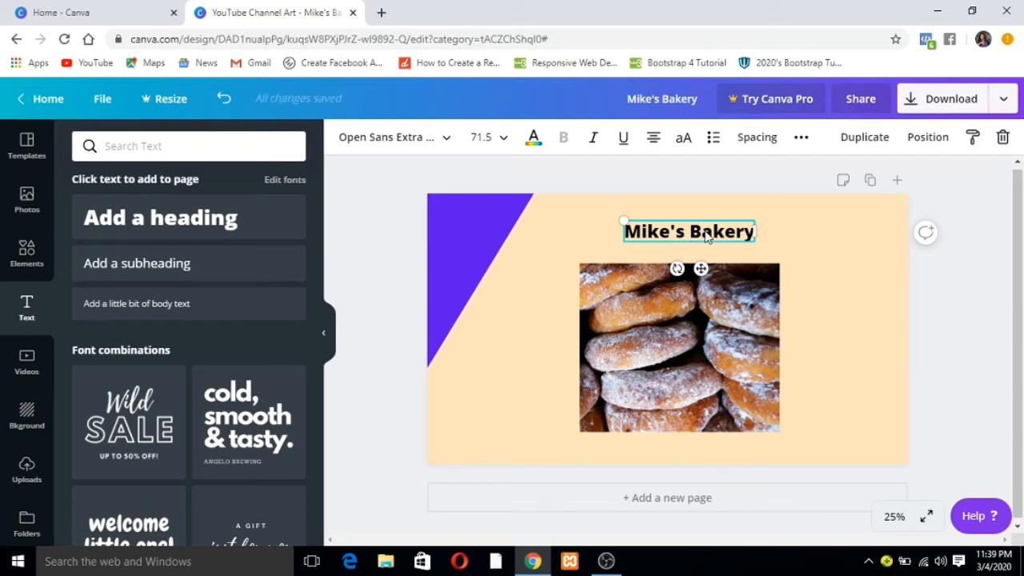
- Try the heading at font sizes 96 and 104 and align its left edge with the photo's
left_click(496, 140)
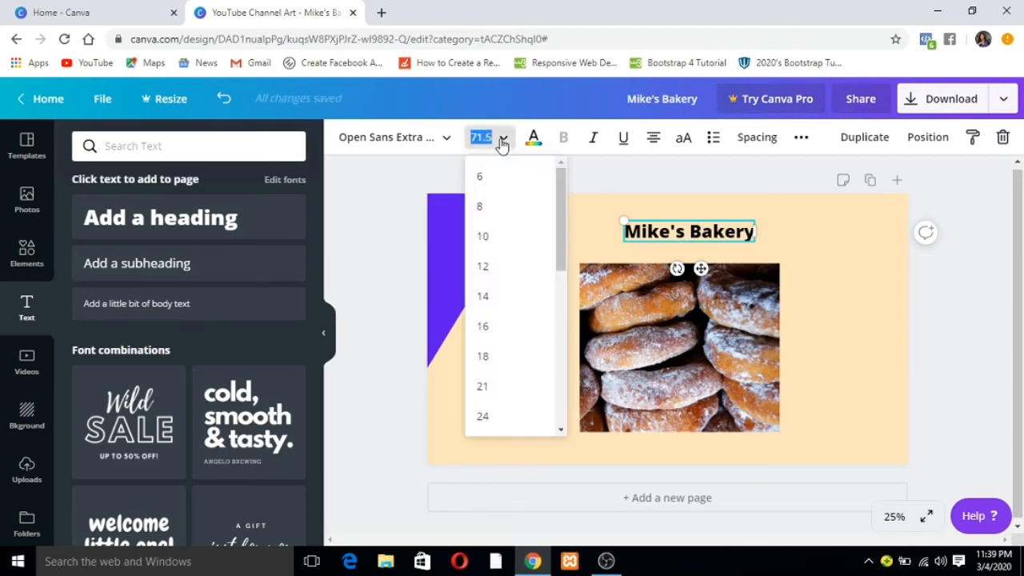
left_click_drag(560, 245, 547, 412)
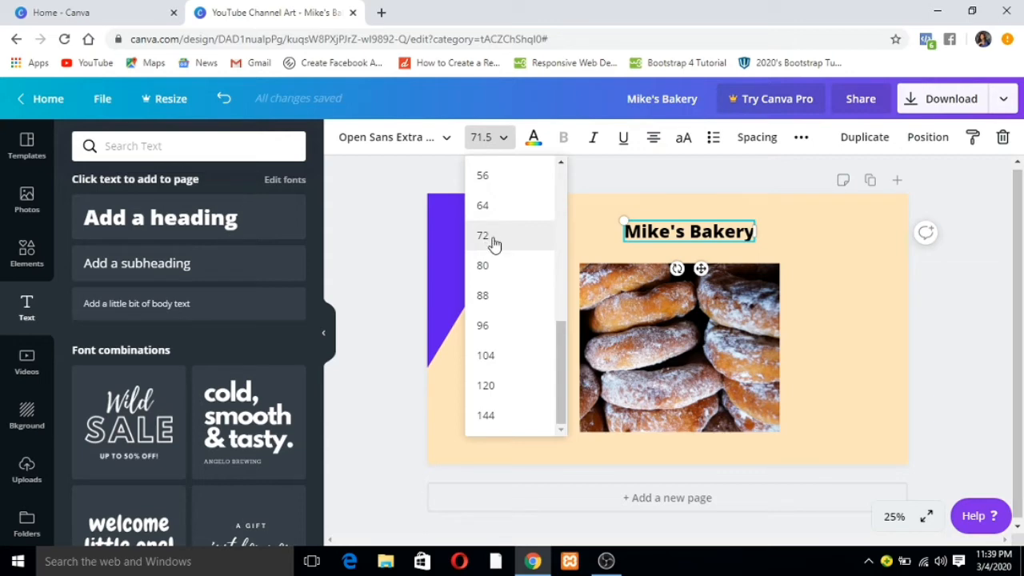
left_click(484, 326)
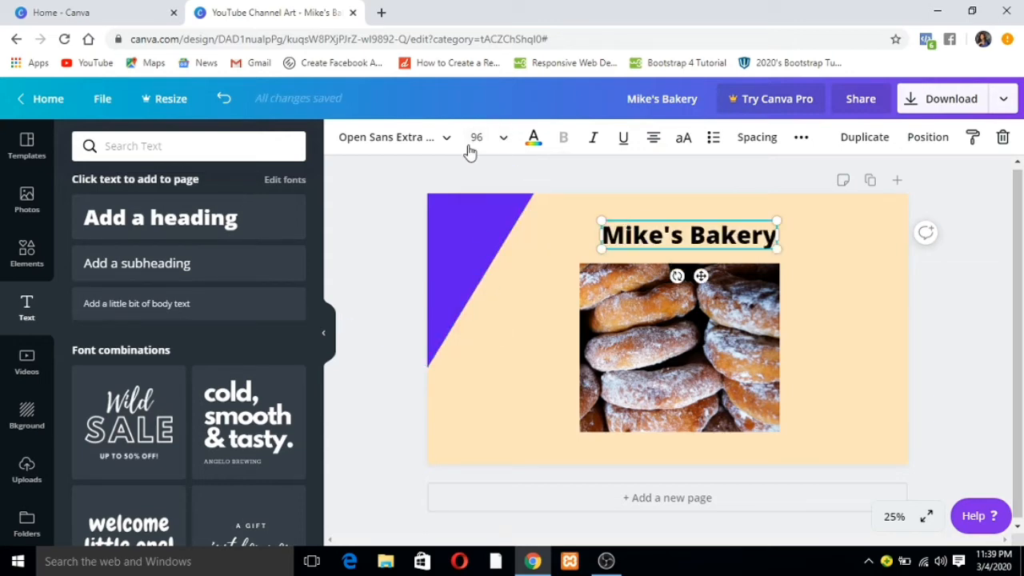
left_click(497, 140)
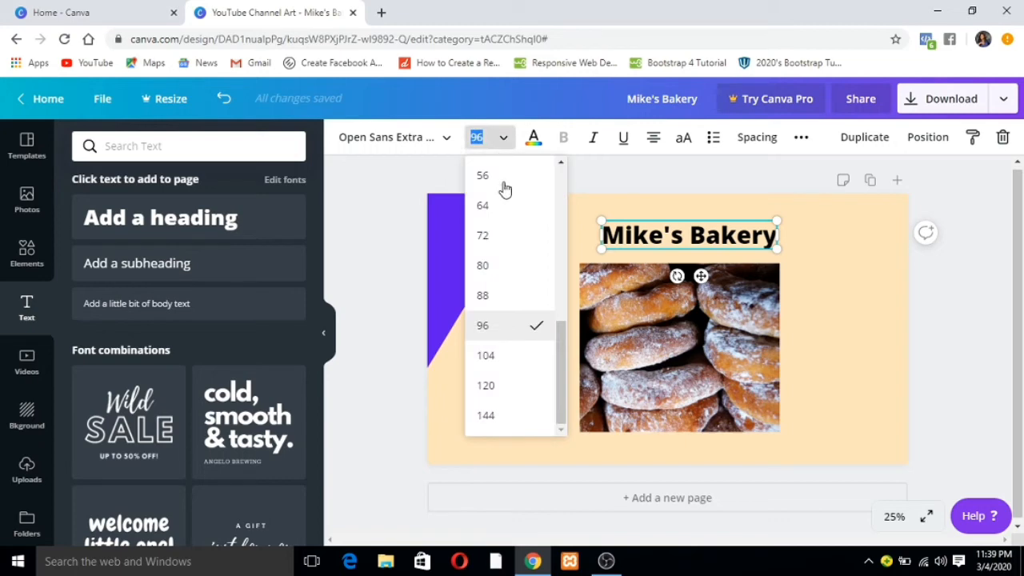
left_click(488, 356)
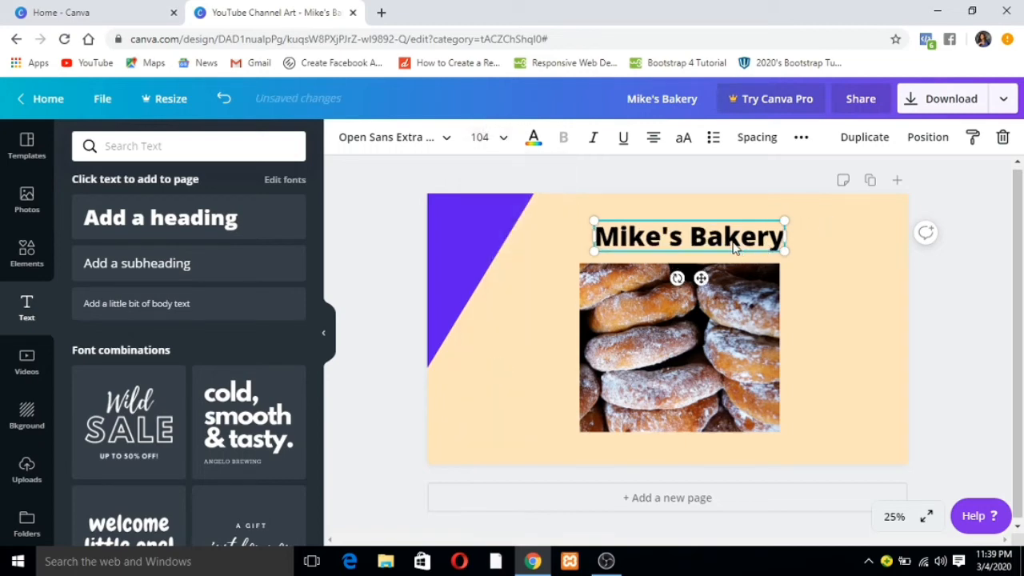
left_click_drag(729, 244, 714, 242)
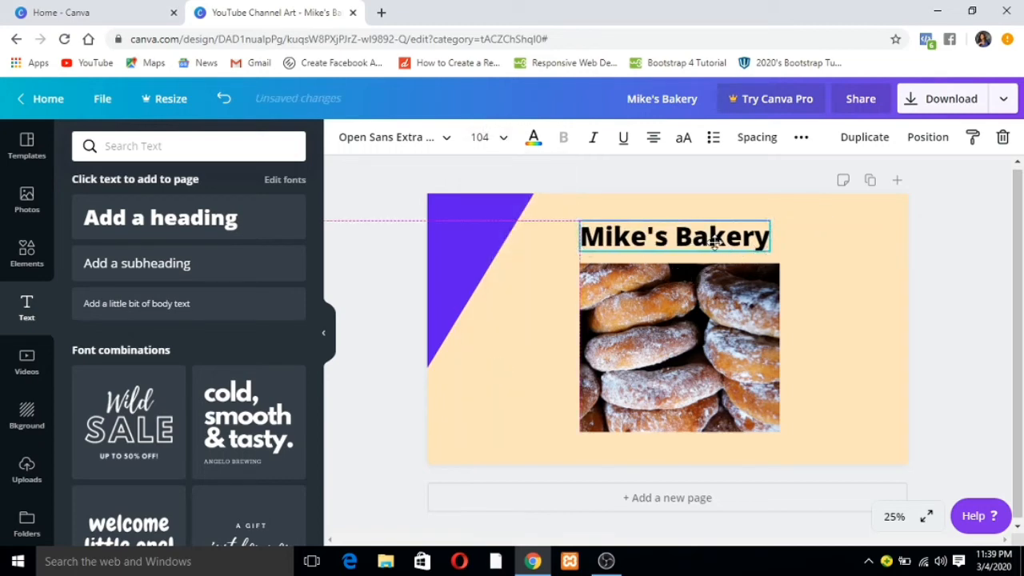
- Set the heading's font size to 144 and centre it over the doughnut photo
left_click(499, 137)
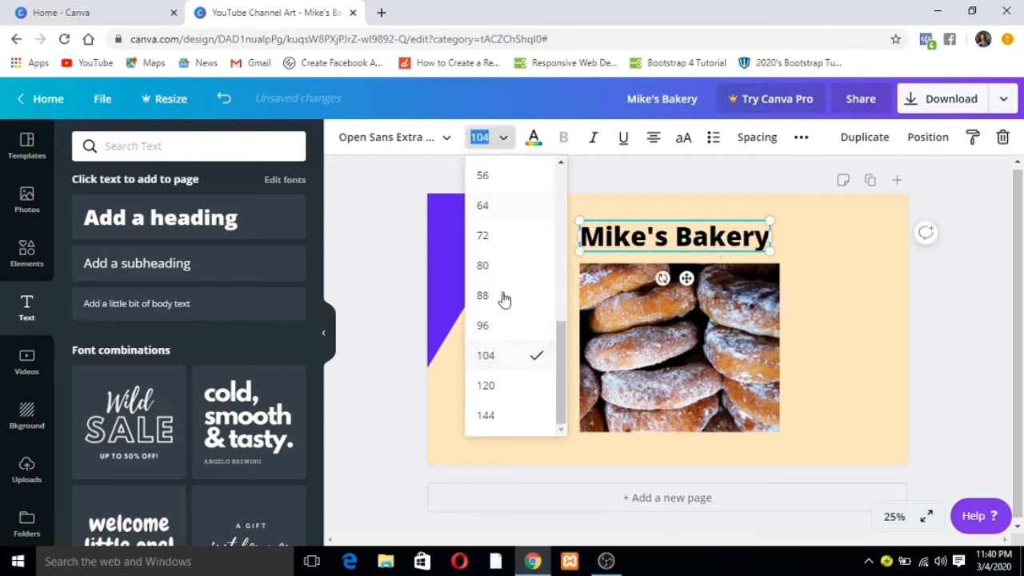
left_click(507, 415)
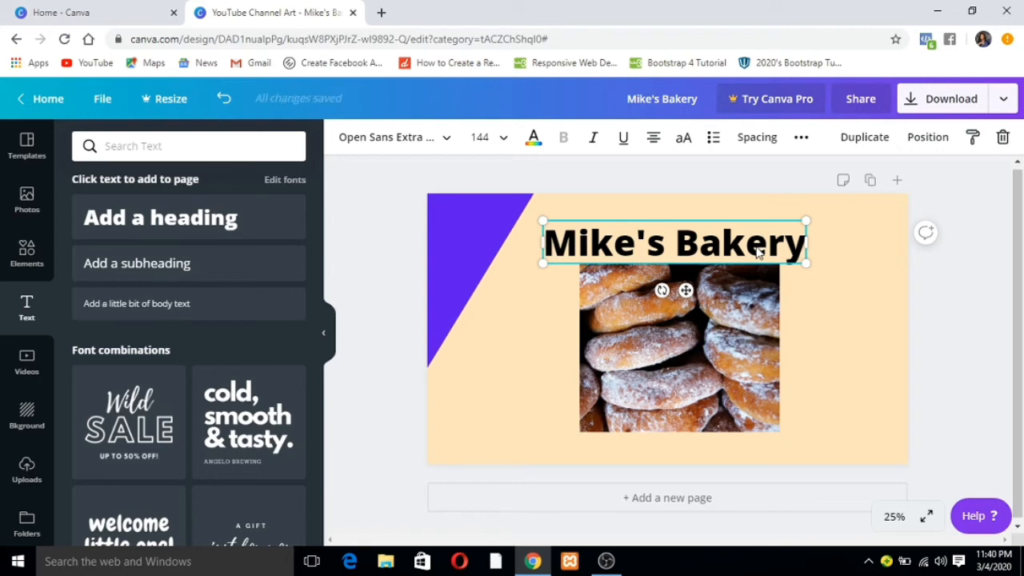
left_click_drag(707, 248, 713, 242)
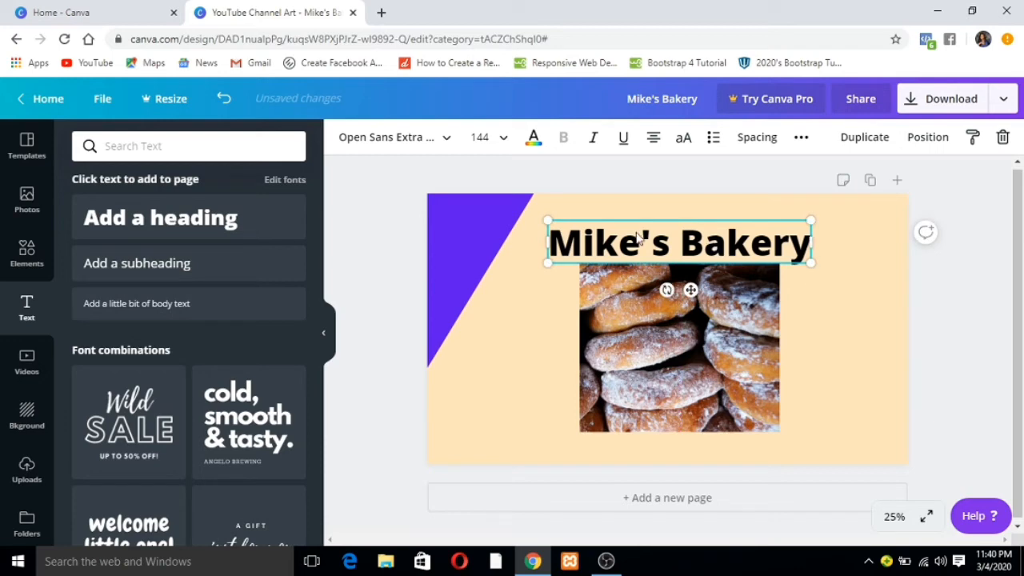
- Recolour the heading bright red from the default colours
left_click(533, 138)
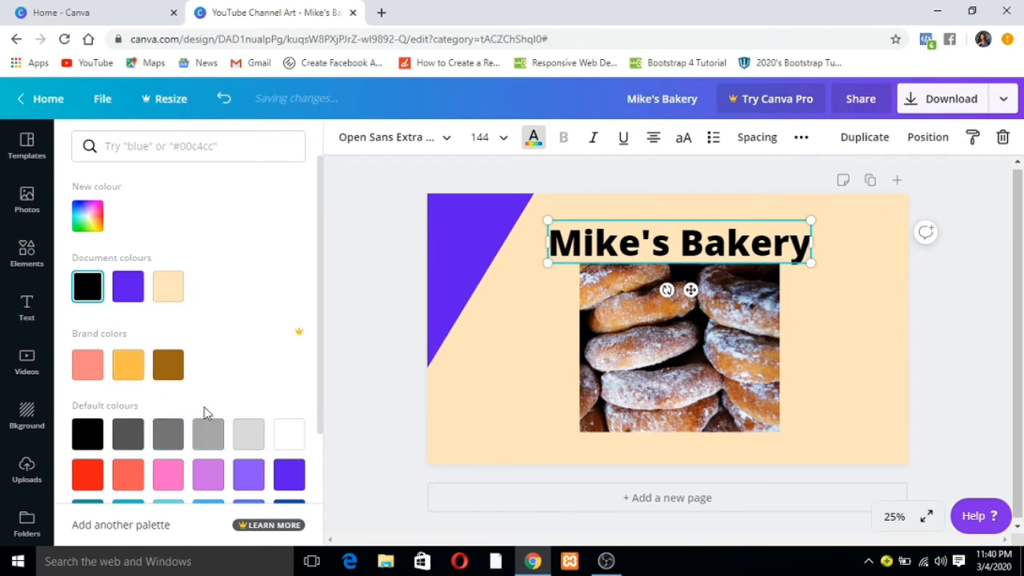
left_click(84, 482)
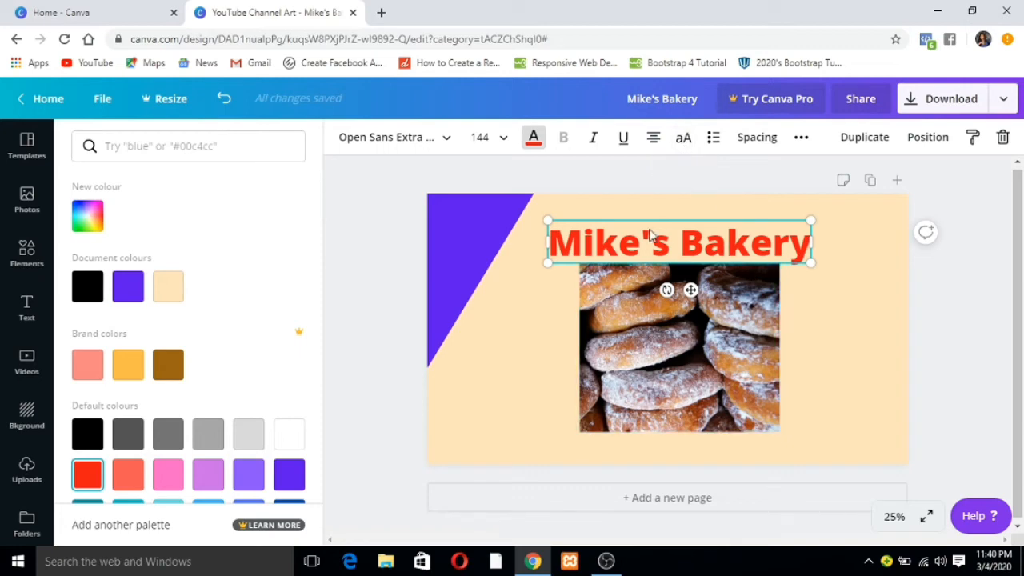
- Try the heading in all uppercase twice, restoring its mixed case each time
left_click(683, 140)
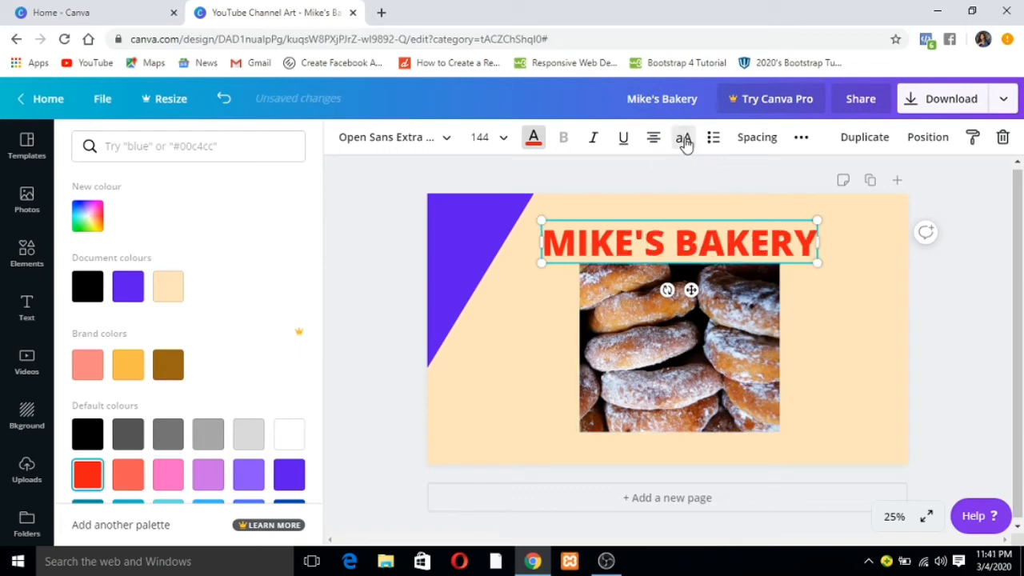
left_click(683, 140)
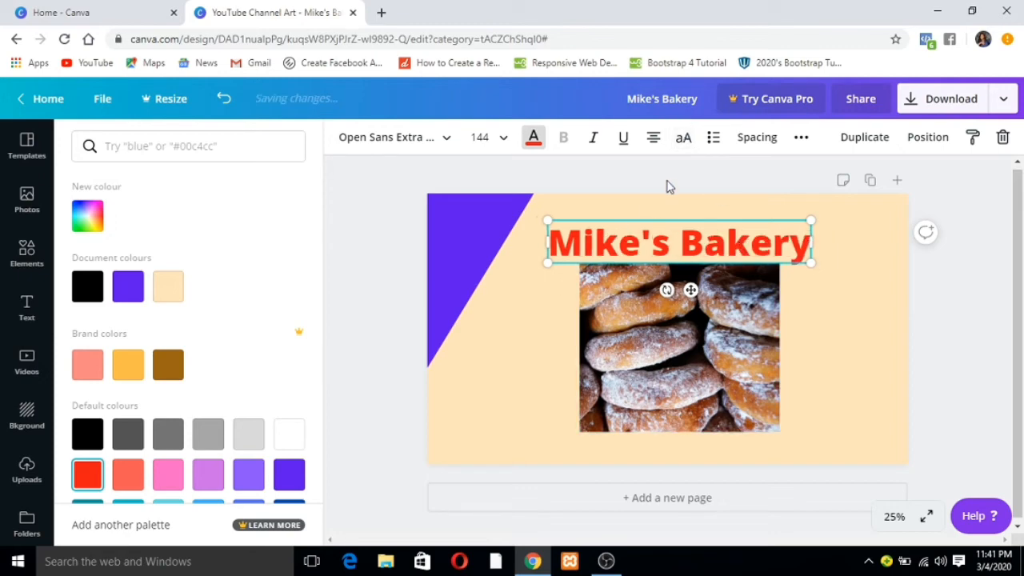
left_click(684, 141)
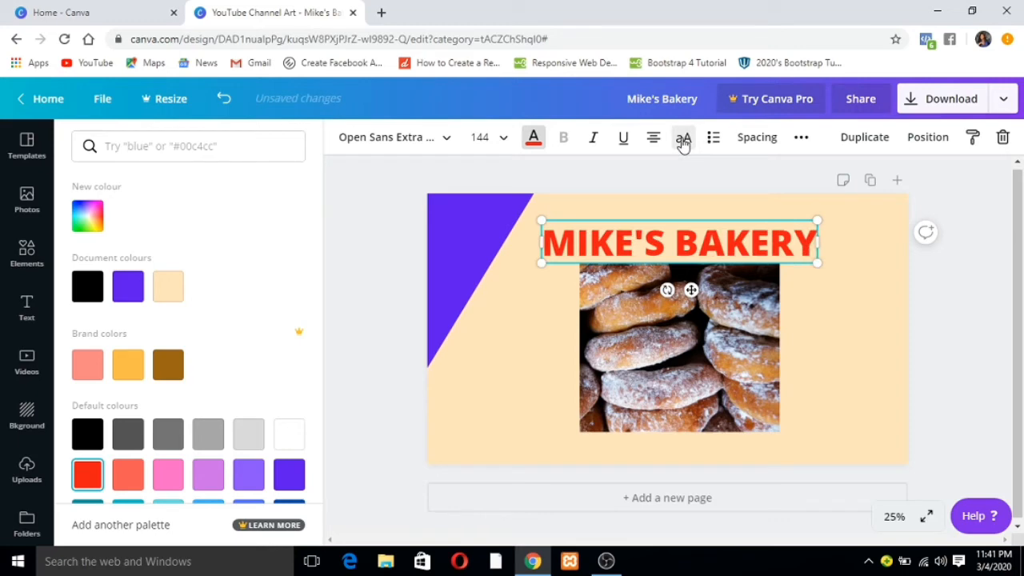
left_click(682, 141)
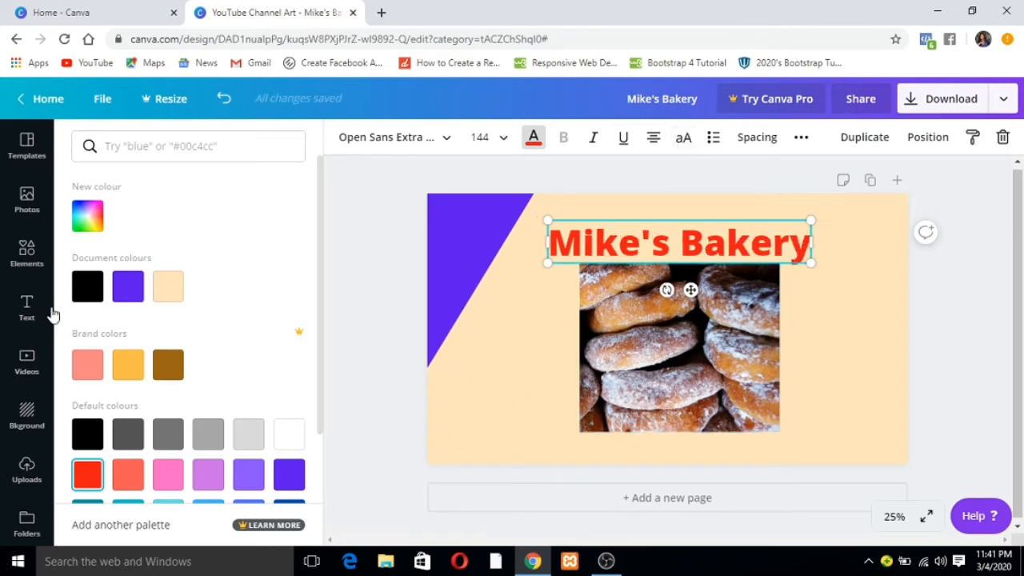
- Add the 0:10 green field video from Aerial Shots to the page, browse further video categories, and delete the added video
left_click(30, 364)
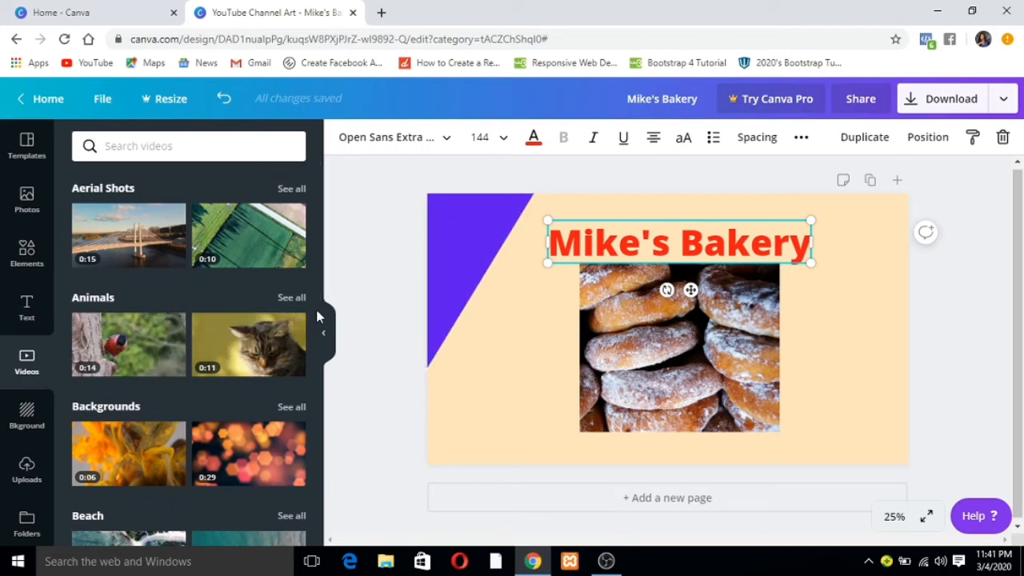
left_click(224, 241)
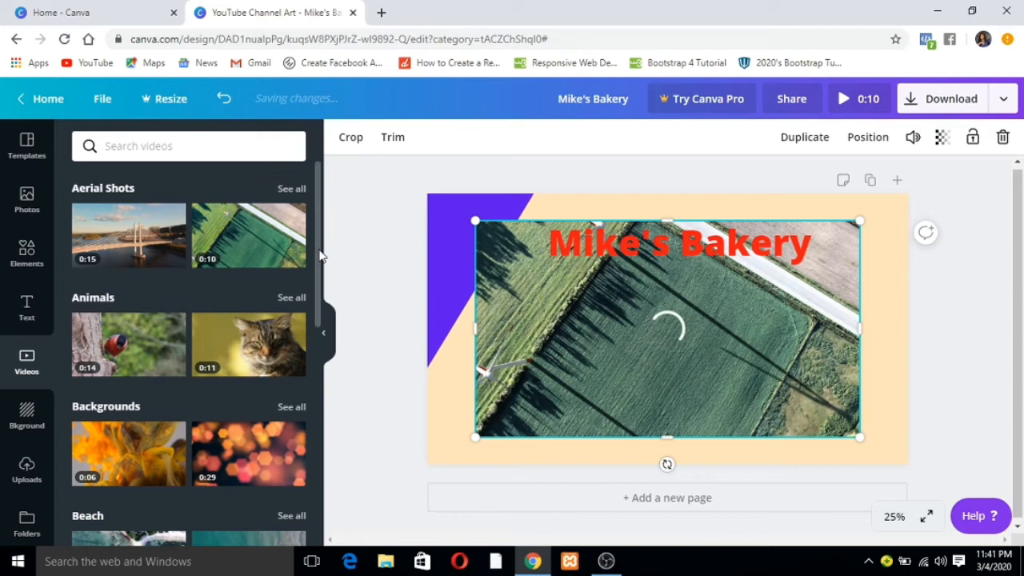
scroll(319, 256, "down", 1)
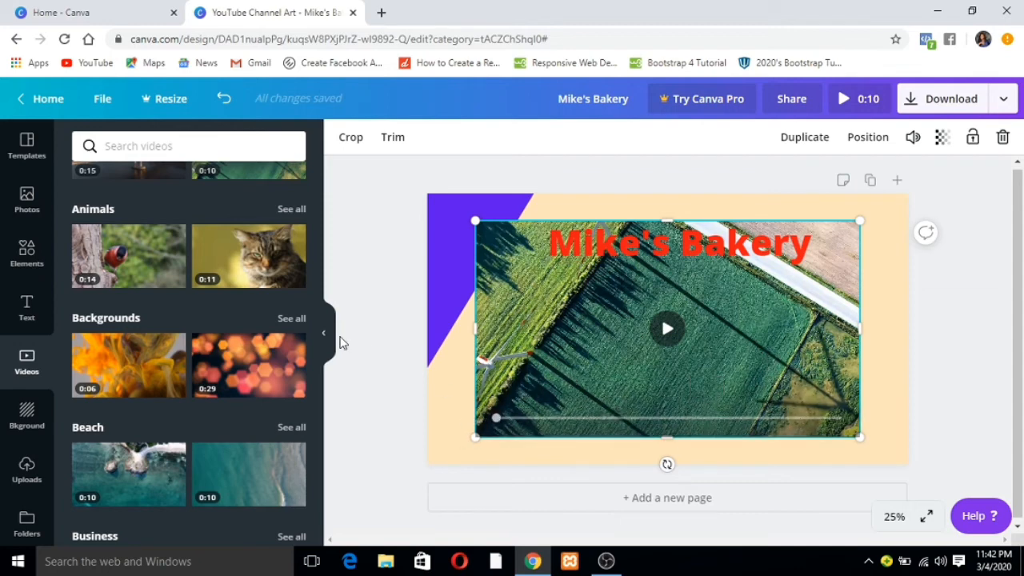
left_click_drag(316, 333, 318, 364)
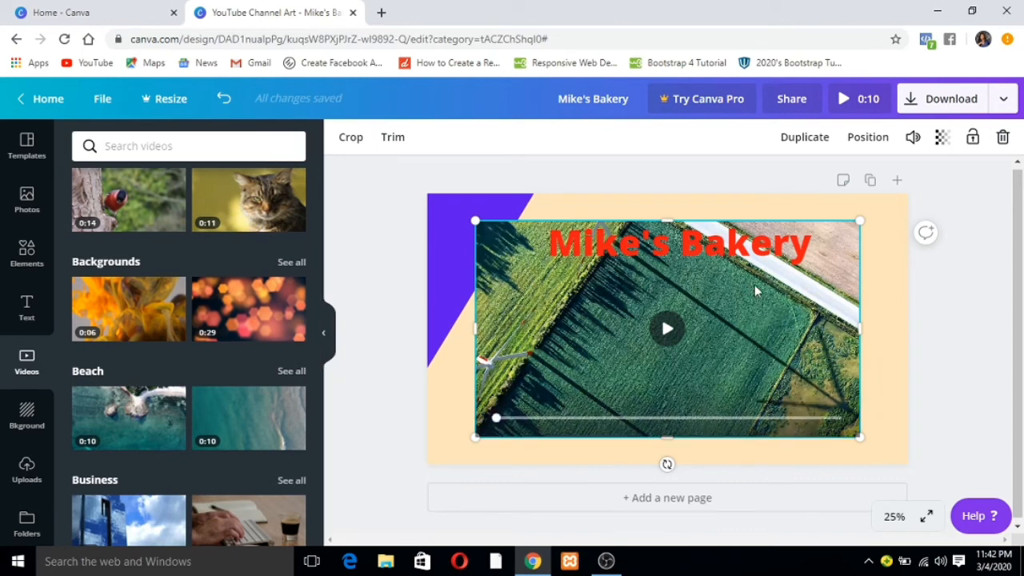
key("Delete")
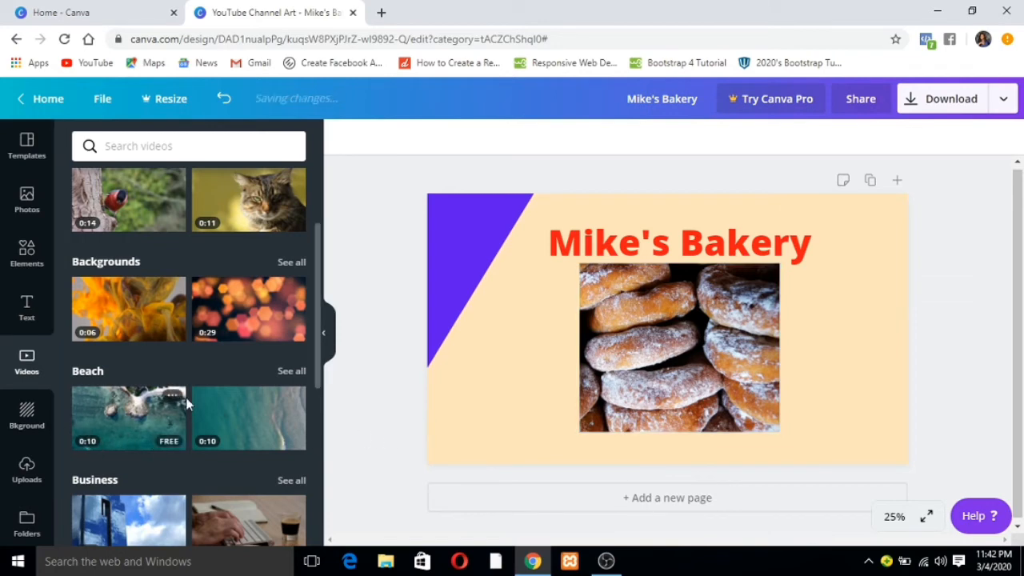
- Apply the blue-to-turquoise gradient background to the page
left_click(27, 416)
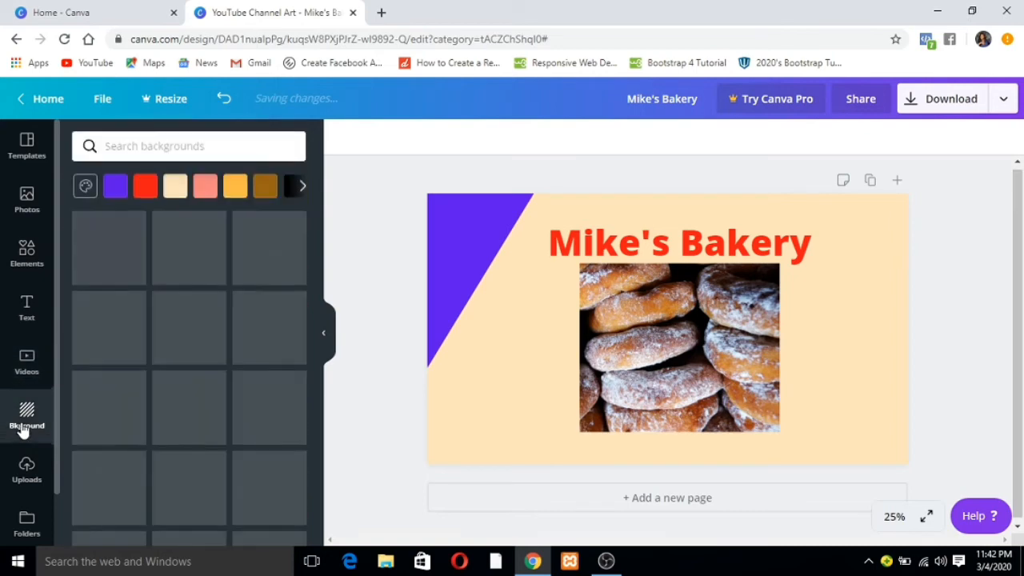
left_click(521, 423)
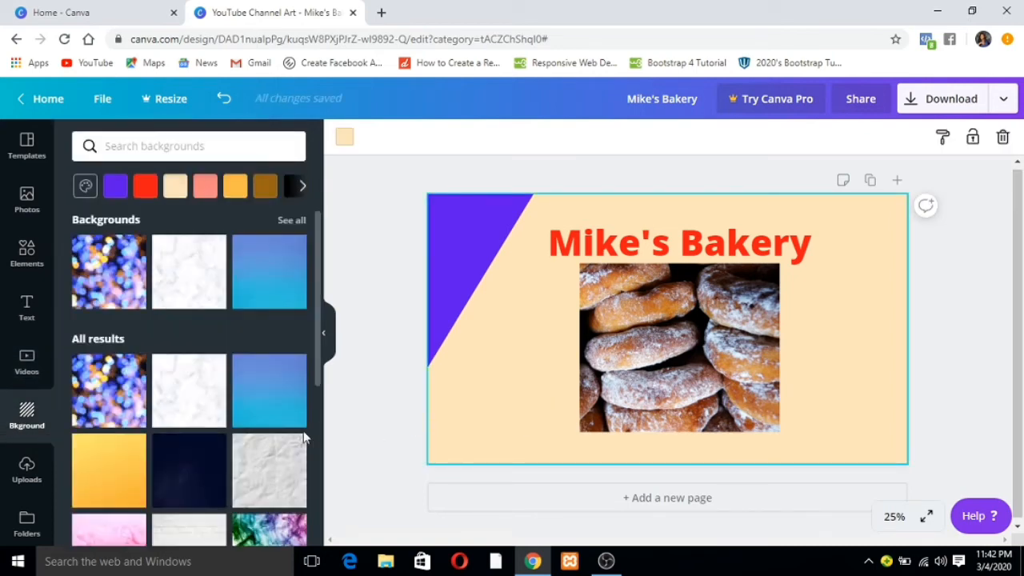
left_click(267, 399)
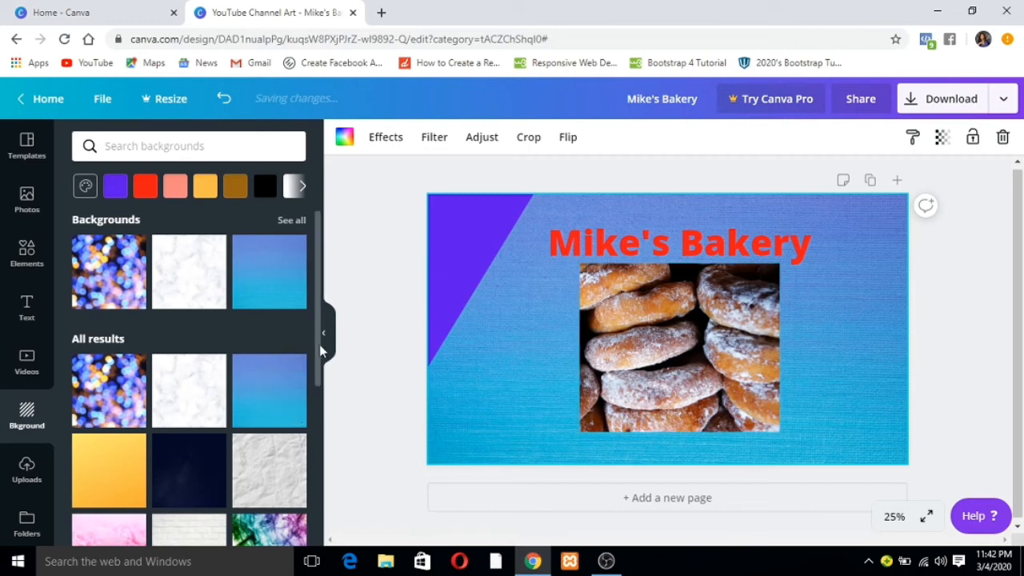
- Try a white background and the blue-to-turquoise gradient again, and settle on the teal sky with white clouds as the page background
scroll(311, 414, "down", 3)
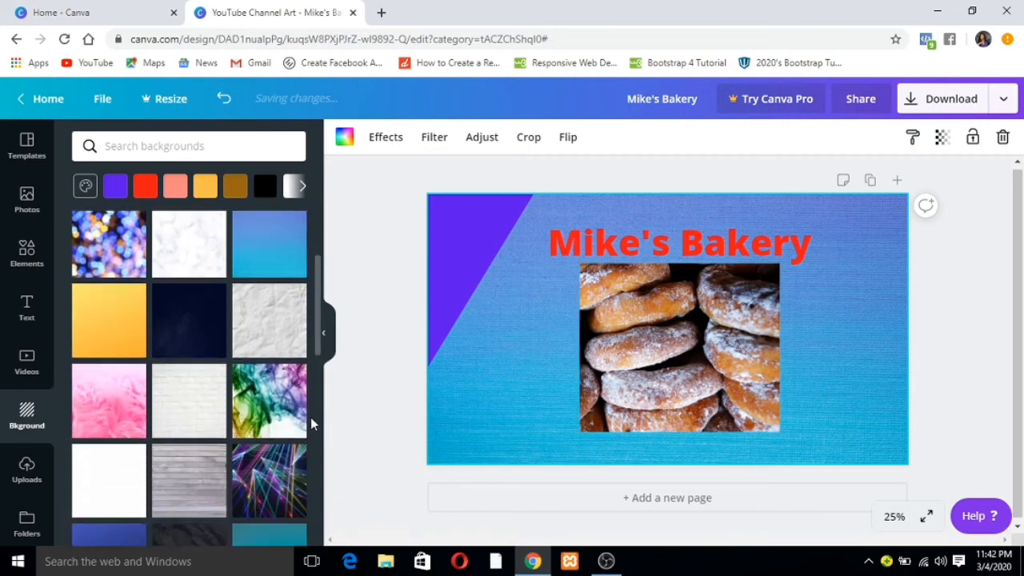
left_click(268, 328)
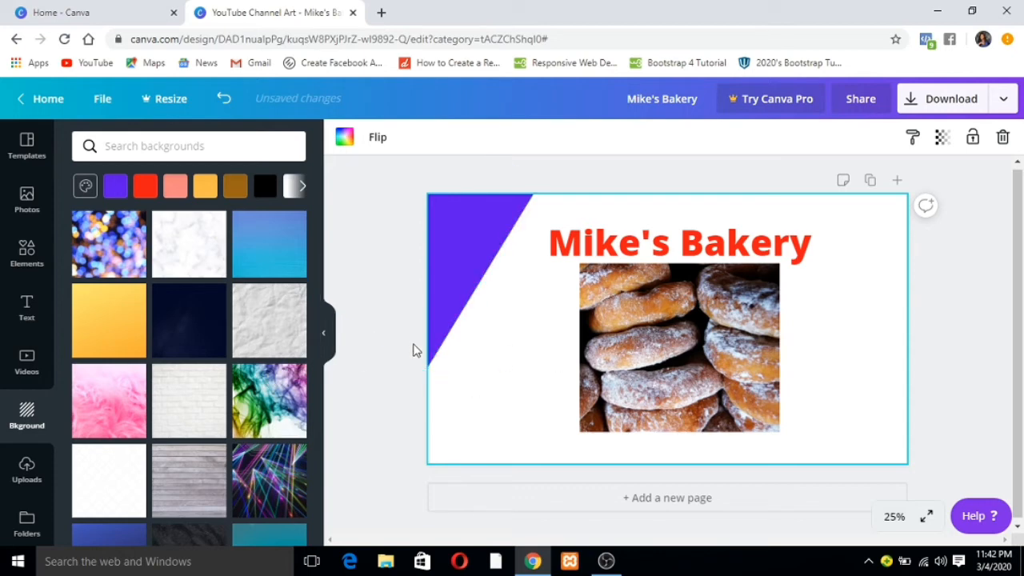
left_click(281, 254)
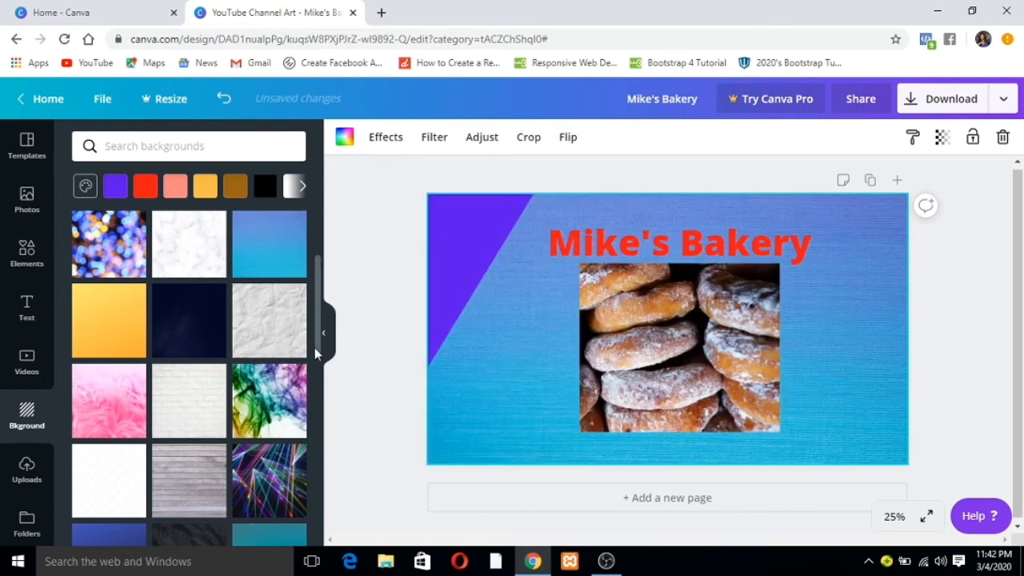
left_click_drag(316, 345, 318, 403)
left_click(276, 382)
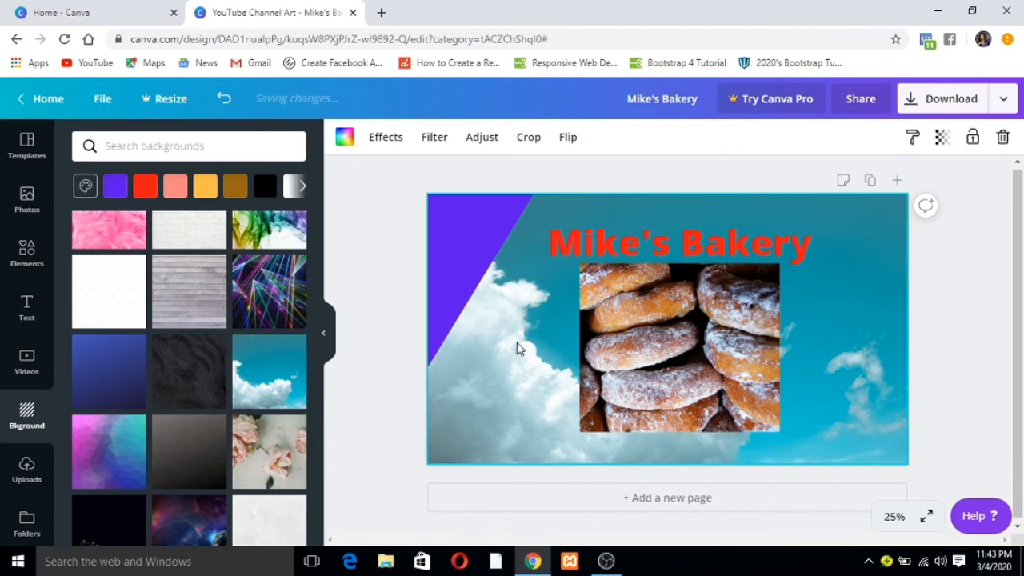
- Search the backgrounds for the recent term "gradients pallete" and browse the gradient results
left_click(209, 154)
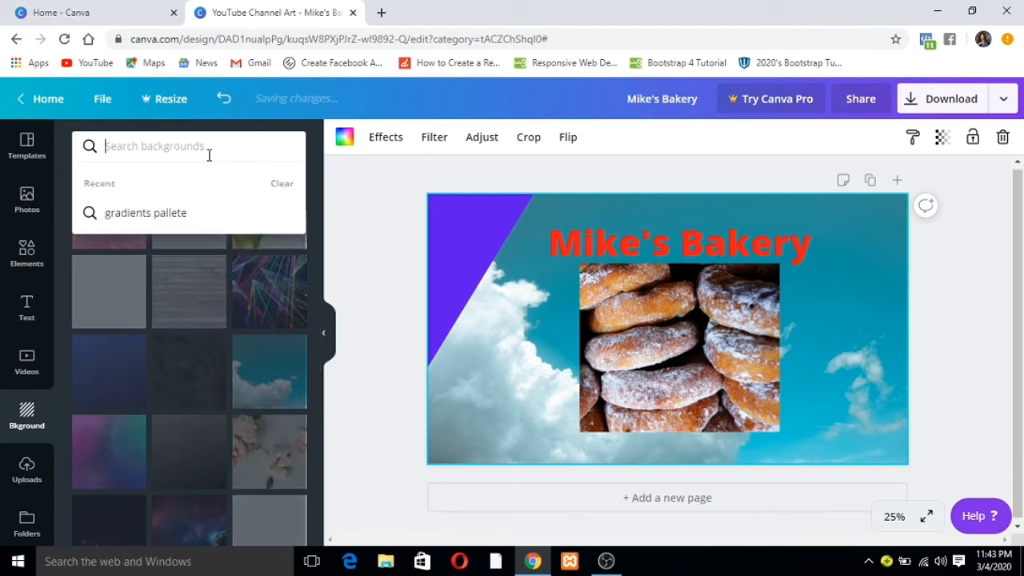
left_click(160, 214)
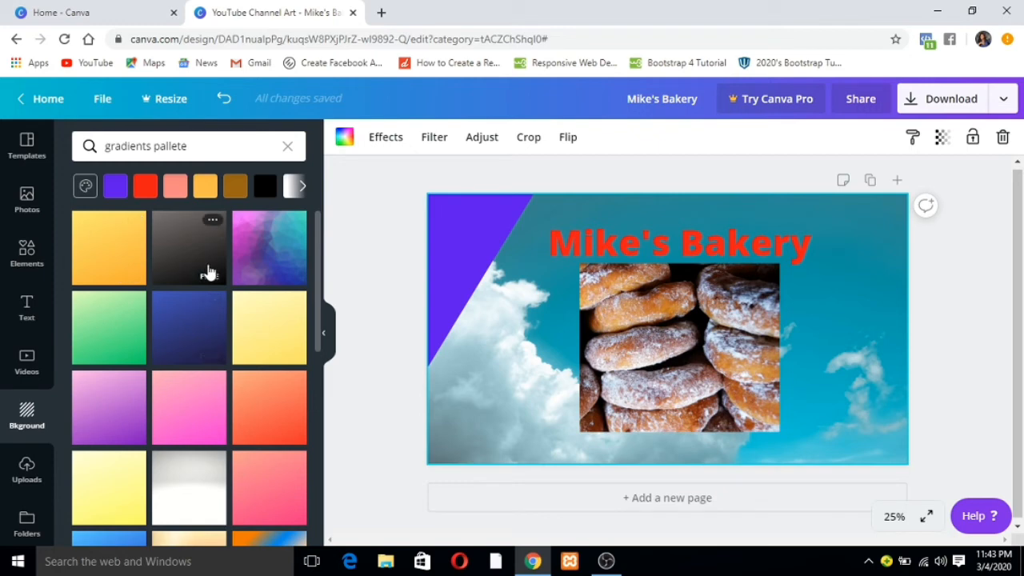
scroll(178, 336, "down", 4)
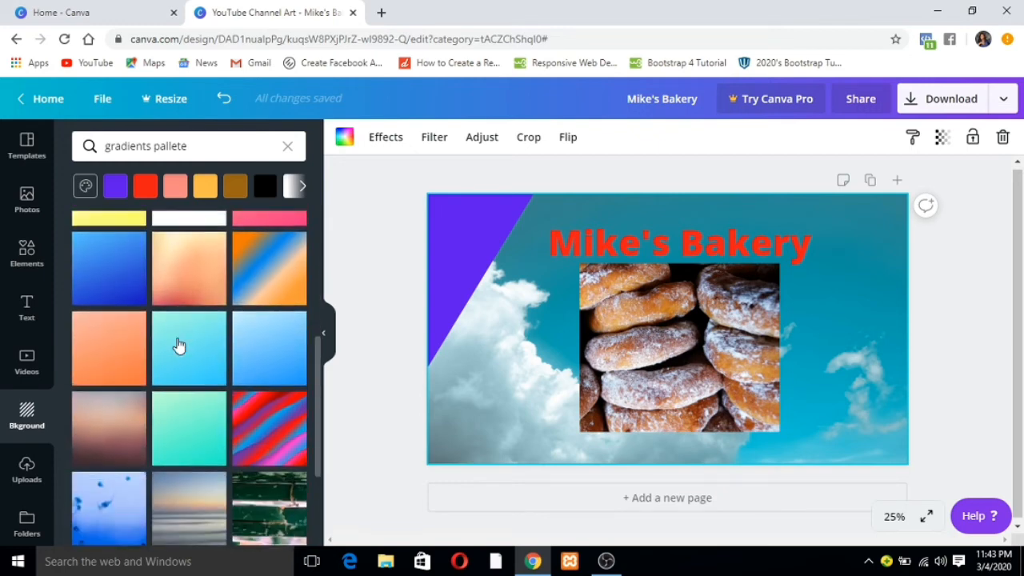
scroll(179, 345, "down", 2)
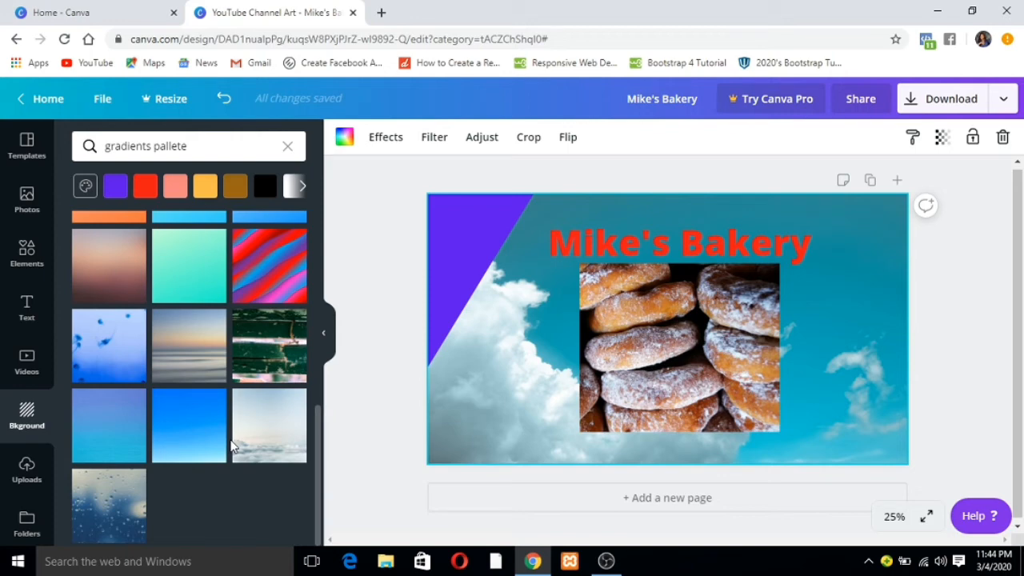
- View the uploaded images and the available folders
left_click(26, 472)
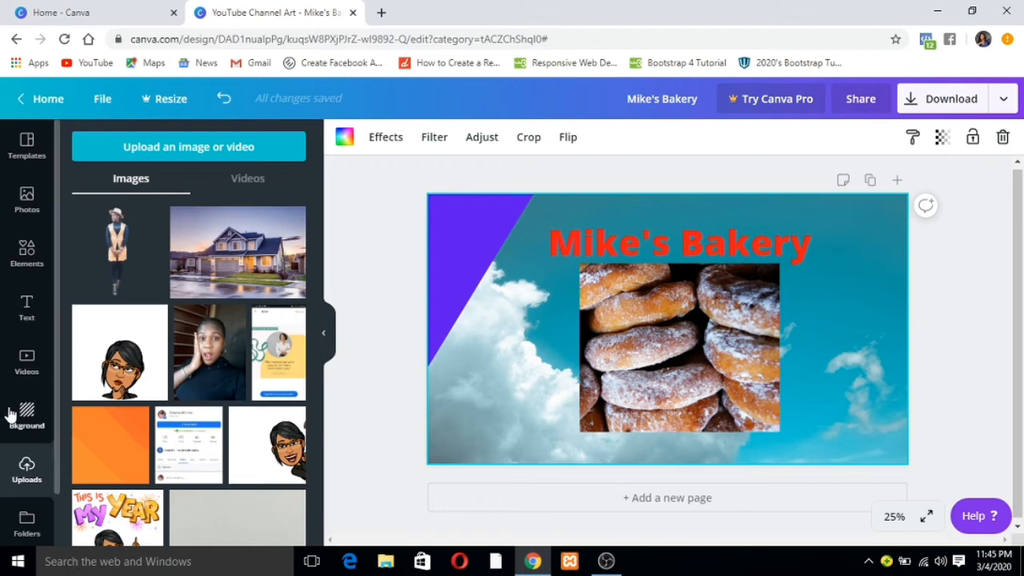
left_click_drag(56, 408, 54, 457)
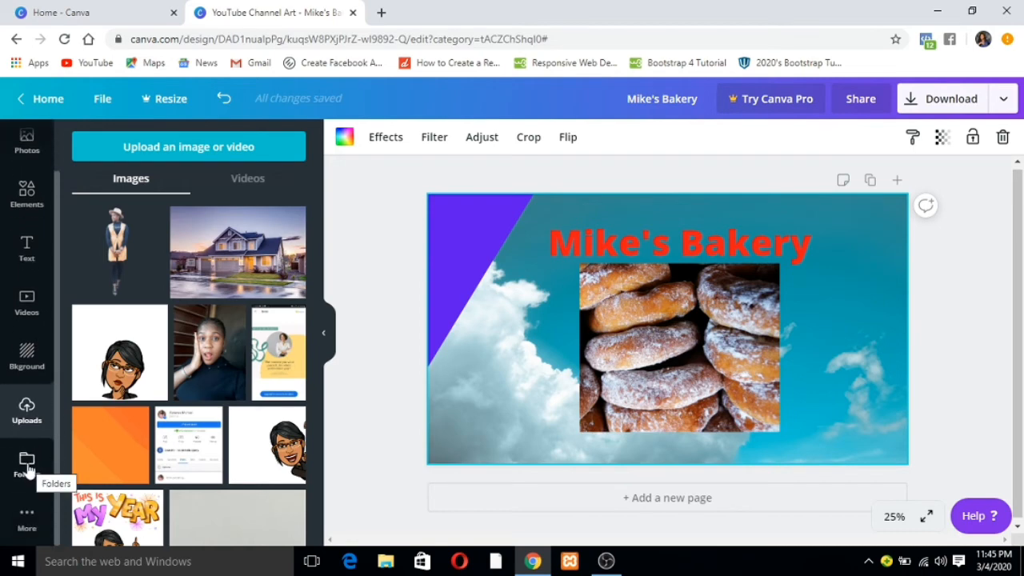
left_click(25, 467)
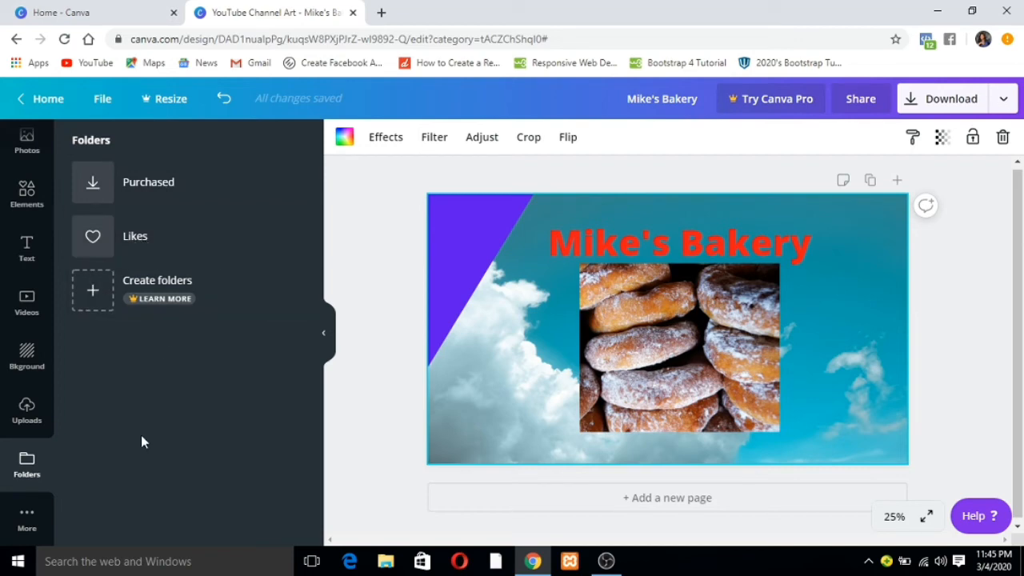
- Add the tilted laughing-with-tears emoji from the Emoji app, shrink it, and place it just right of the doughnut photo below the heading's end
left_click(28, 524)
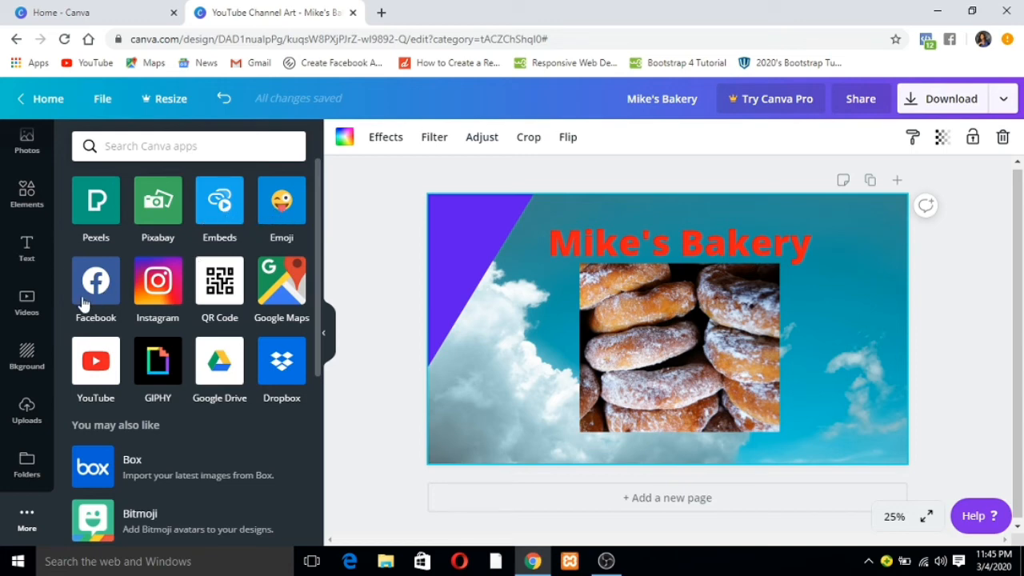
left_click(277, 200)
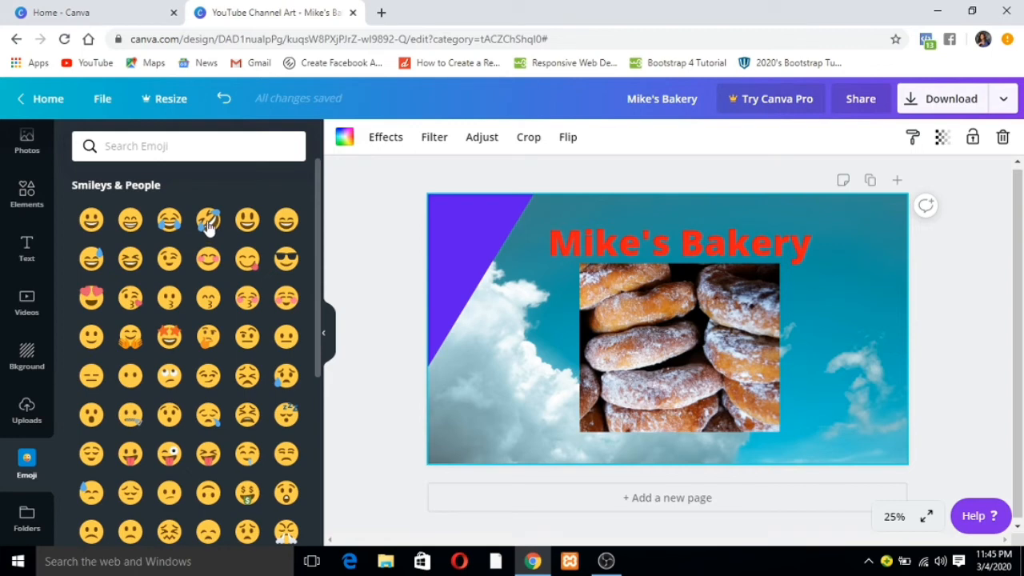
left_click(208, 221)
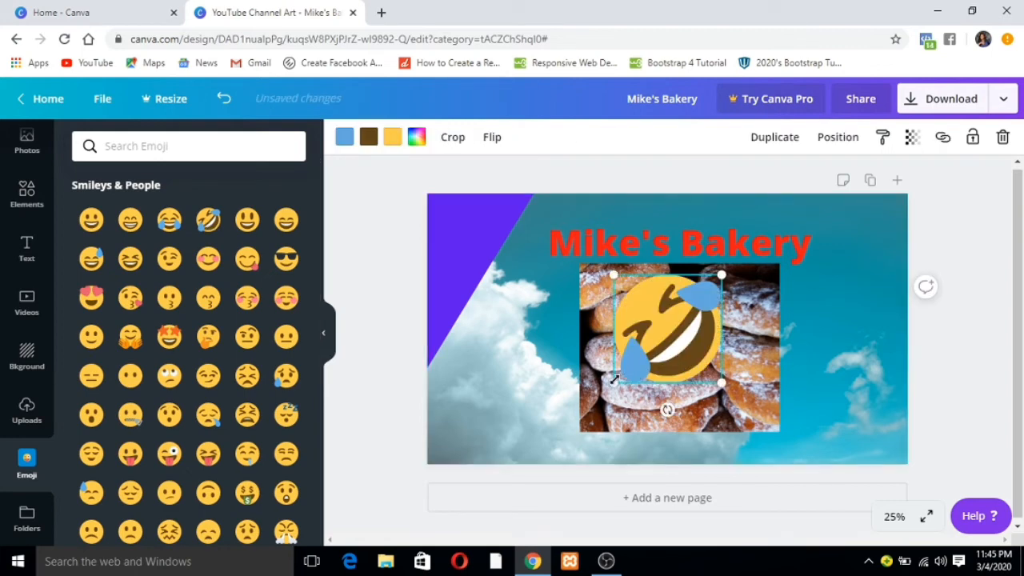
left_click_drag(614, 381, 832, 288)
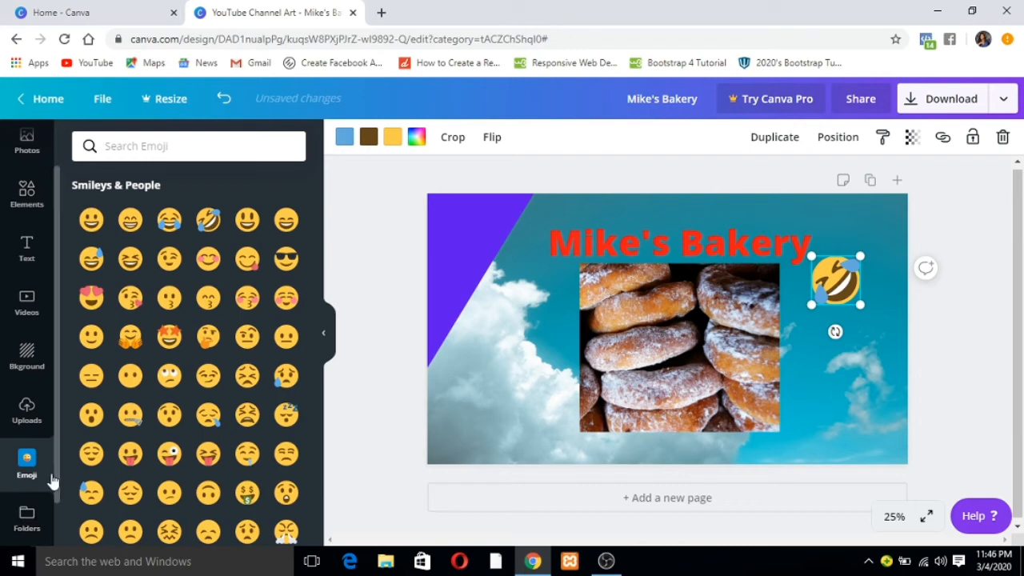
- Browse the free Pixabay images and return to the overview of Canva apps
left_click(7, 447)
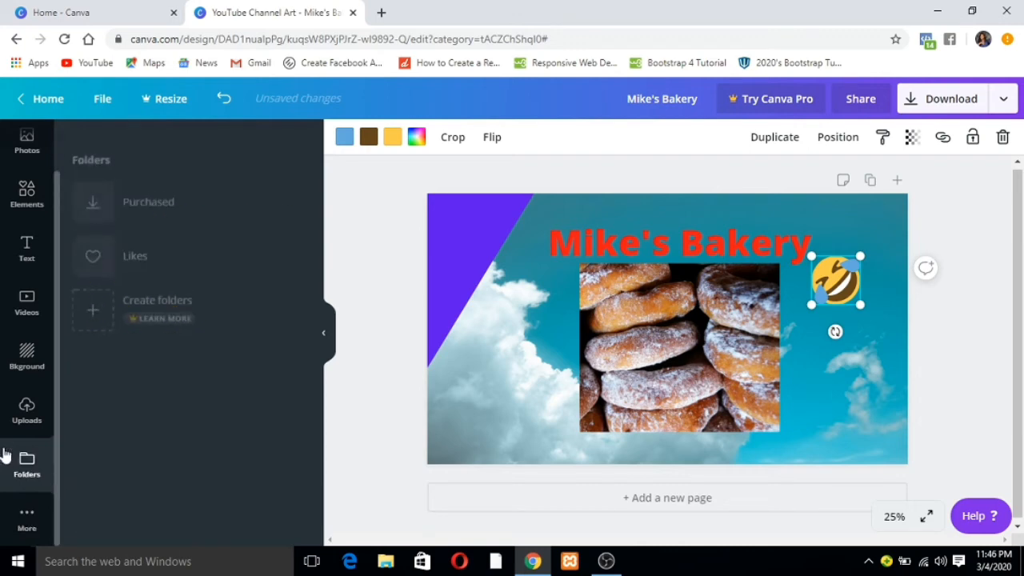
left_click(26, 524)
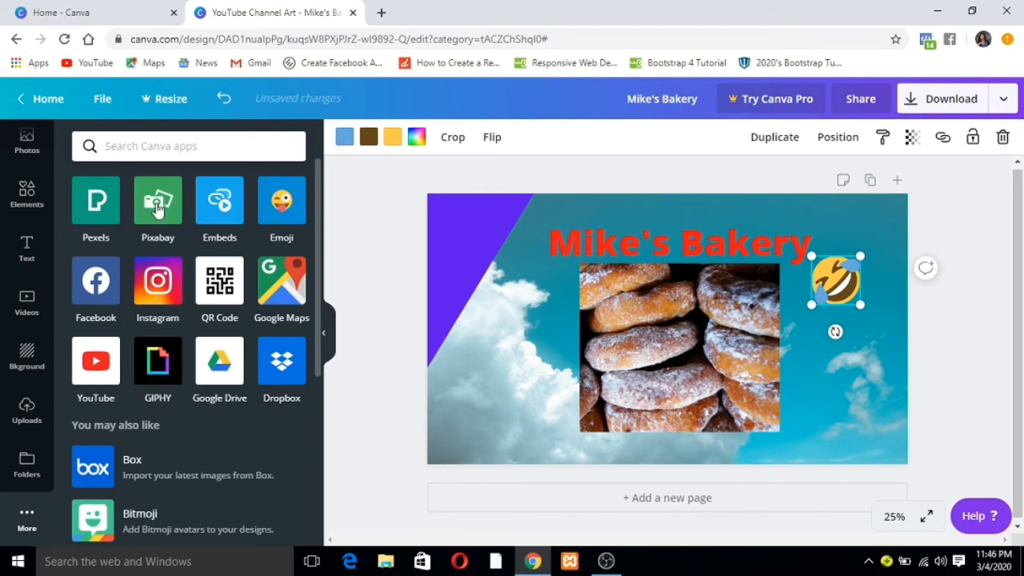
left_click(148, 212)
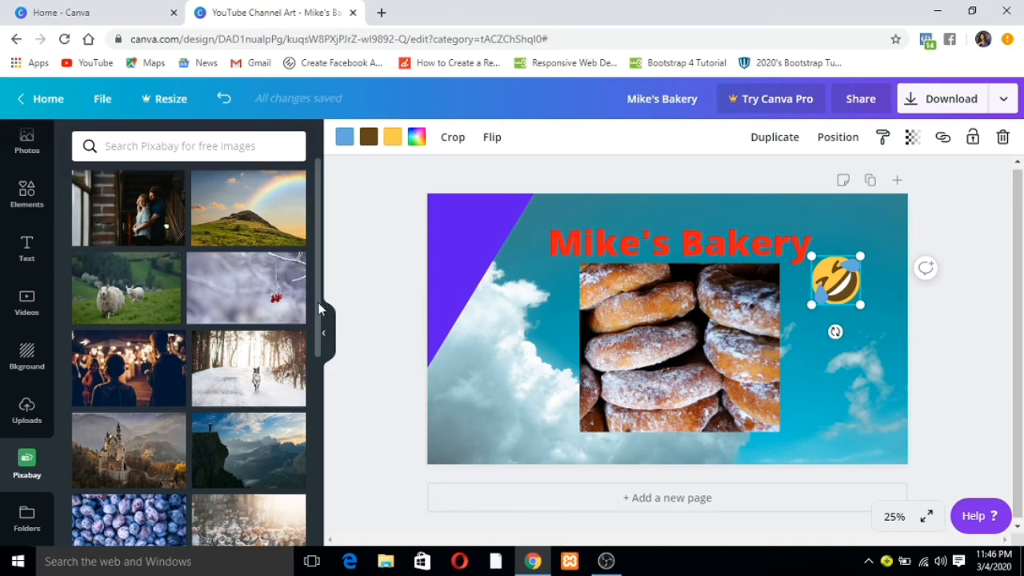
scroll(318, 309, "down", 5)
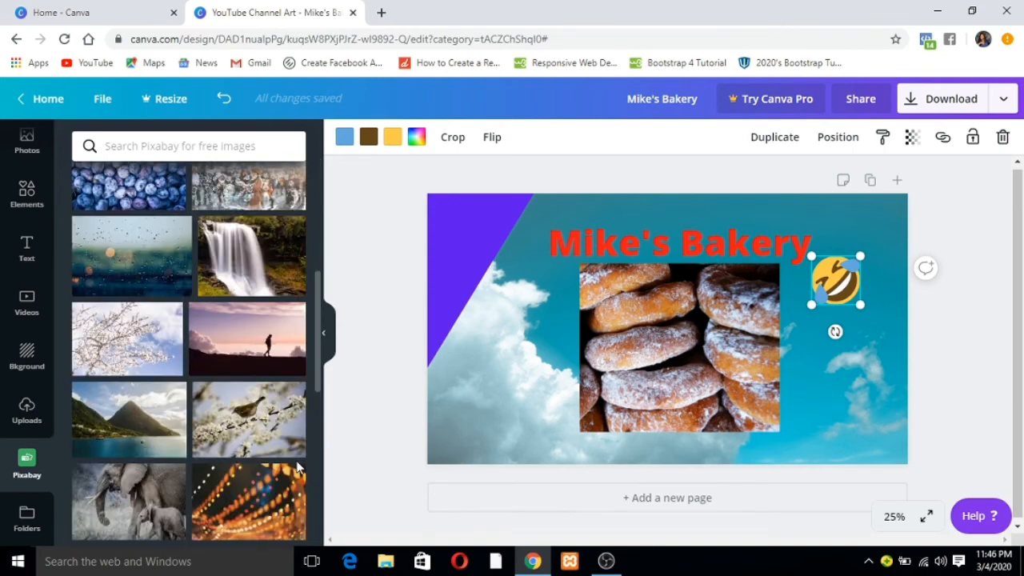
scroll(308, 424, "up", 5)
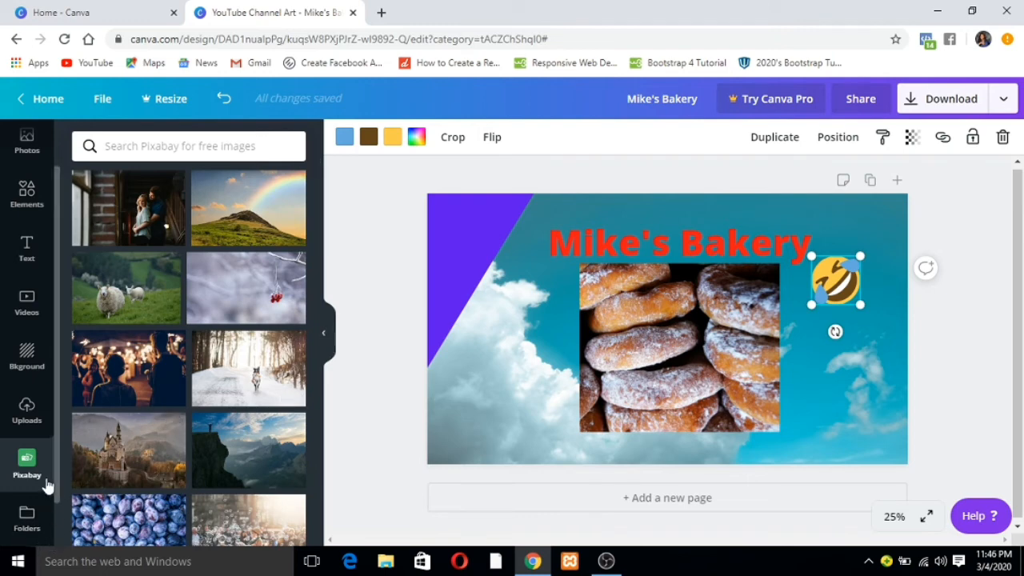
mouse_move(17, 465)
left_click(8, 447)
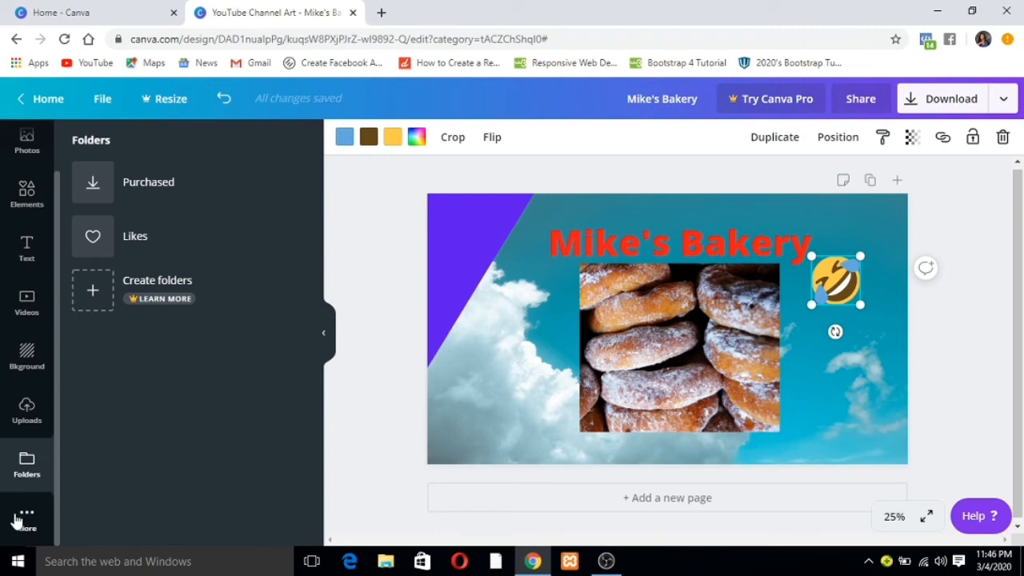
left_click(19, 520)
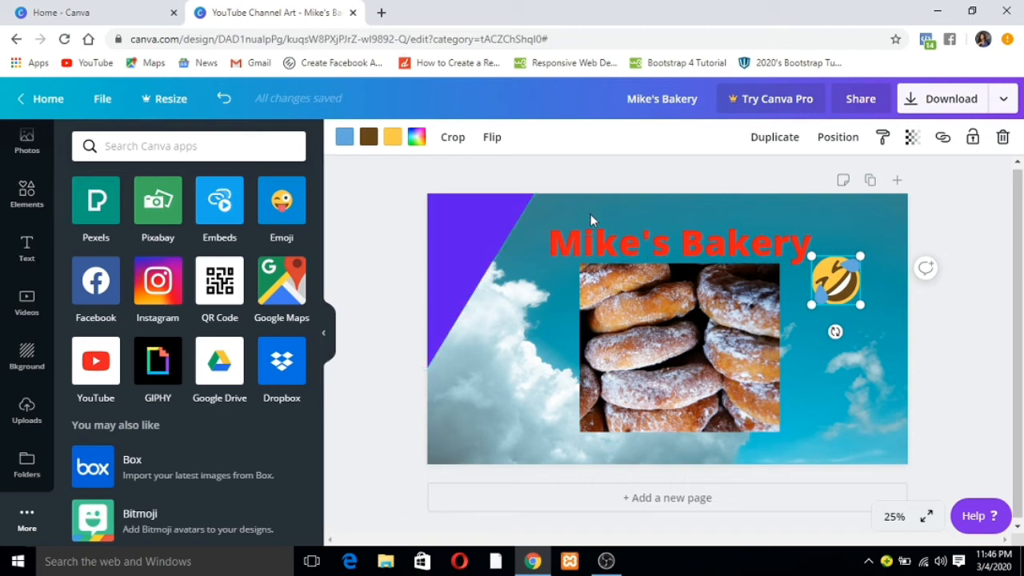
- Deselect the emoji and review the uploads, the doughnut photos and the Shapes elements
left_click(572, 176)
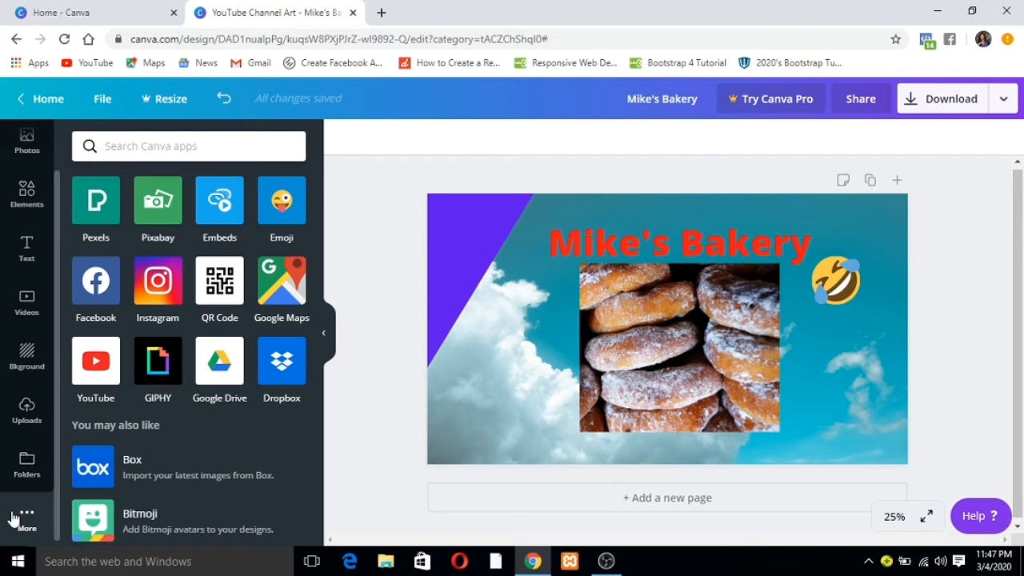
left_click(26, 409)
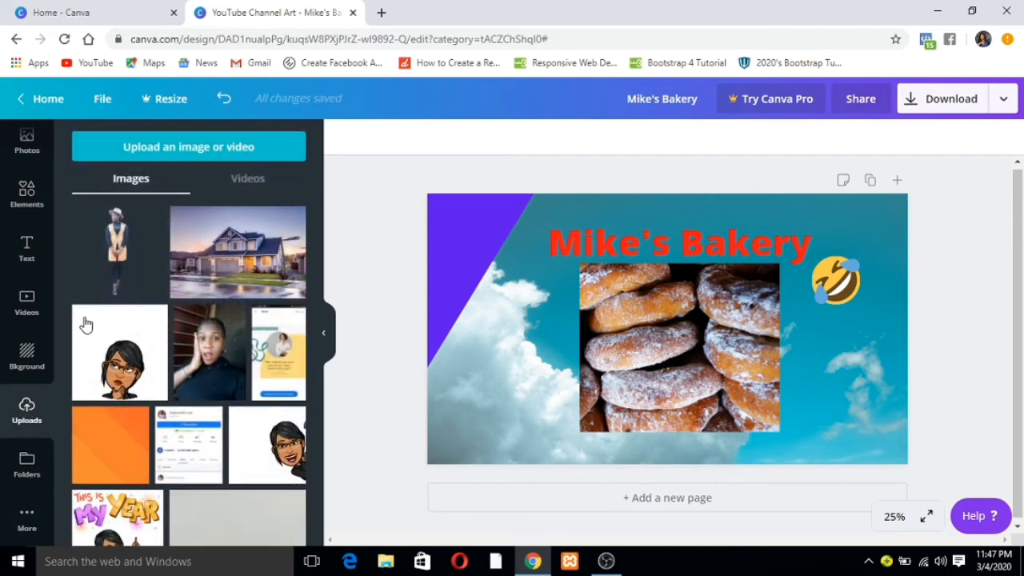
left_click(40, 153)
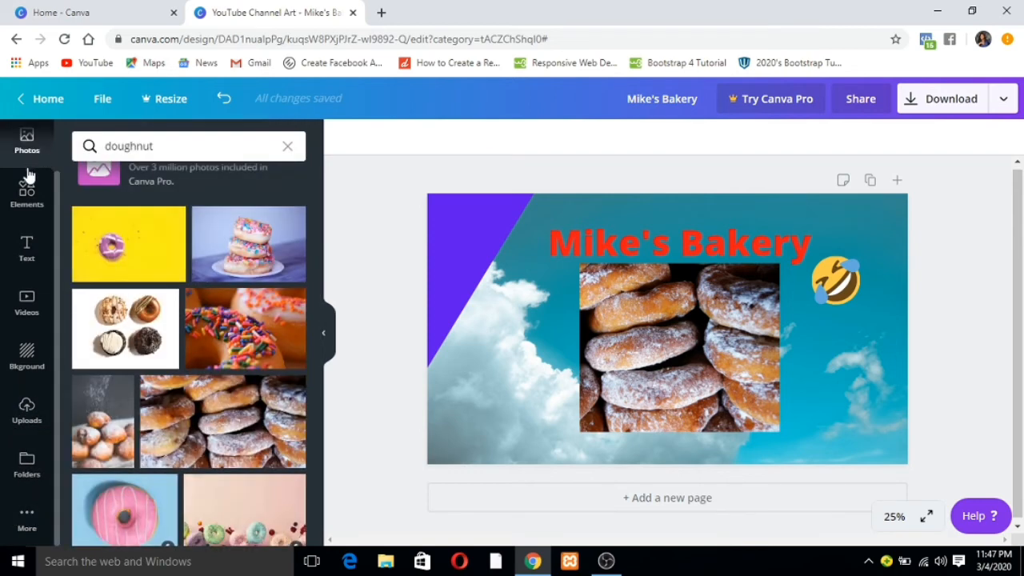
left_click(42, 202)
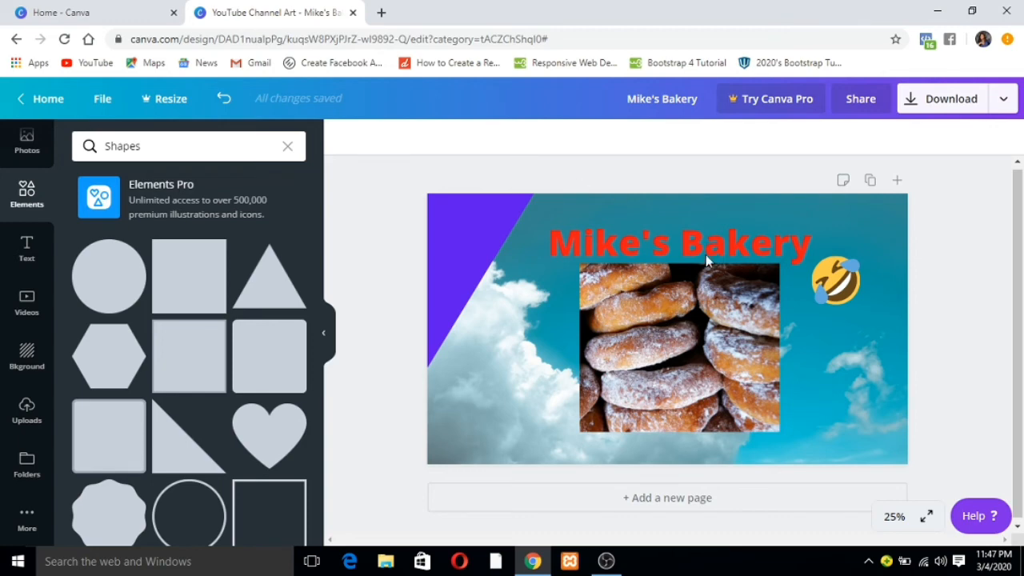
- Cycle the heading's text alignment through its options and back to centred
left_click(630, 252)
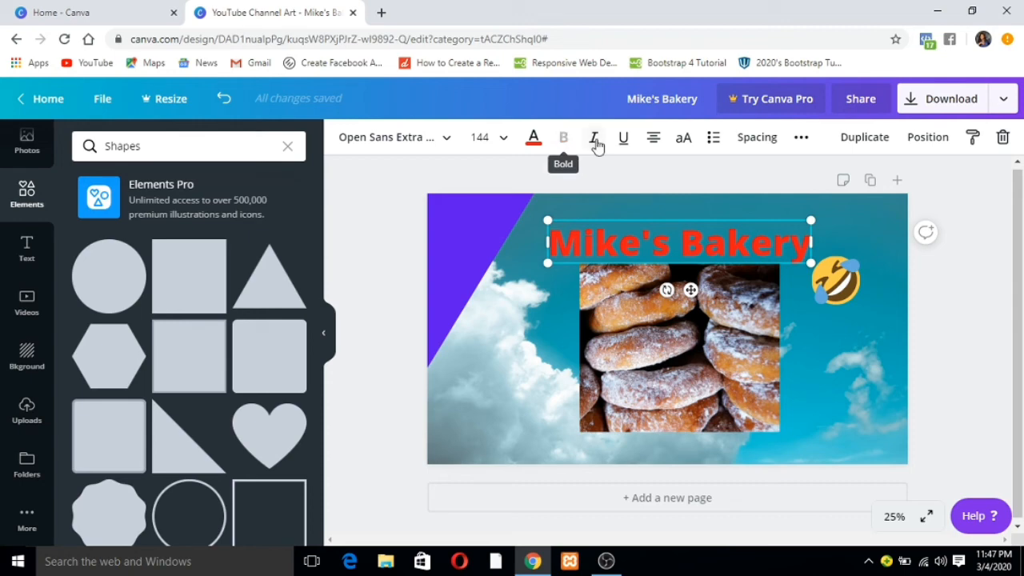
left_click(654, 146)
left_click(654, 146)
left_click(653, 145)
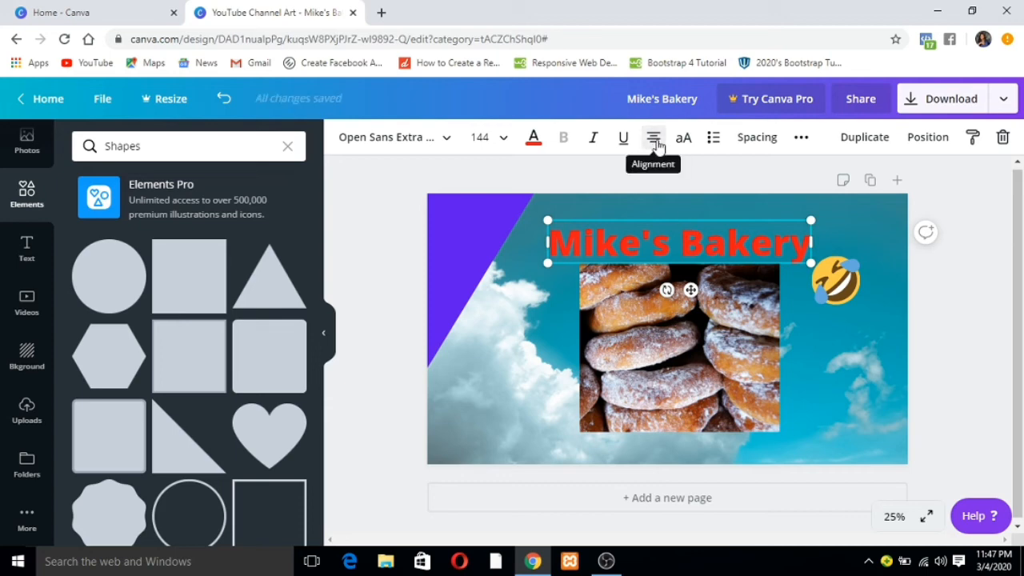
- Try the heading as a bulleted and a numbered list, and remove the list formatting again
left_click(713, 146)
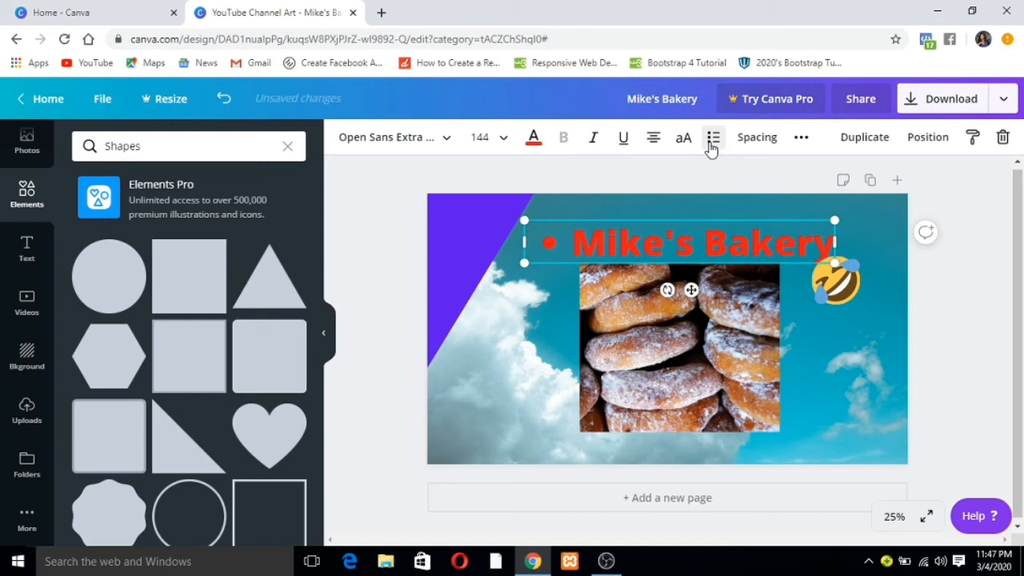
left_click(711, 146)
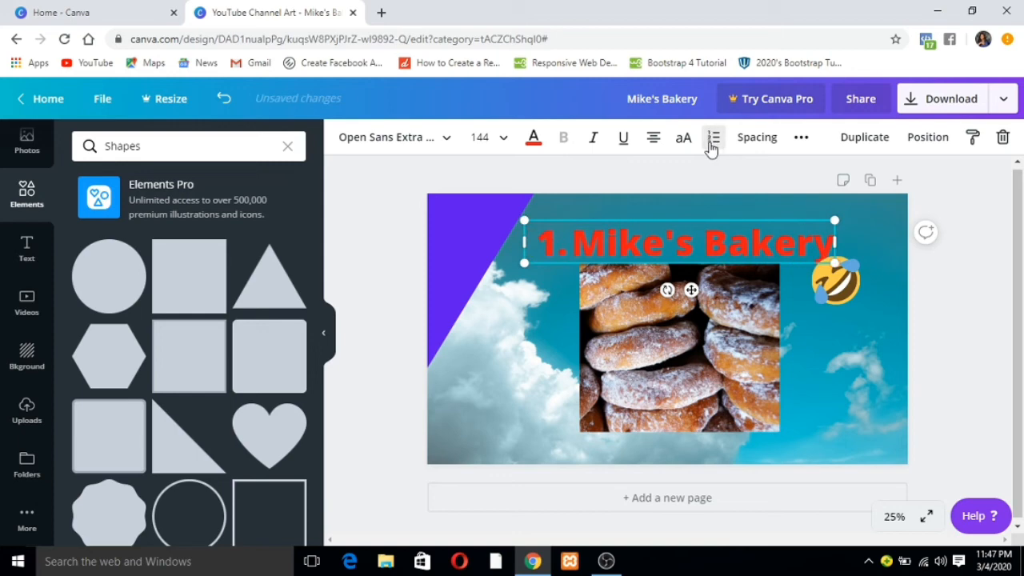
left_click(711, 146)
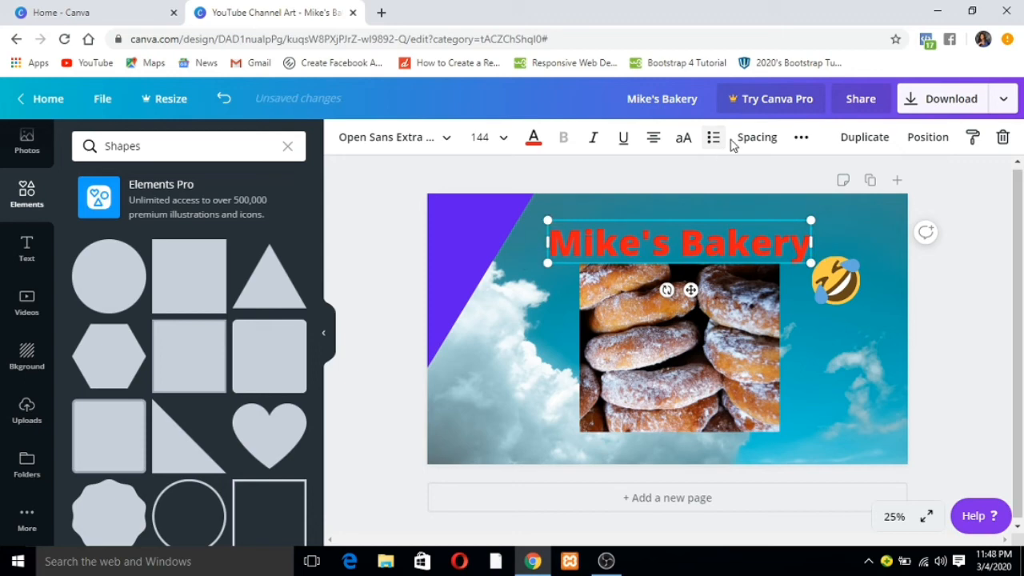
- Try the heading's letter spacing, restoring it to 0, and split the heading into two lines between its two words
left_click(757, 141)
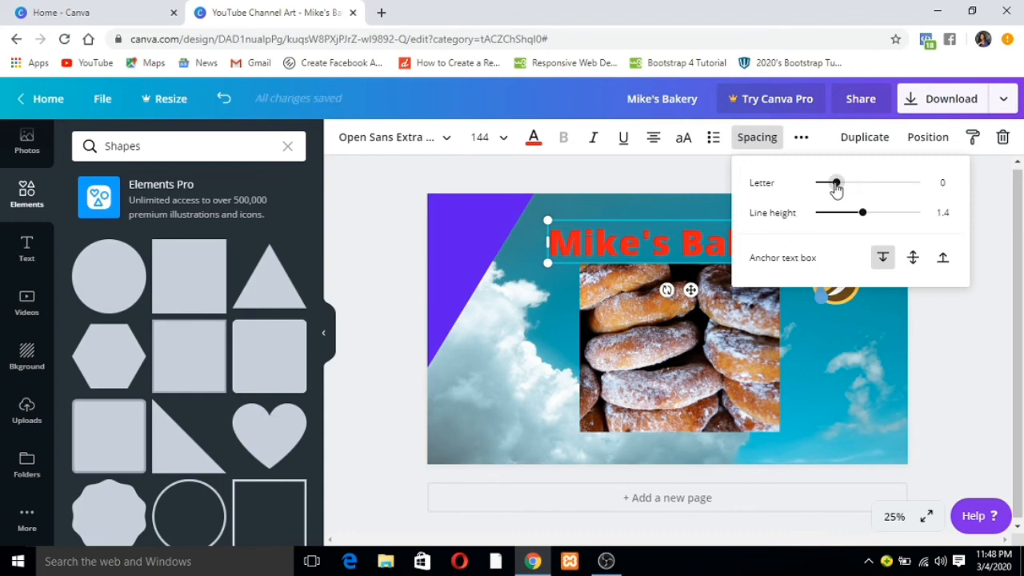
mouse_move(836, 187)
left_mouse_down()
mouse_move(854, 187)
mouse_move(834, 187)
left_mouse_up()
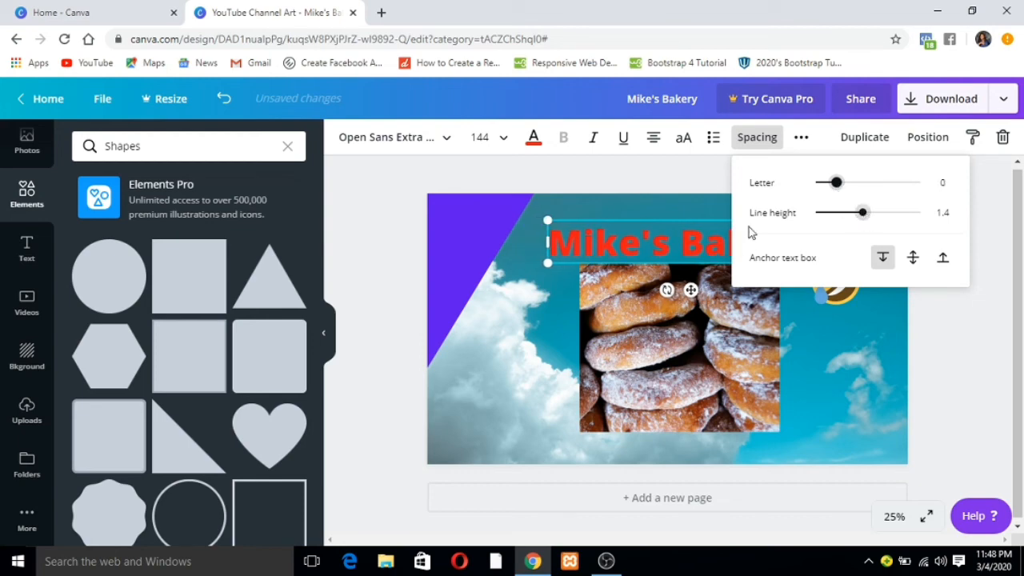
left_click(674, 243)
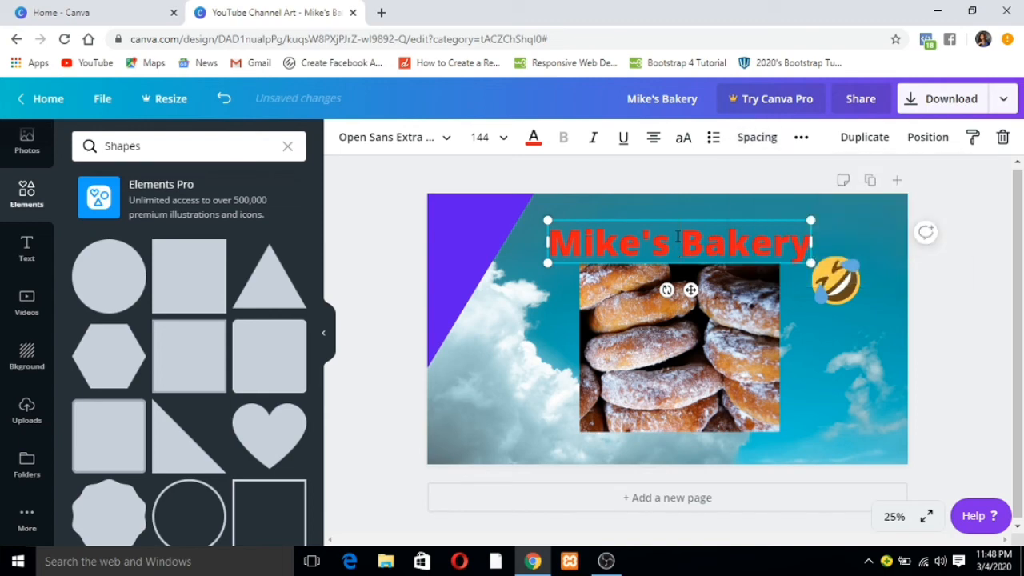
key("Return")
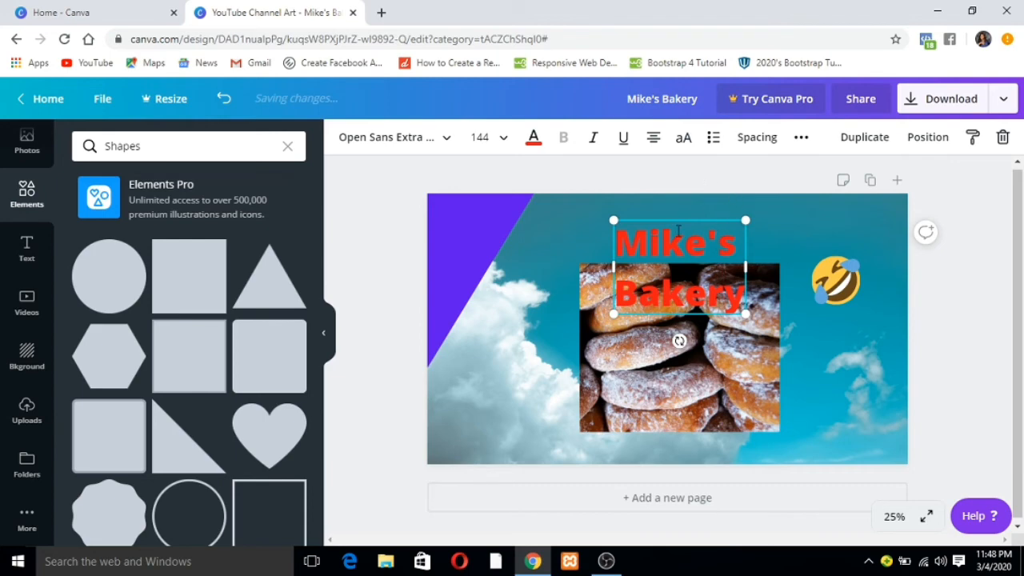
- Try the heading's line height, restoring it to 1.4
left_click(757, 140)
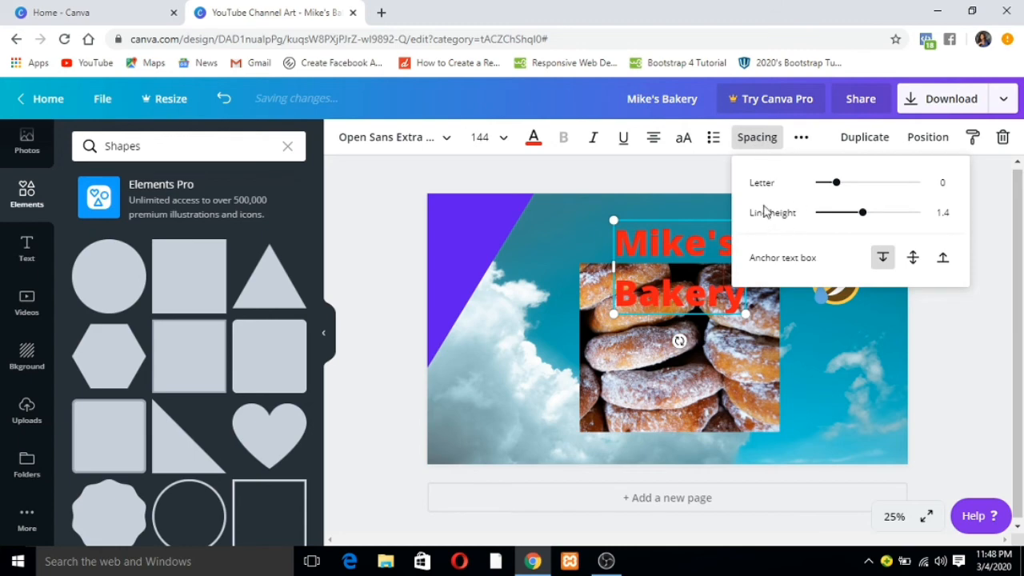
mouse_move(862, 212)
left_mouse_down()
mouse_move(914, 218)
mouse_move(808, 219)
mouse_move(863, 220)
left_mouse_up()
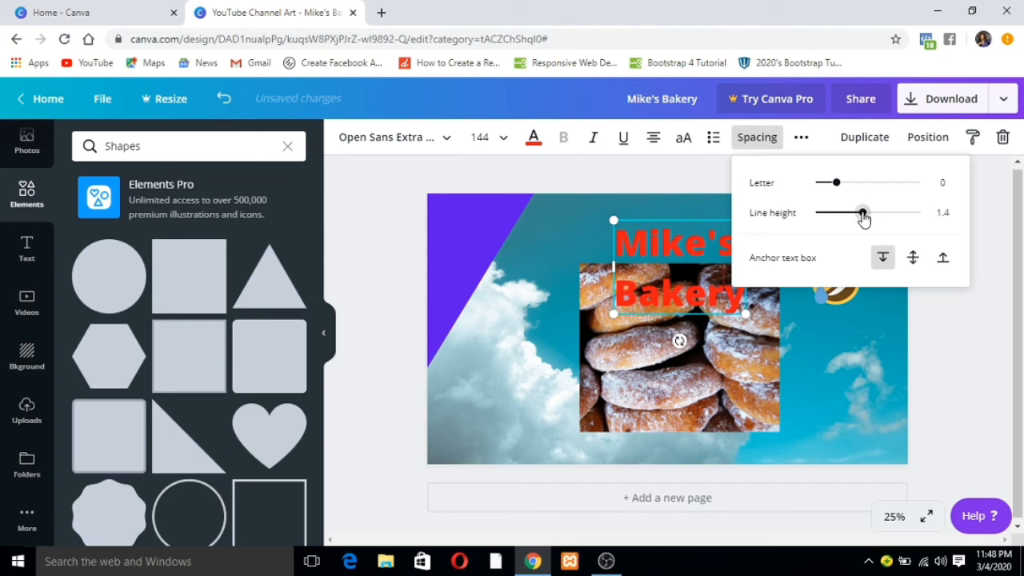
left_click(694, 183)
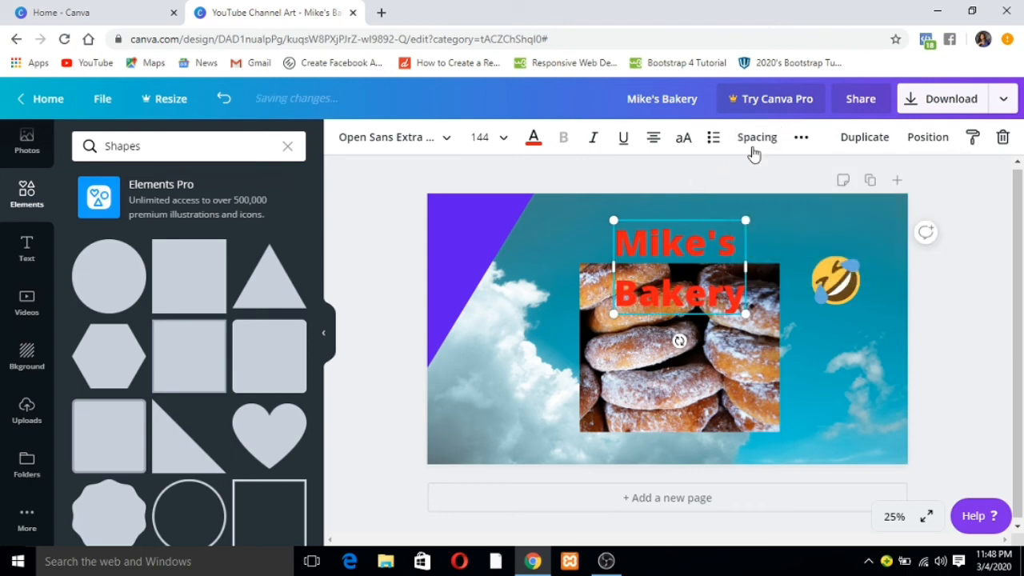
- Try the heading's transparency, restoring it to 100
left_click(803, 139)
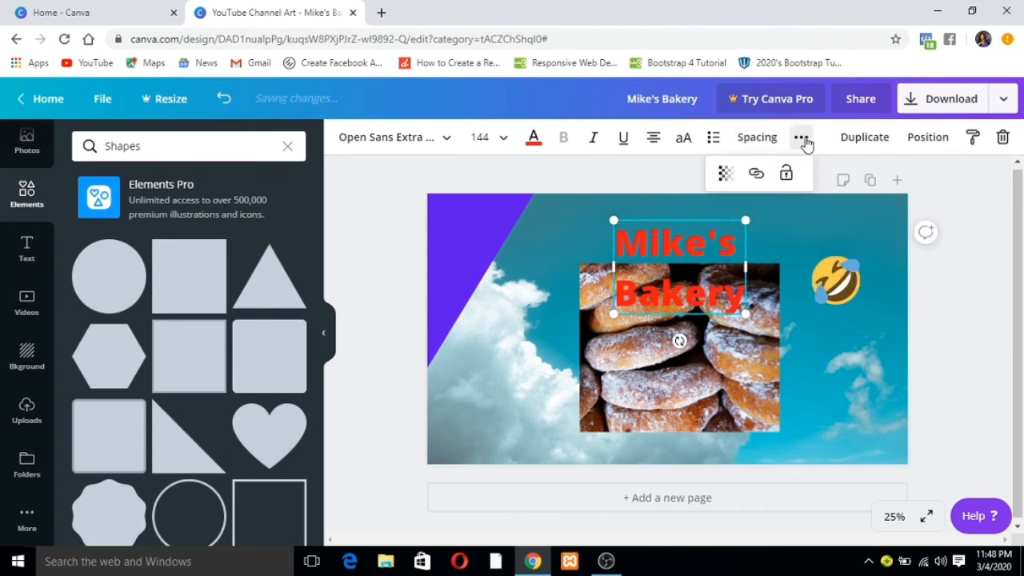
left_click(722, 173)
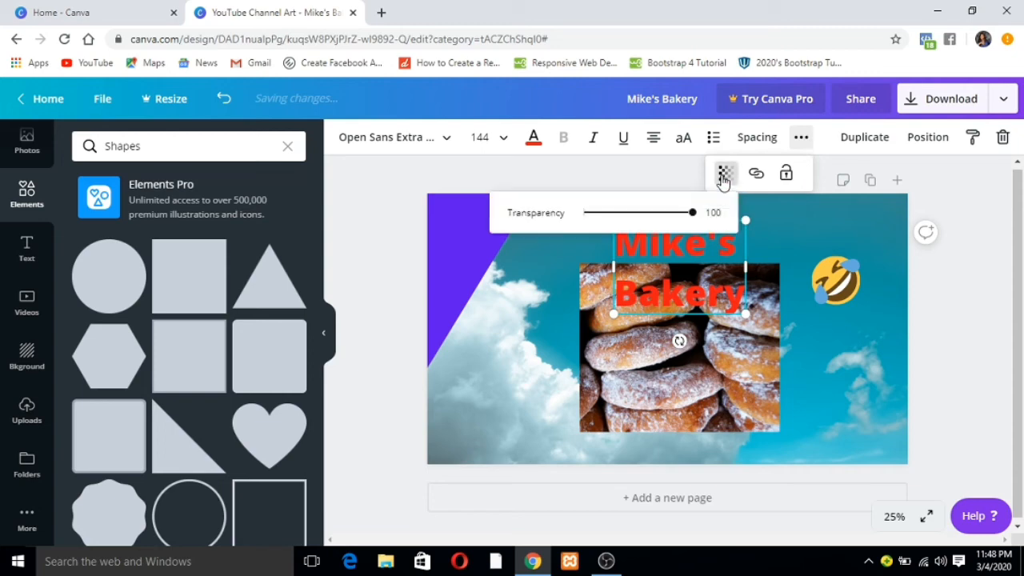
mouse_move(695, 213)
left_mouse_down()
mouse_move(643, 221)
mouse_move(702, 219)
left_mouse_up()
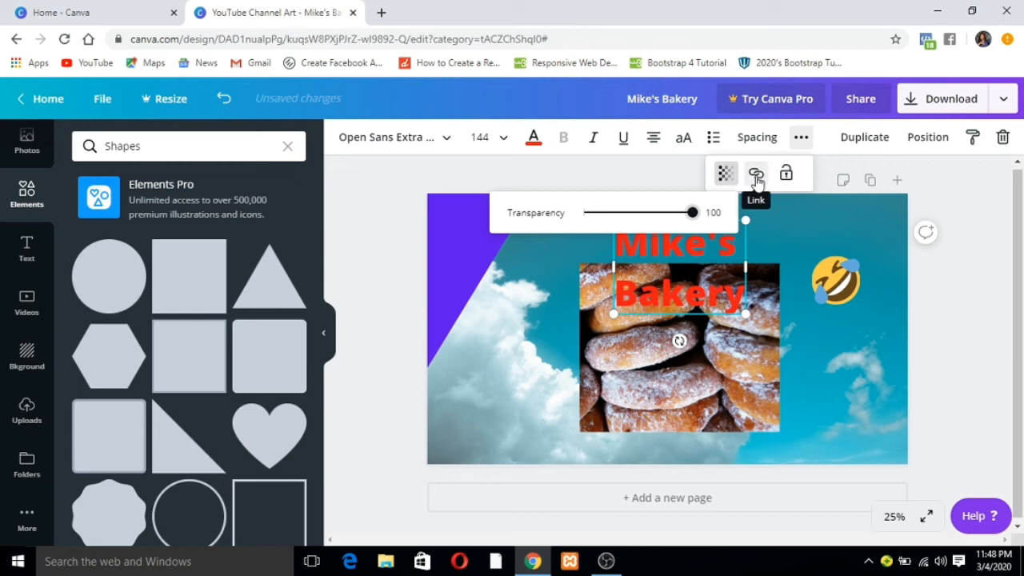
left_click(658, 179)
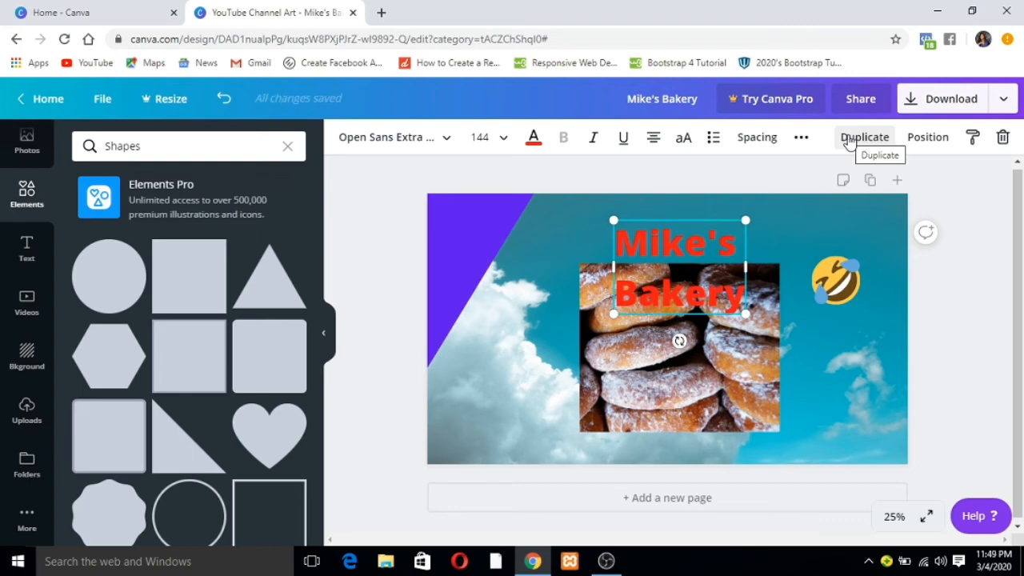
- Duplicate the heading, shift the copy slightly, and delete the copy again
left_click(857, 138)
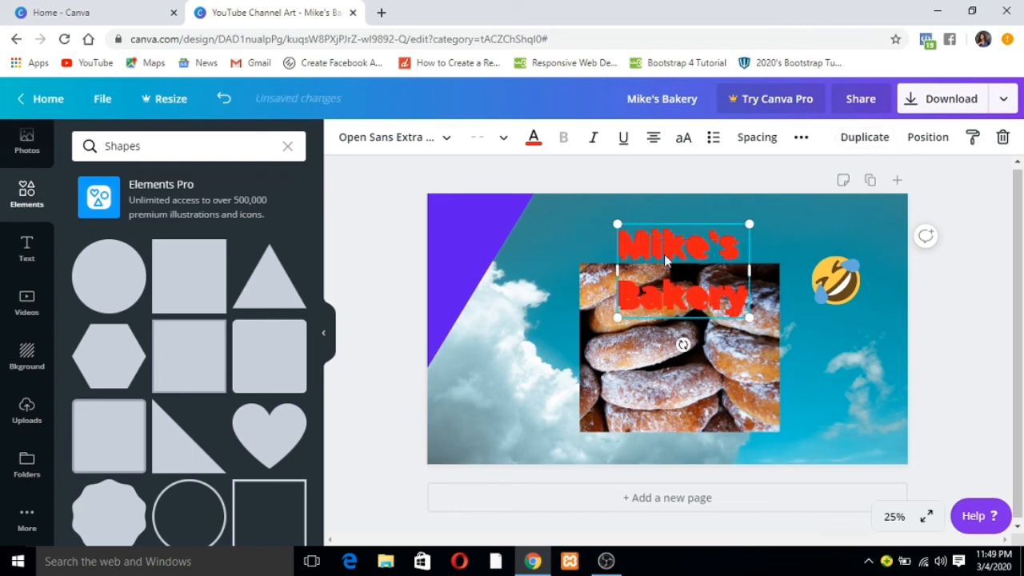
left_click_drag(674, 302, 675, 258)
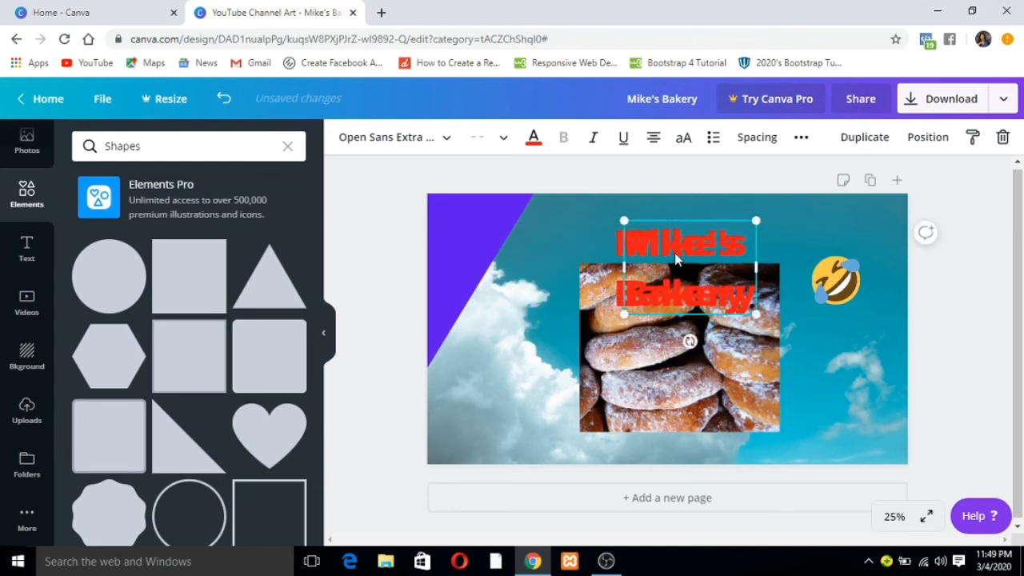
key("Delete")
left_click(746, 256)
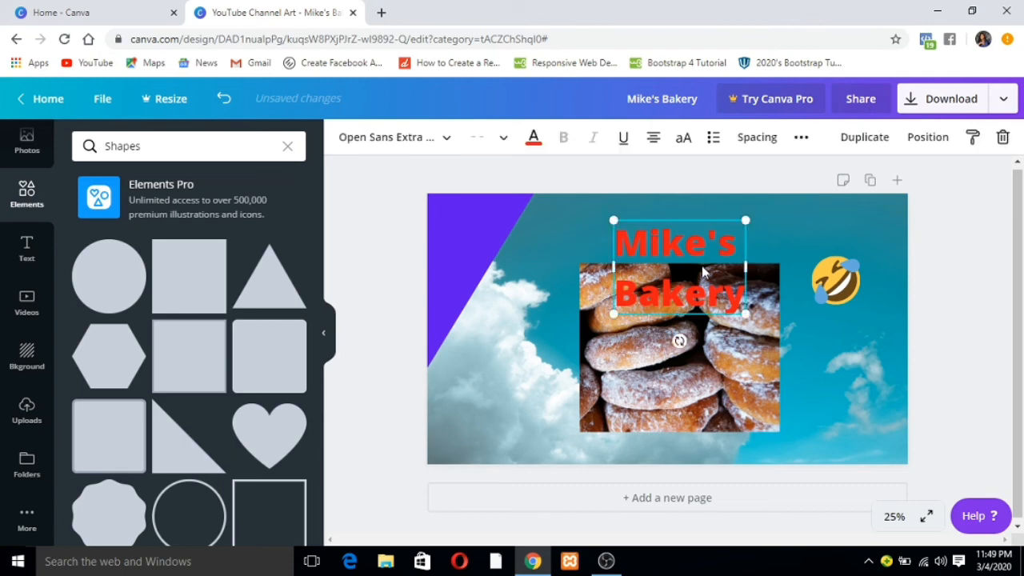
- Shift the doughnut photo slightly and place the heading over the upper part of the photo
left_click(929, 138)
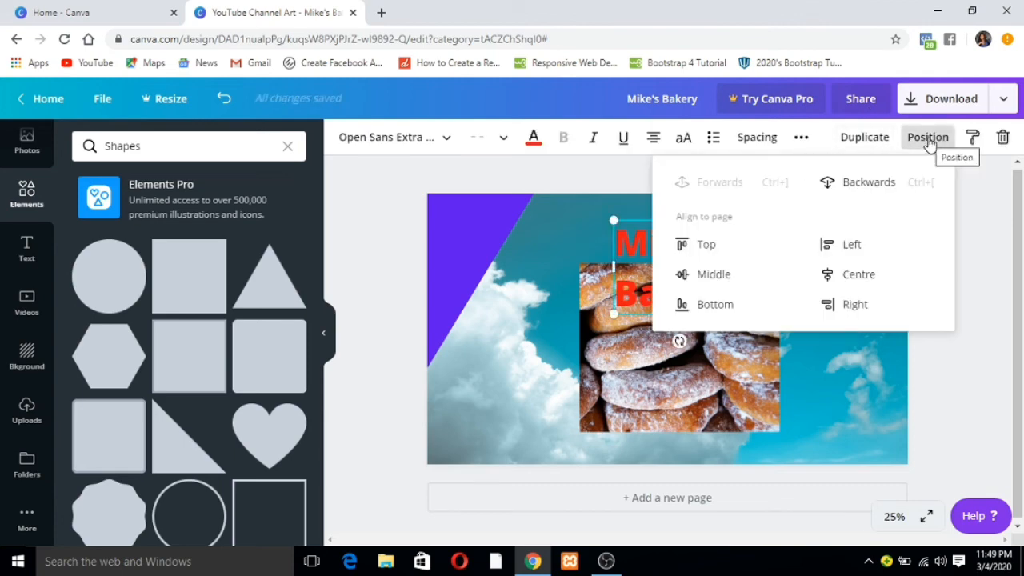
left_click(928, 138)
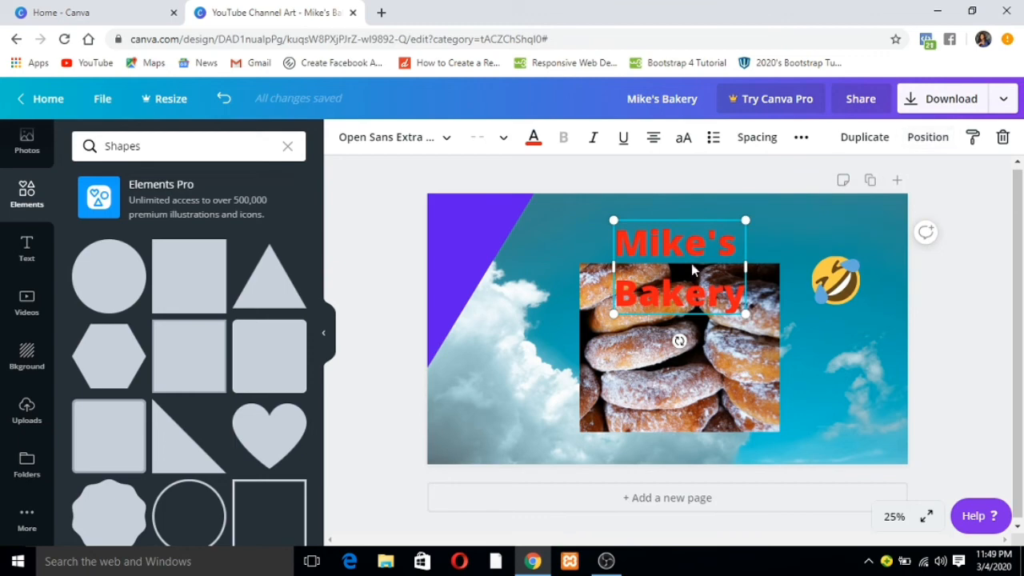
left_click_drag(700, 318, 688, 243)
left_click(695, 332)
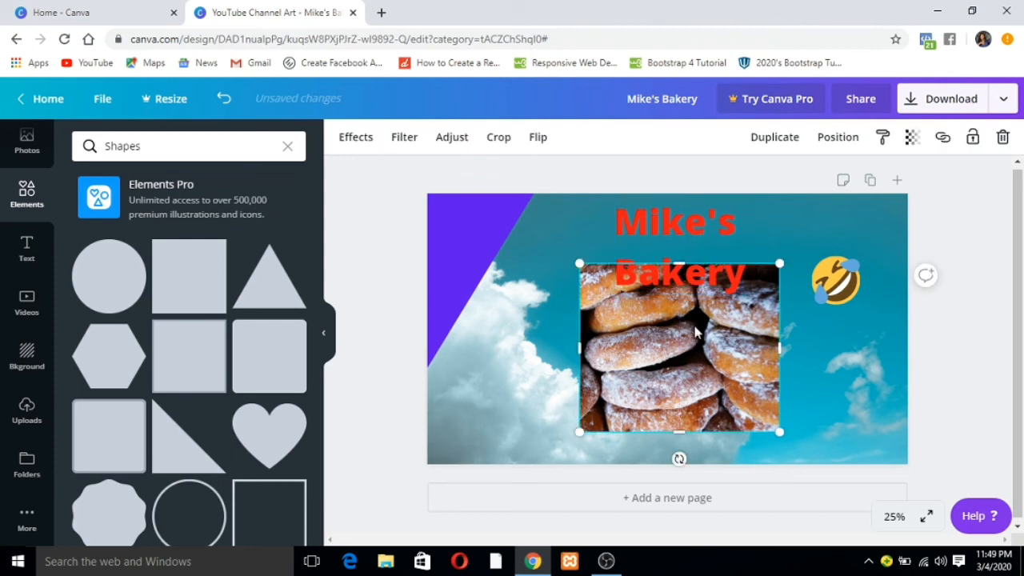
mouse_move(695, 333)
left_mouse_down()
mouse_move(693, 322)
mouse_move(682, 328)
left_mouse_up()
left_click_drag(683, 248, 692, 304)
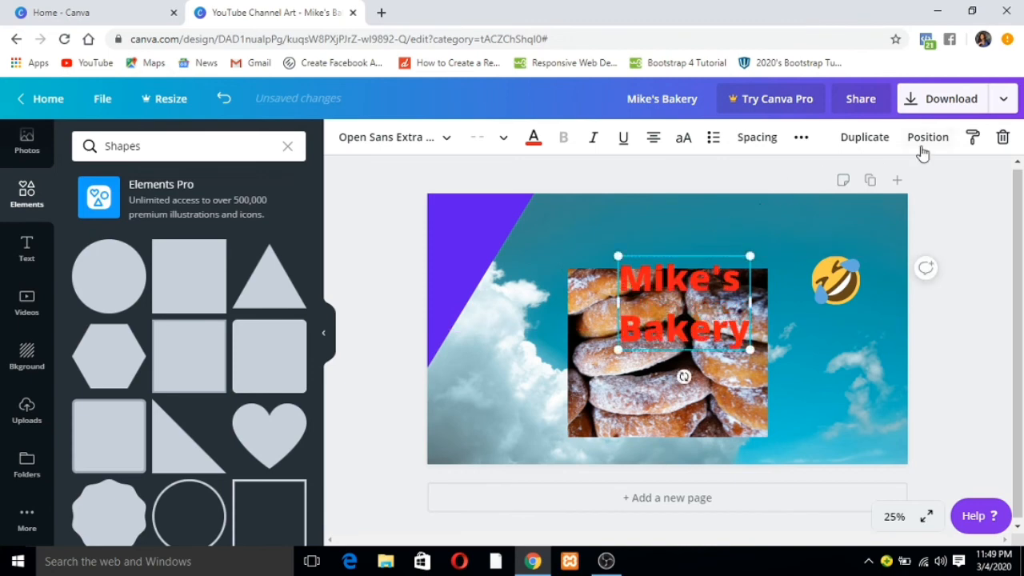
- Try sending the heading backwards behind the doughnut photo, and bring it forwards in front of the photo again
left_click(925, 140)
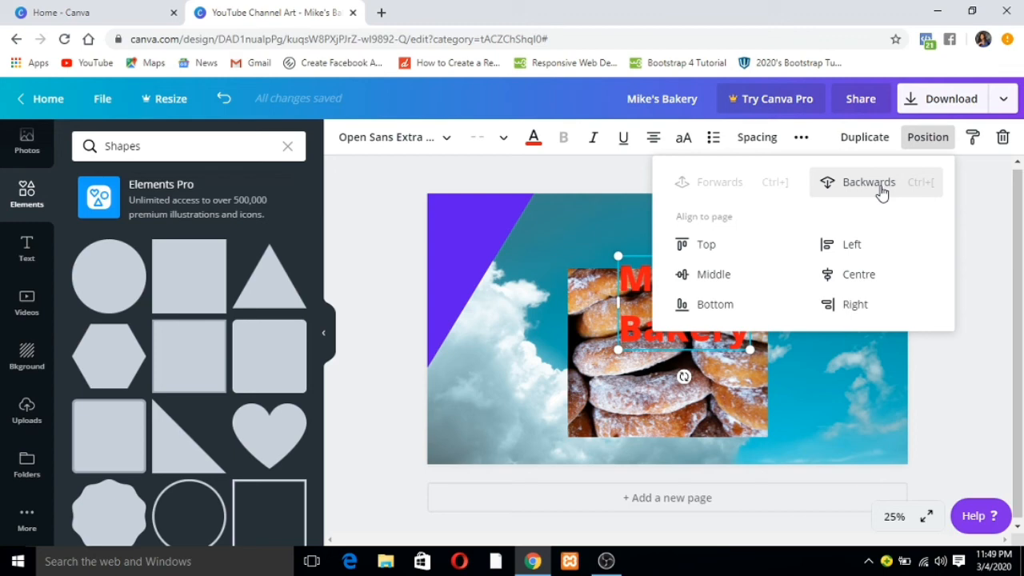
left_click(868, 183)
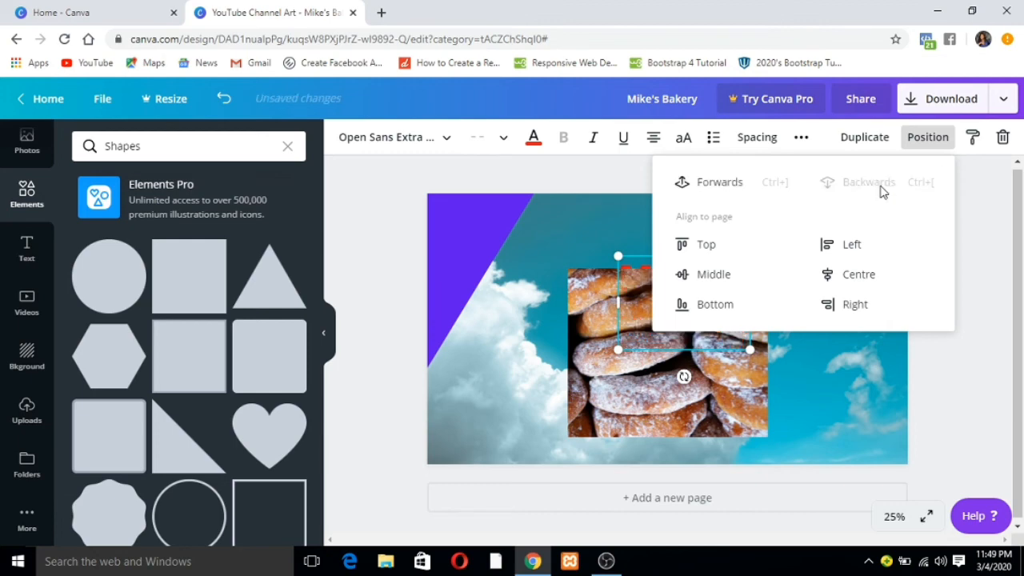
left_click(560, 229)
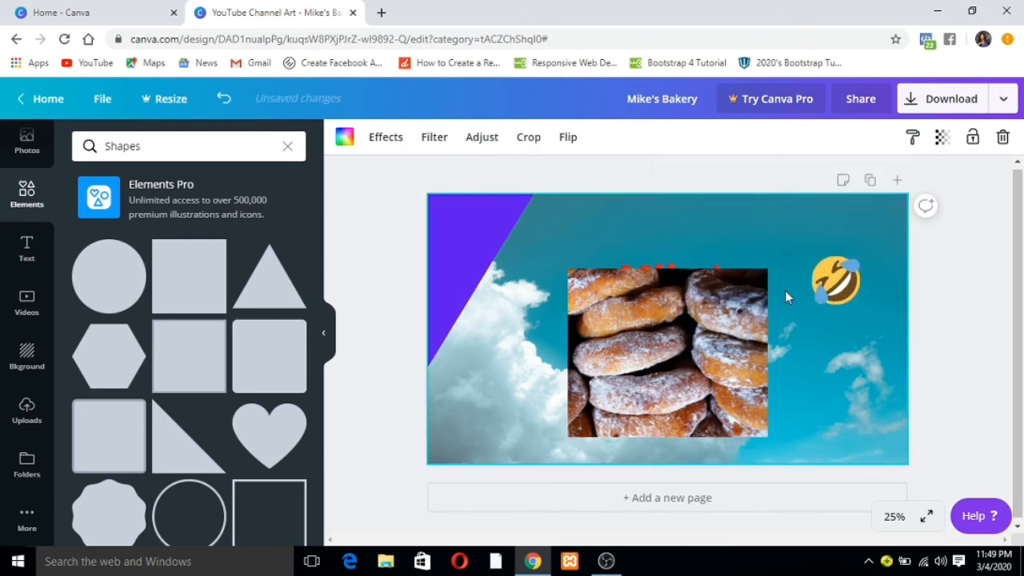
left_click(684, 268)
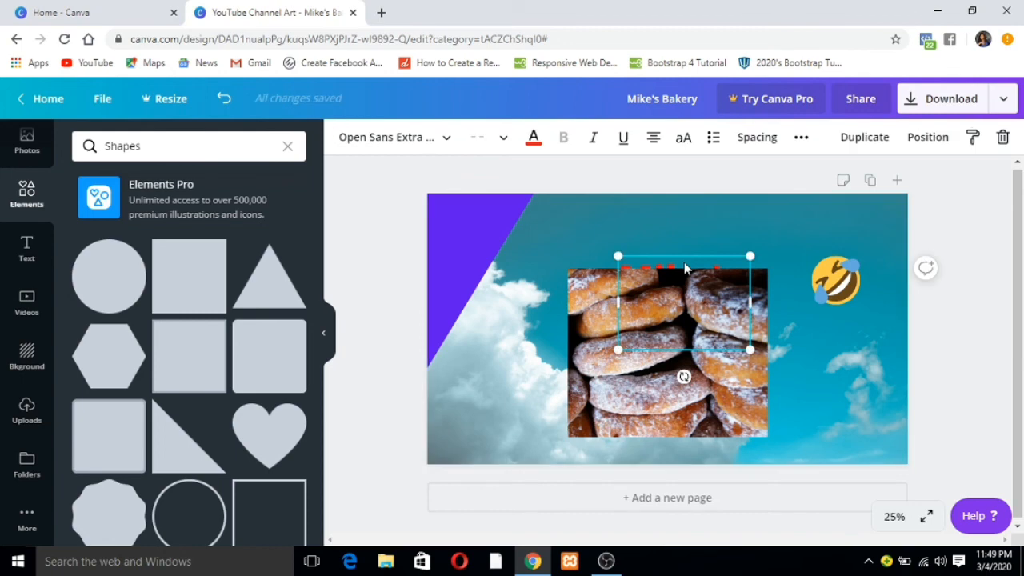
left_click(926, 137)
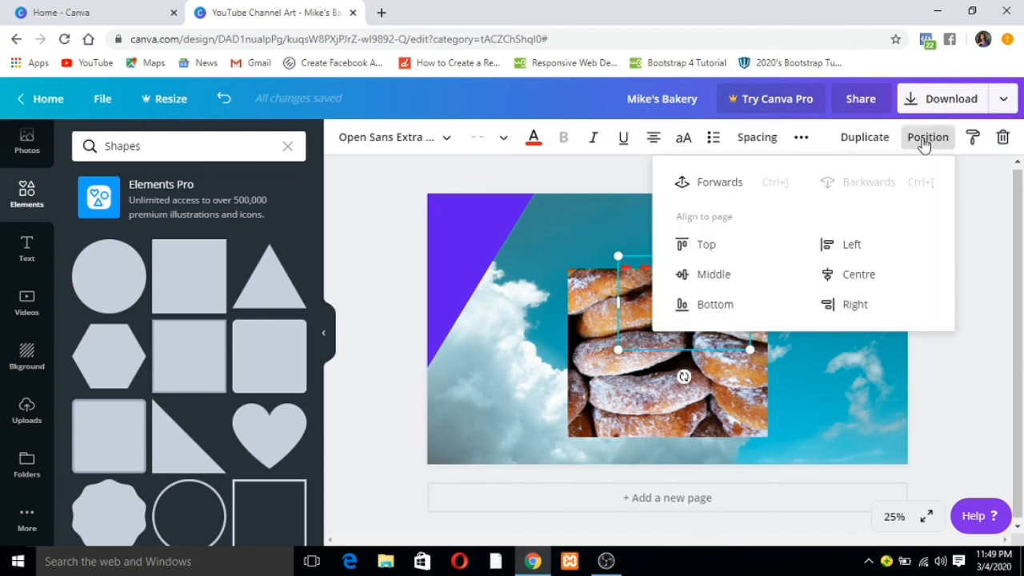
left_click(716, 181)
left_click(541, 221)
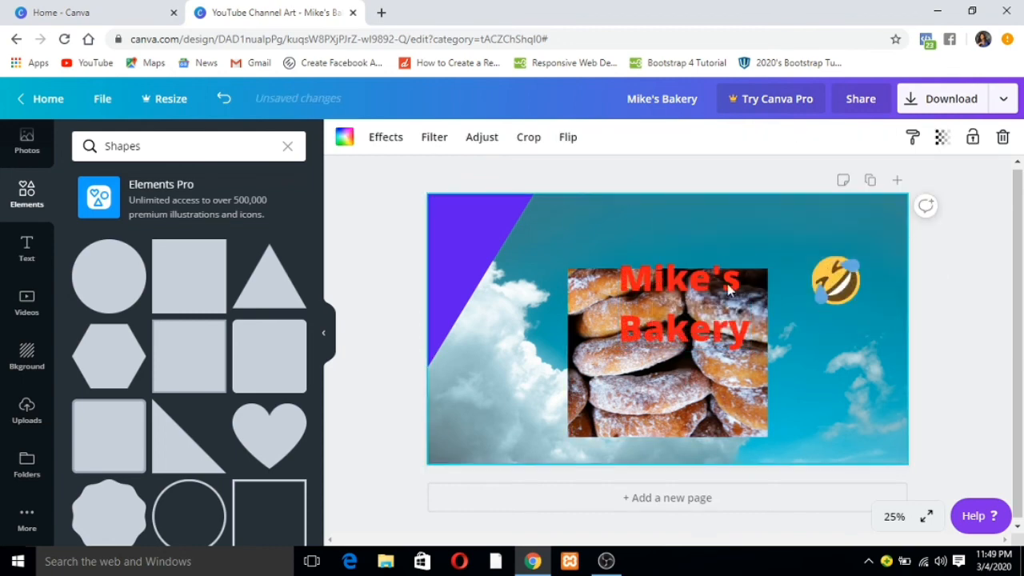
- Duplicate the whole design page and delete the duplicated second page
left_click(719, 316)
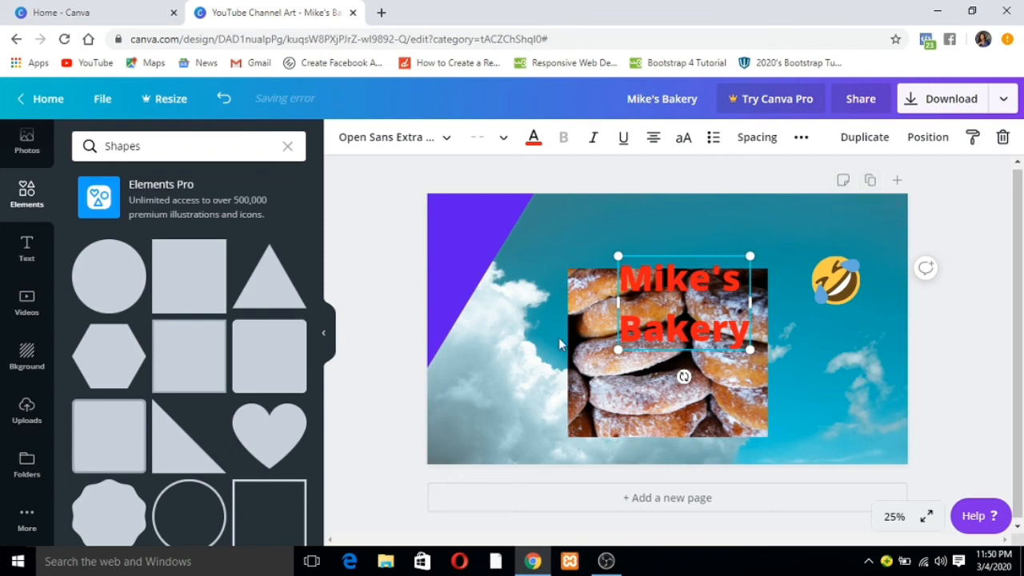
left_click(869, 182)
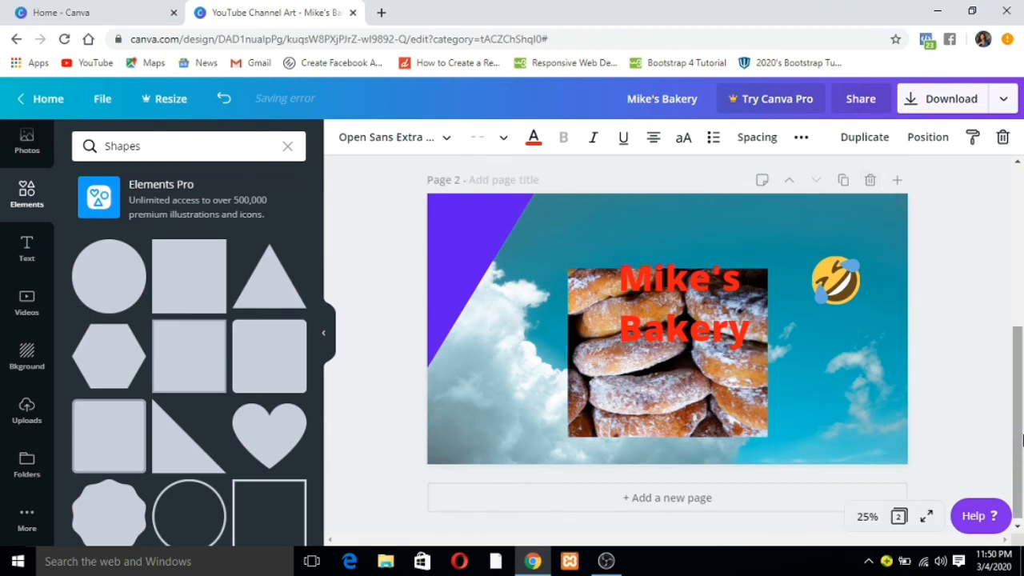
left_click_drag(1021, 438, 1018, 334)
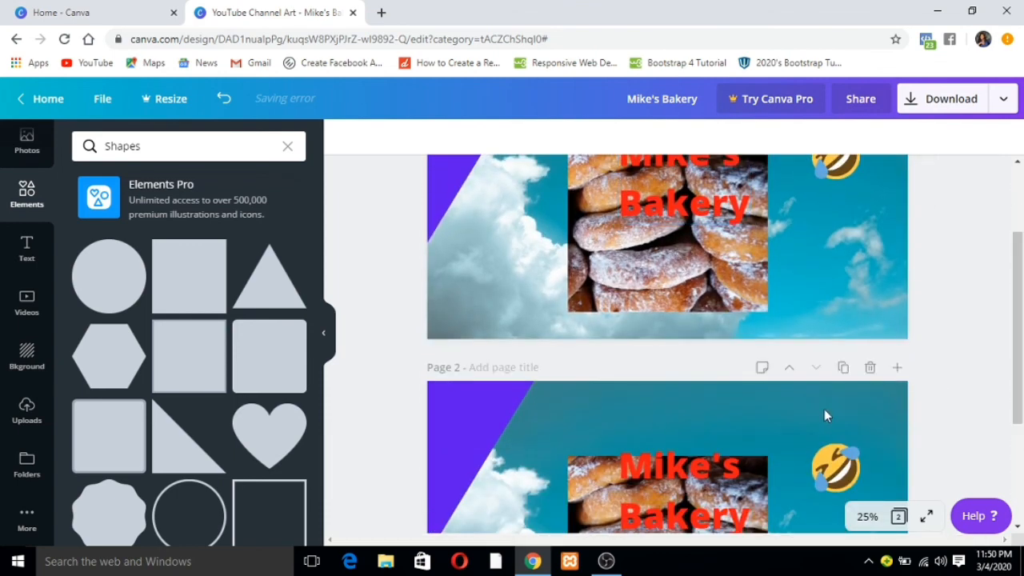
left_click(870, 367)
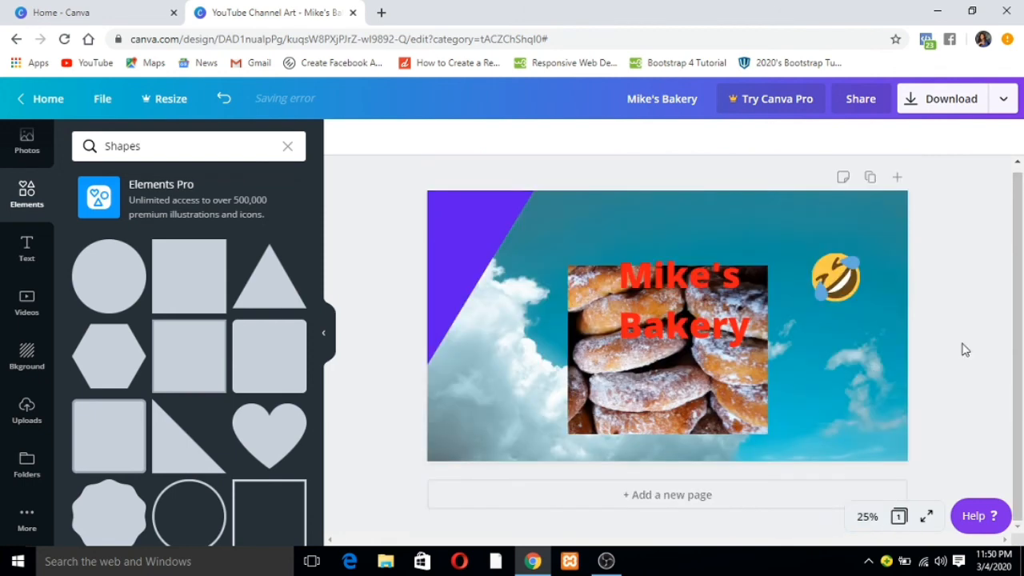
- Add a new second page after the design page and select its sky background
left_click(898, 178)
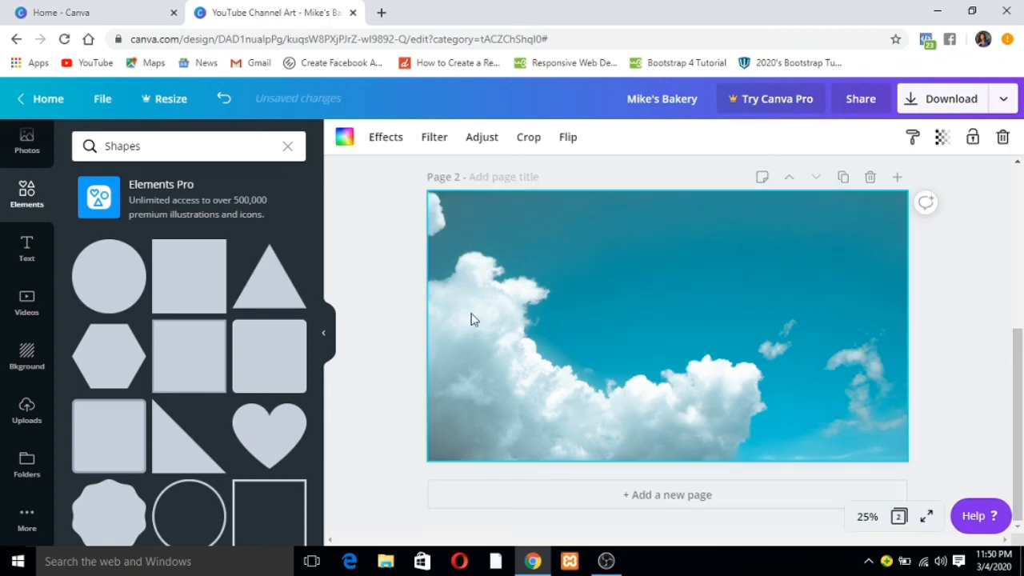
left_click_drag(1020, 336, 1019, 382)
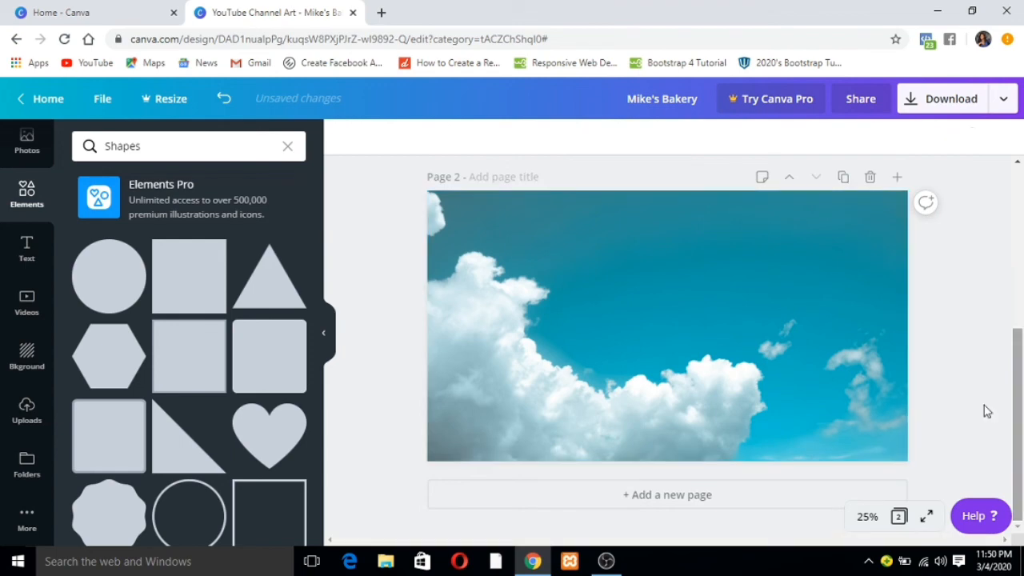
left_click(942, 321)
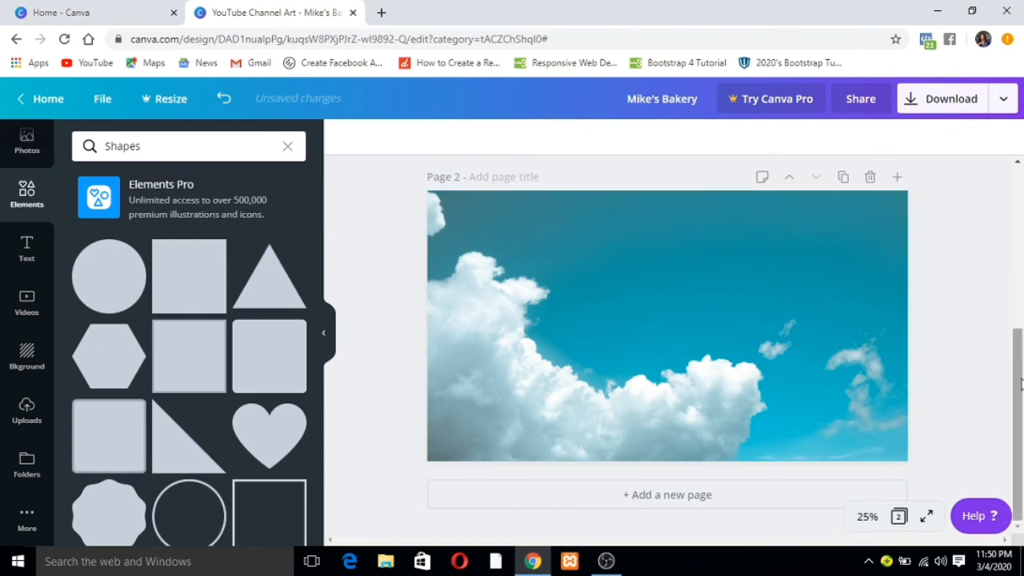
left_click(688, 362)
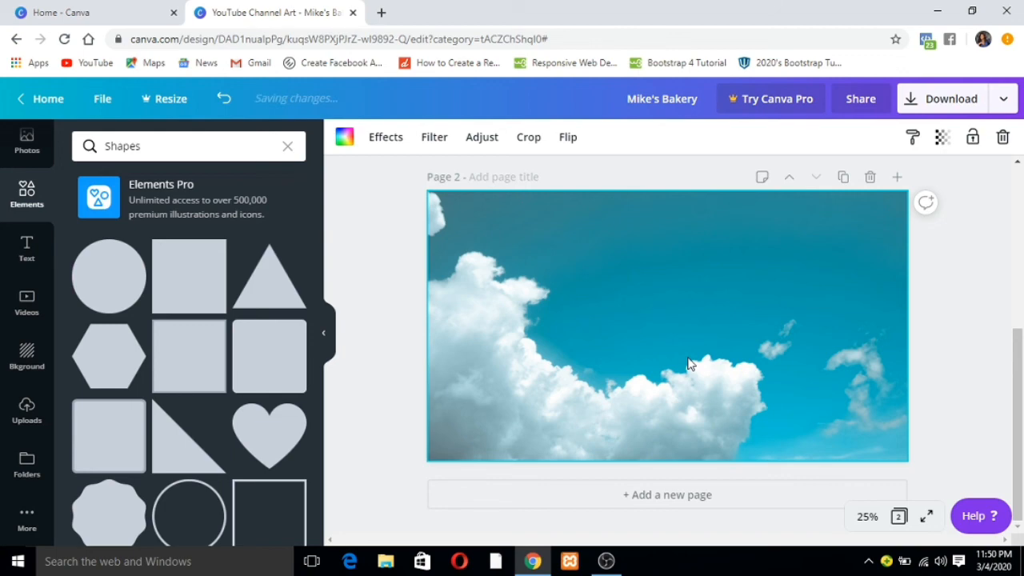
- Try red and light blue as the second page's background colour, and delete that page
left_click(344, 140)
left_click(208, 292)
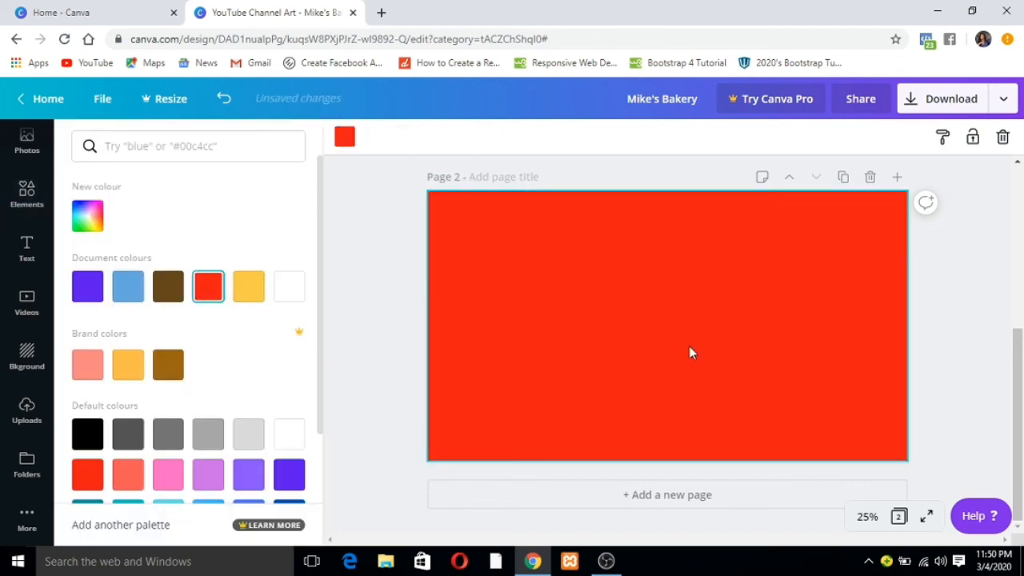
left_click(128, 288)
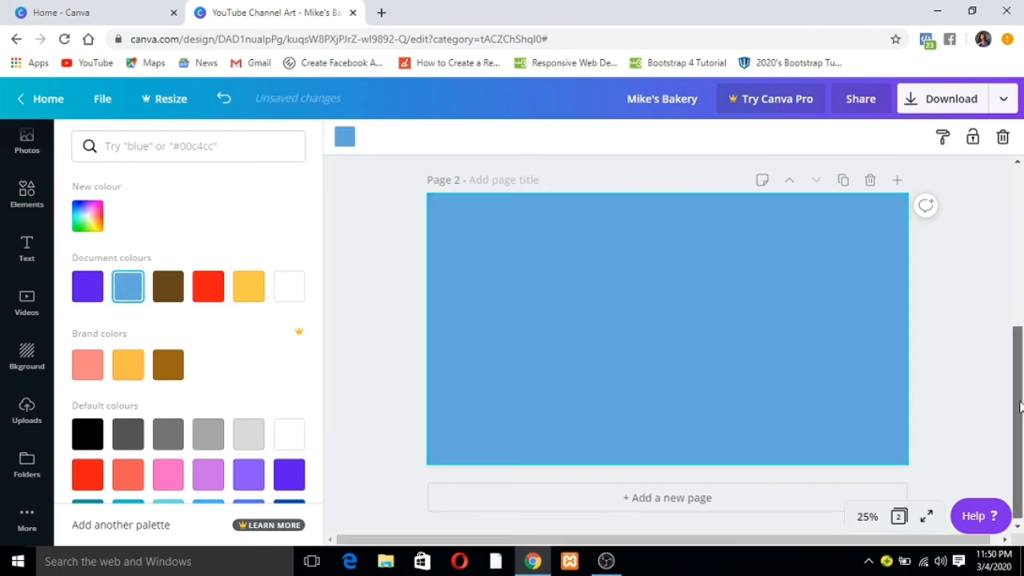
mouse_move(1018, 409)
left_mouse_down()
mouse_move(1020, 342)
mouse_move(1021, 394)
left_mouse_up()
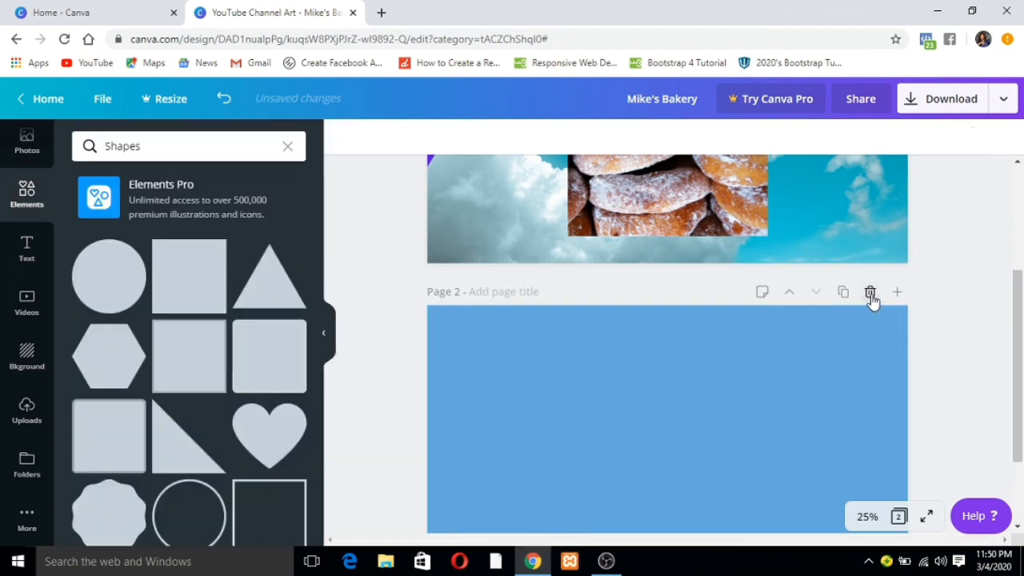
left_click(870, 296)
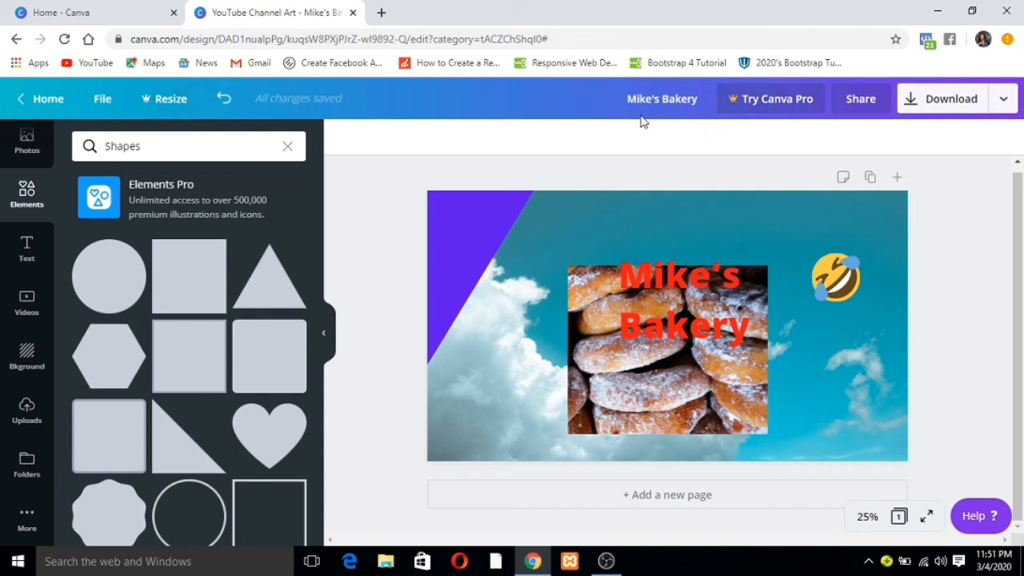
- Review the design's sharing options and the available download file types, keeping PNG as the chosen format
left_click(868, 109)
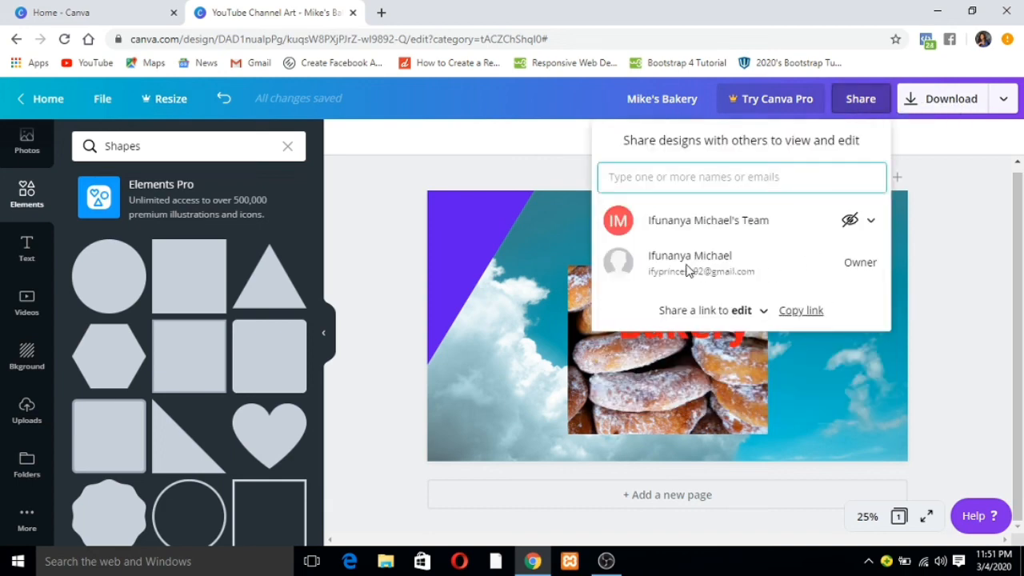
left_click(512, 174)
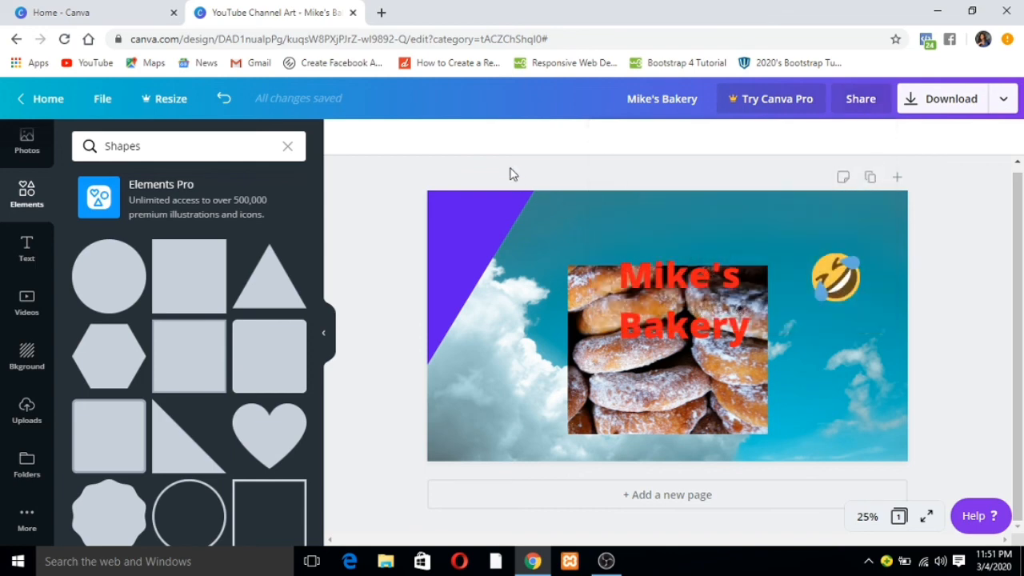
left_click(944, 106)
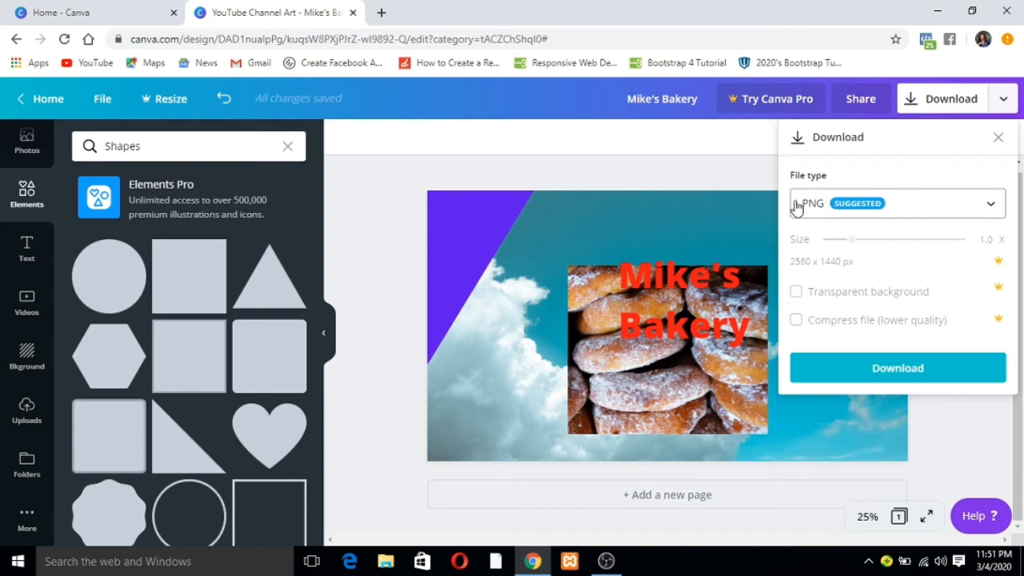
left_click(854, 204)
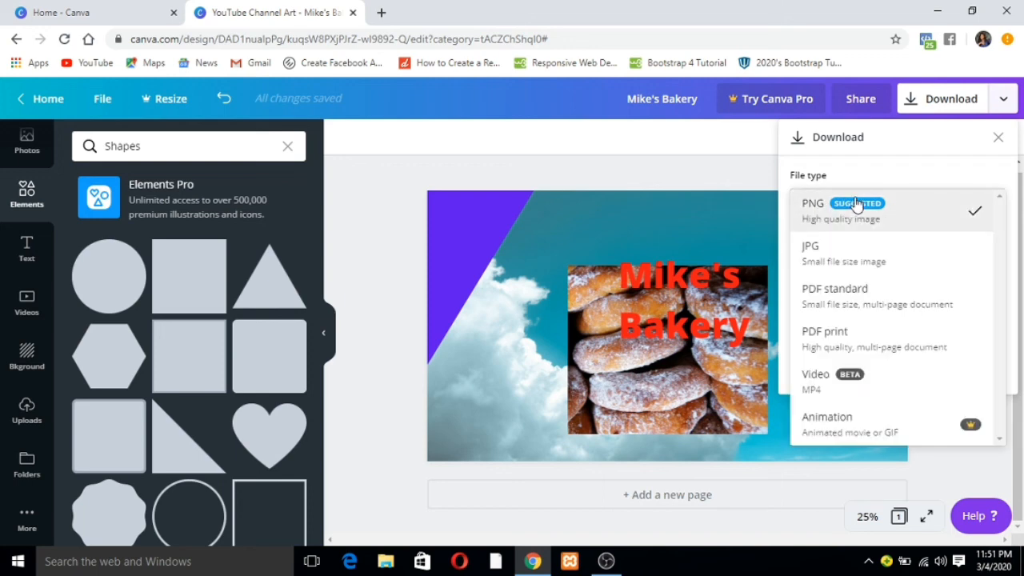
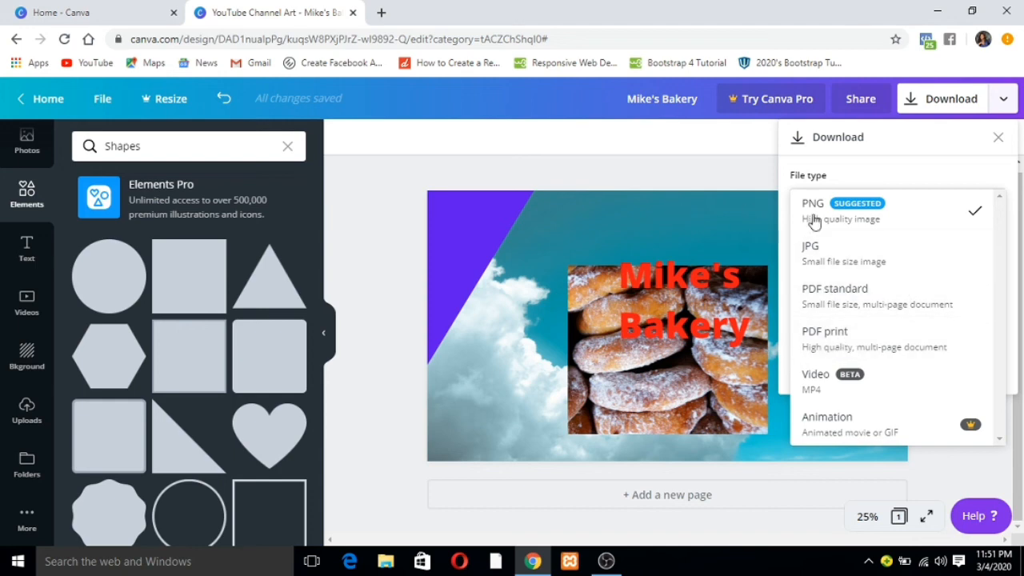
left_click(930, 207)
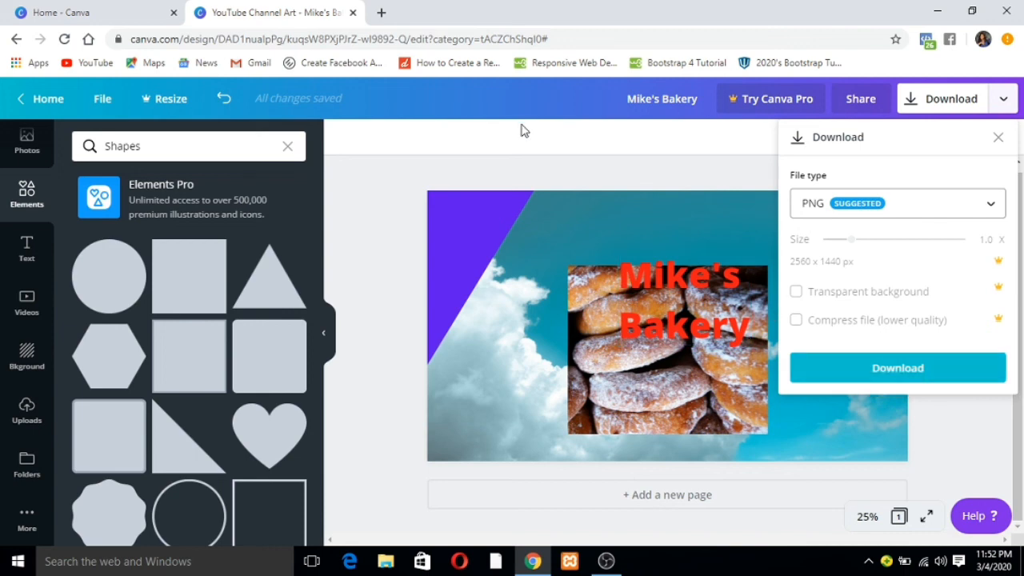
left_click(545, 173)
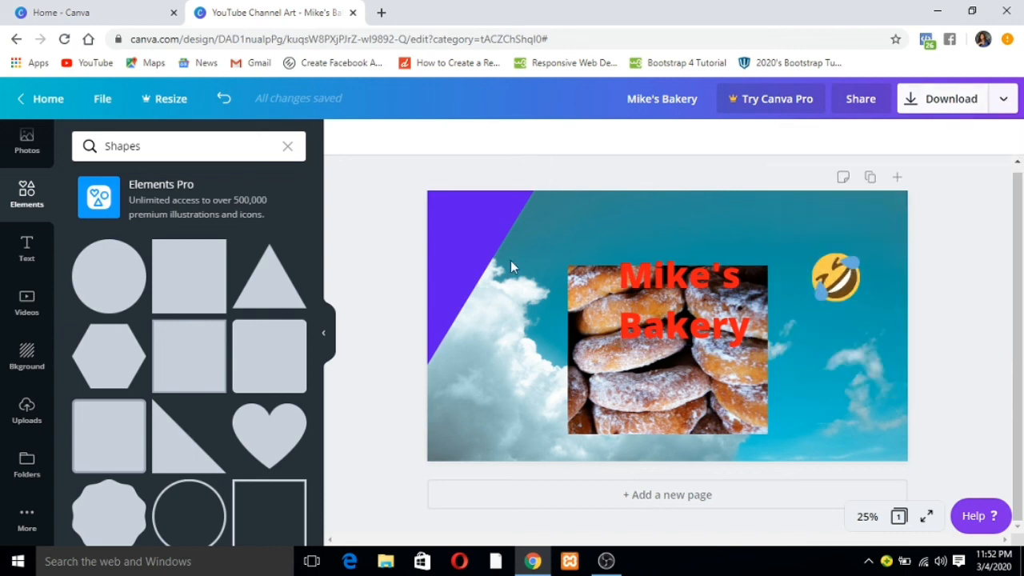
- Move the heading up to the banner's upper edge and edit its text to "Mike'sBakery" without a break between the words
left_click_drag(661, 310, 658, 245)
left_click_drag(750, 243, 686, 259)
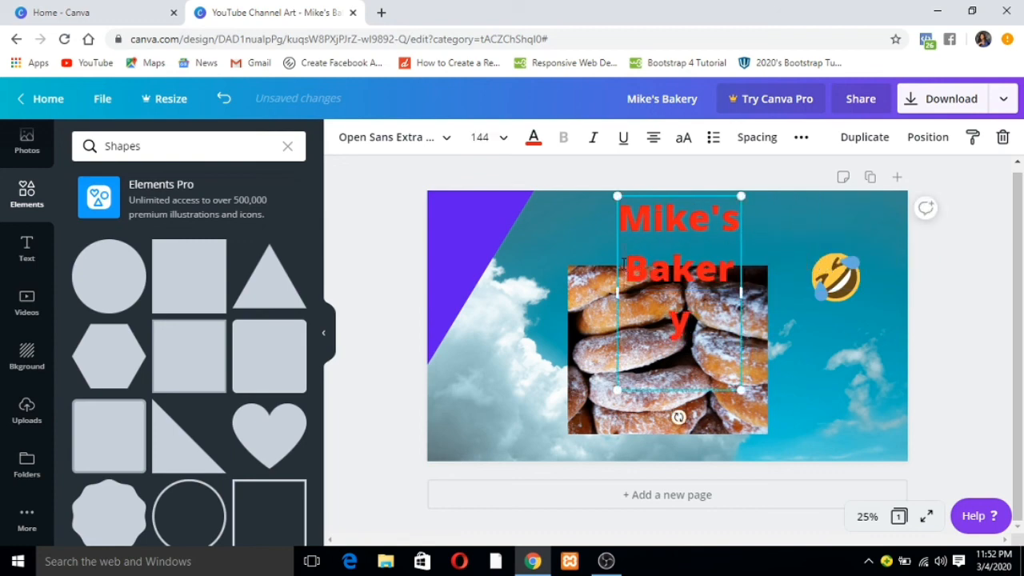
key("BackSpace")
key("BackSpace")
key("BackSpace")
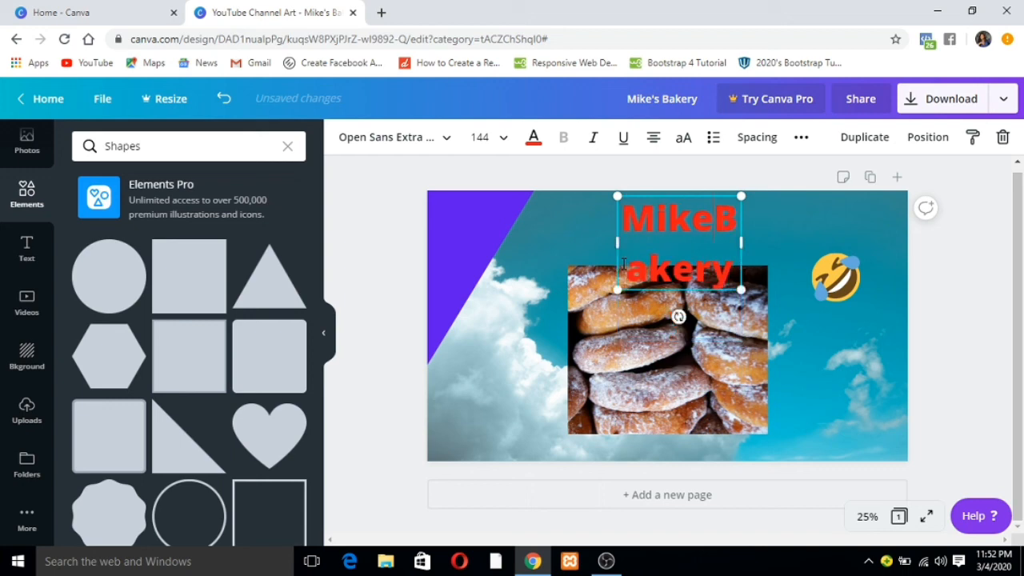
type("'s")
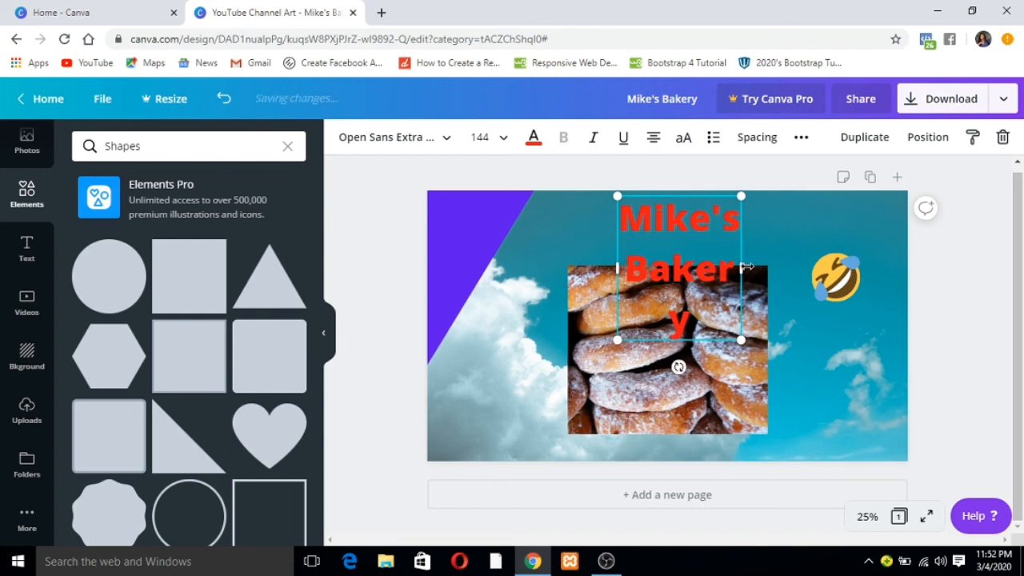
- Widen the heading's text box to the right until it reaches over the laughing emoji
left_click_drag(740, 269, 855, 265)
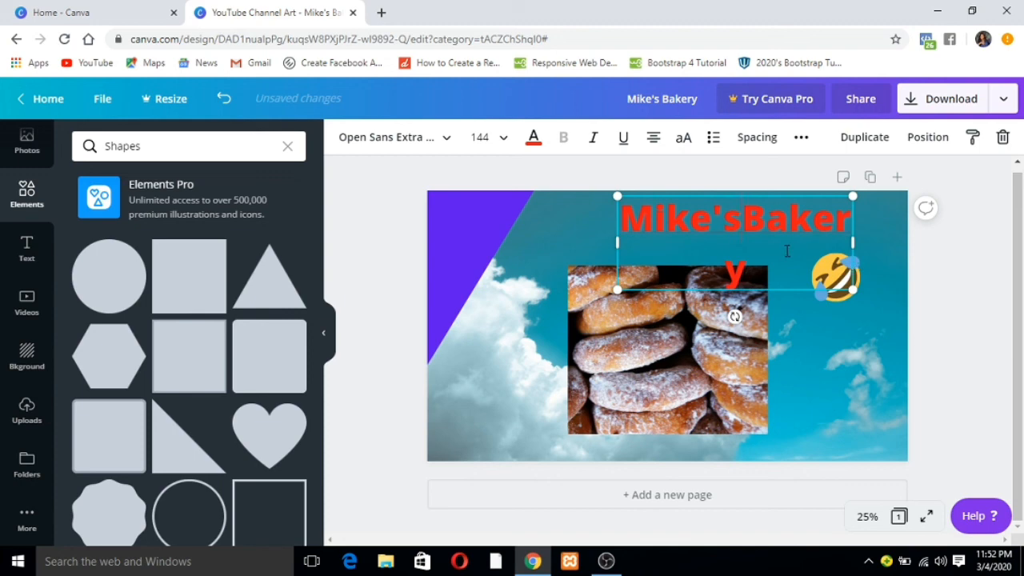
left_click_drag(758, 259, 588, 253)
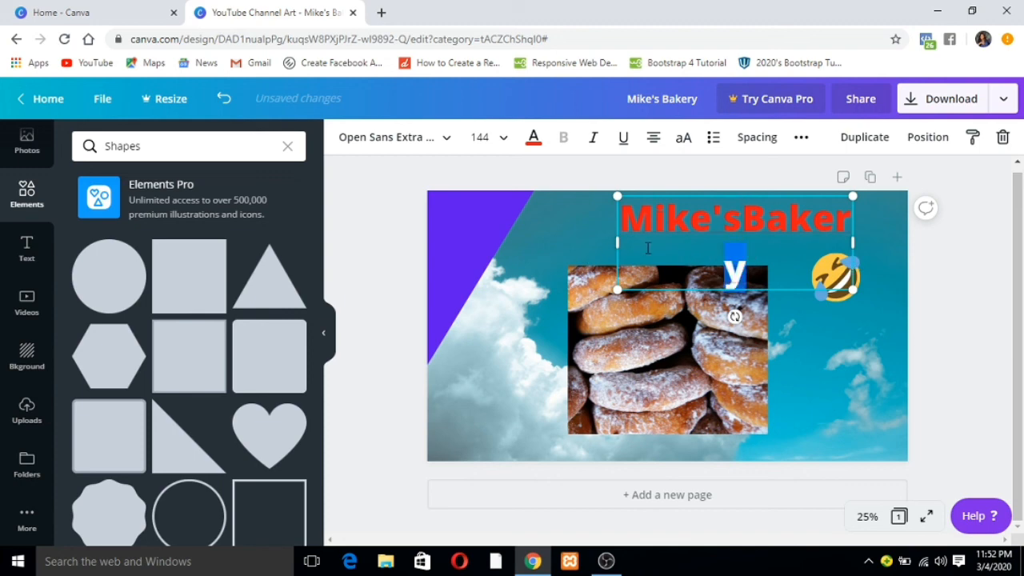
left_click(736, 280)
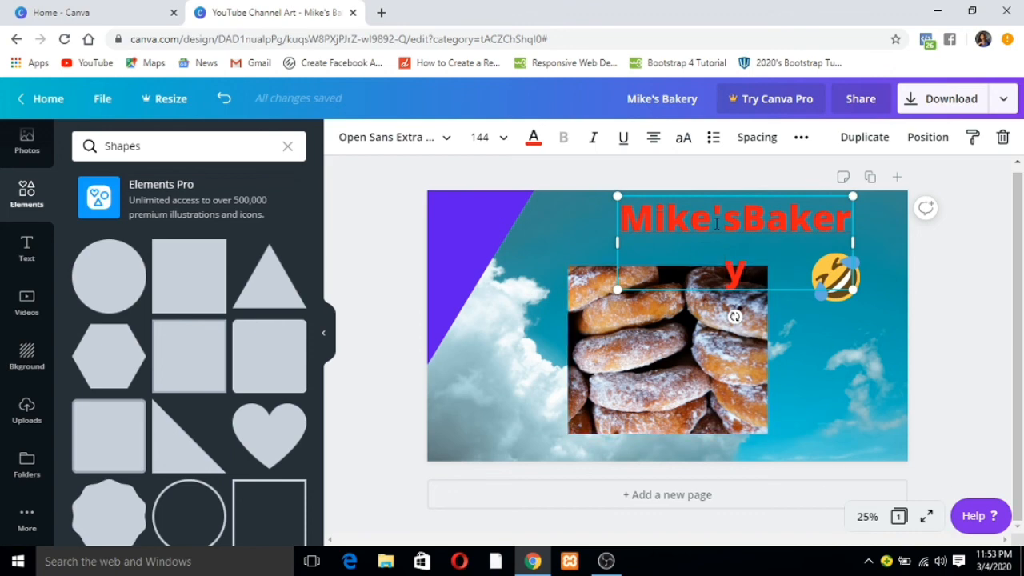
- Download the channel art design as a PNG file
left_click(950, 100)
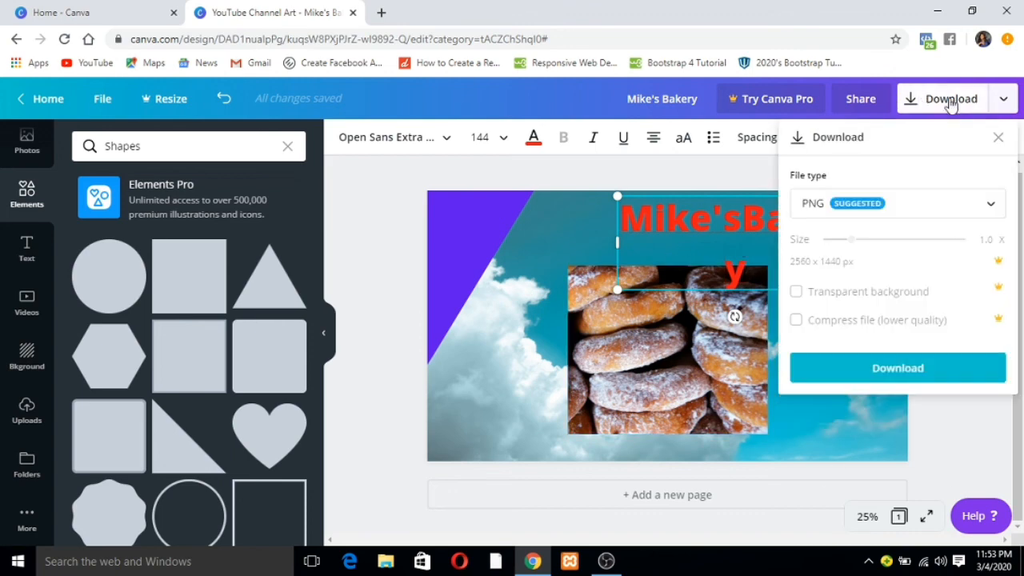
left_click(926, 368)
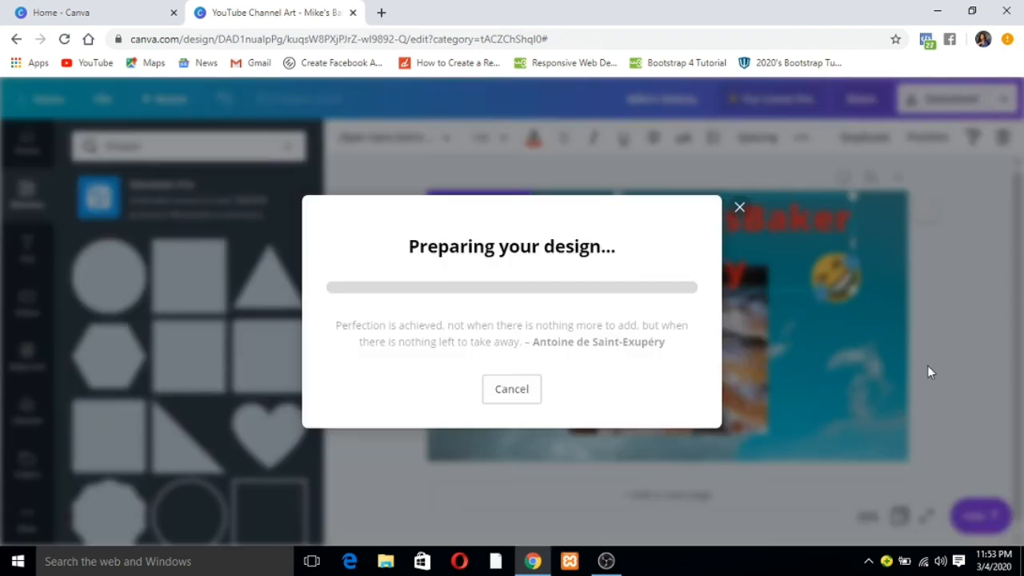